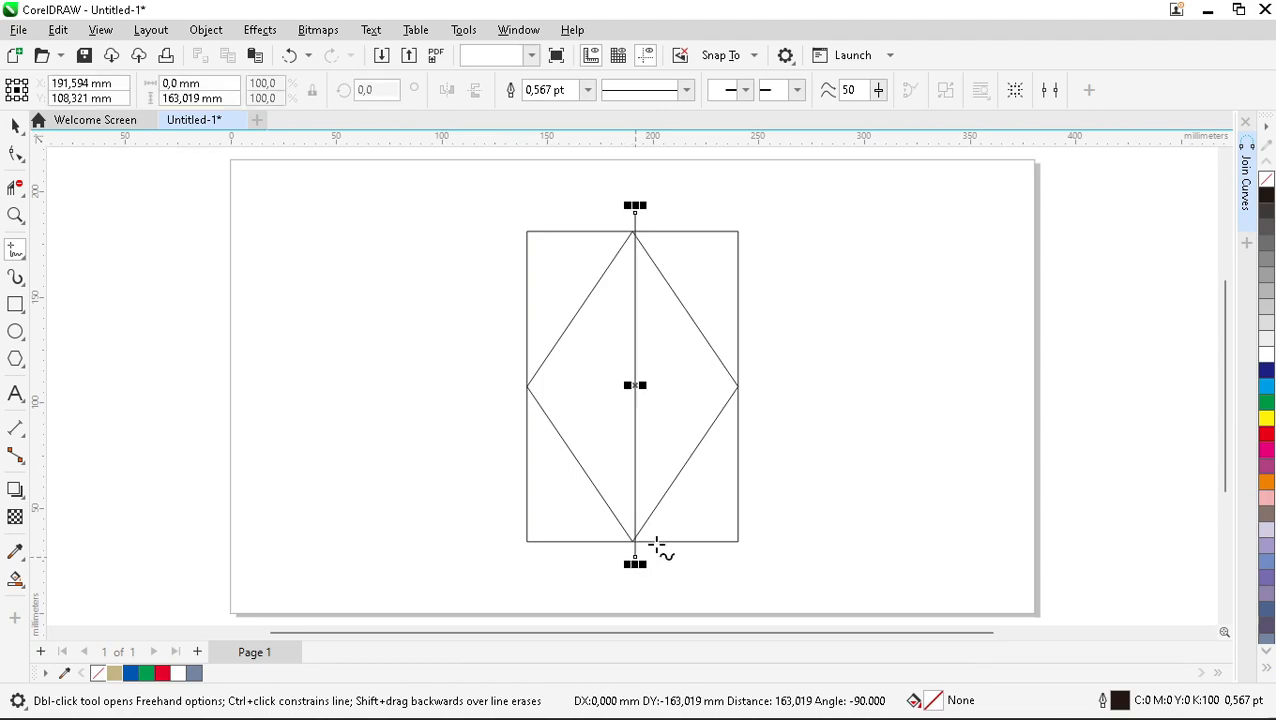
Step: Centre the vertical line on the diamond and convert the diamond to curves
{"action": "key", "text": "space"}
{"action": "left_click", "coordinate": [553, 362]}
{"action": "left_click", "coordinate": [551, 362]}
{"action": "right_click", "coordinate": [550, 361]}
{"action": "left_click", "coordinate": [607, 201]}
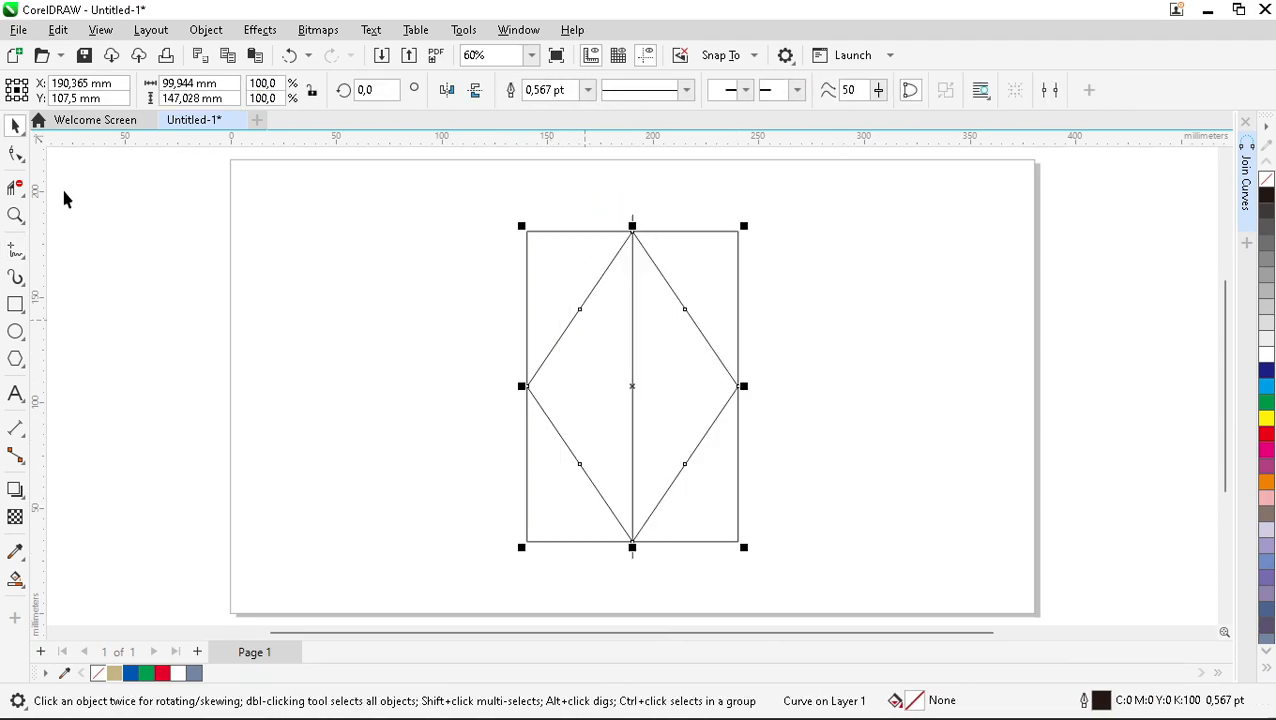
Step: Remove one of the diamond's left-side nodes and move two others onto the rectangle's left edge to form a straight vertical side
{"action": "left_click", "coordinate": [15, 153]}
{"action": "double_click", "coordinate": [579, 308]}
{"action": "left_click_drag", "start_coordinate": [529, 390], "coordinate": [531, 290]}
{"action": "left_click_drag", "start_coordinate": [580, 465], "coordinate": [527, 440]}
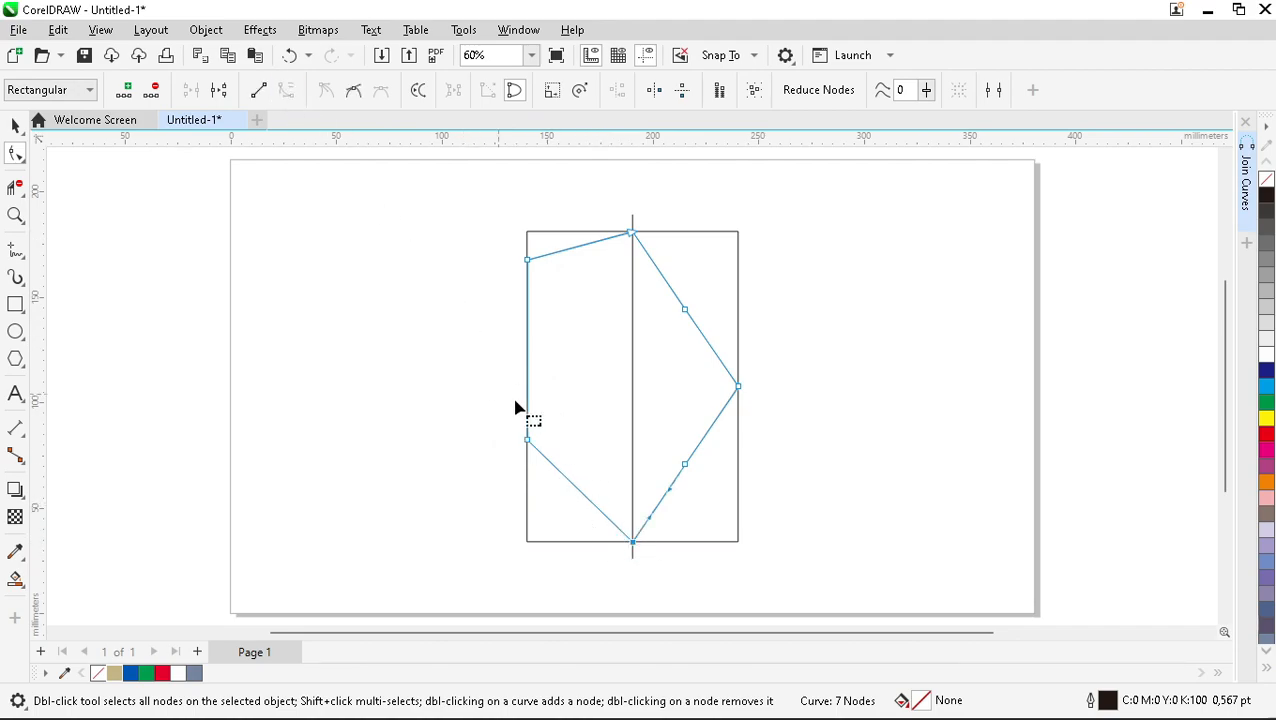
Step: Convert the diamond's lower-left edge to a curve and bulge it outward into a smooth arc down to the bottom point
{"action": "left_click", "coordinate": [527, 440]}
{"action": "left_click", "coordinate": [286, 90]}
{"action": "scroll", "coordinate": [548, 515], "scroll_direction": "up", "scroll_amount": 2}
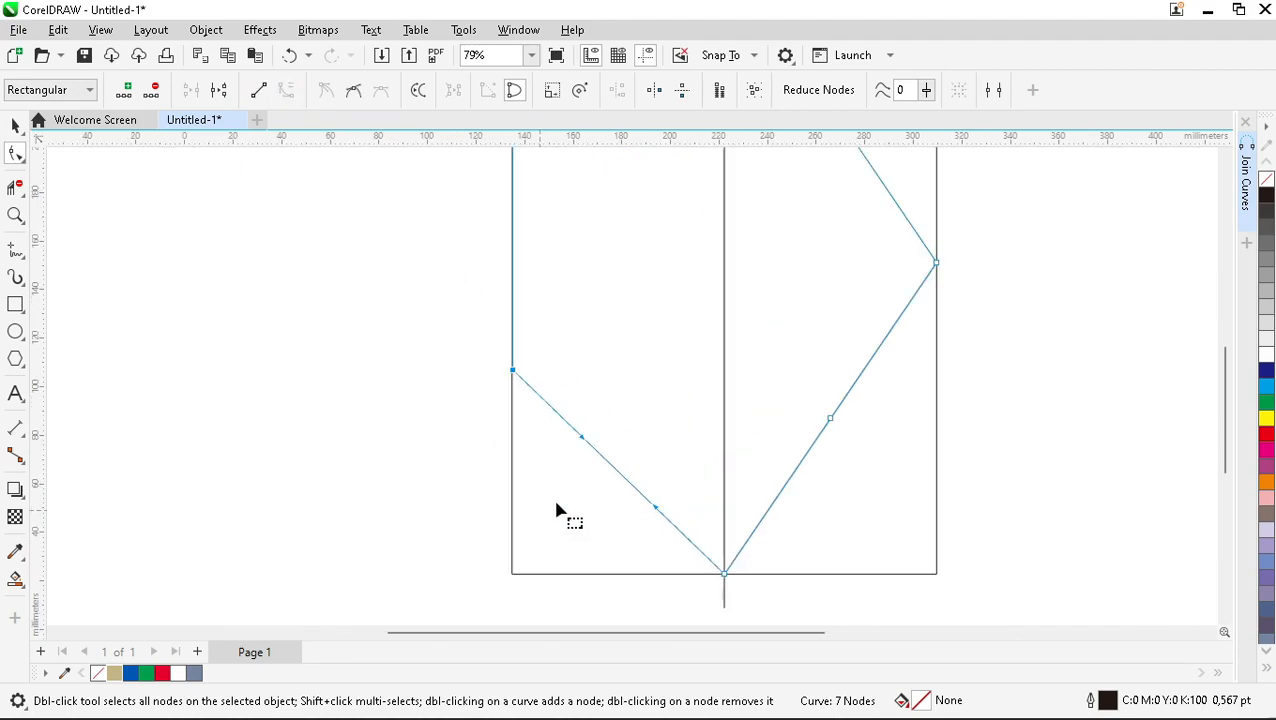
{"action": "left_click_drag", "start_coordinate": [595, 453], "coordinate": [564, 464]}
{"action": "left_click_drag", "start_coordinate": [655, 507], "coordinate": [629, 533]}
{"action": "scroll", "coordinate": [512, 369], "scroll_direction": "up", "scroll_amount": 1}
{"action": "left_click_drag", "start_coordinate": [512, 369], "coordinate": [513, 316]}
{"action": "left_click_drag", "start_coordinate": [515, 443], "coordinate": [560, 505]}
{"action": "left_click_drag", "start_coordinate": [648, 562], "coordinate": [648, 584]}
Step: Move the upper-left corner node slightly inward and down, and bend the top-left edge into a concave curve up to the peak
{"action": "scroll", "coordinate": [655, 526], "scroll_direction": "down", "scroll_amount": 4}
{"action": "scroll", "coordinate": [621, 305], "scroll_direction": "up", "scroll_amount": 3}
{"action": "scroll", "coordinate": [621, 305], "scroll_direction": "up", "scroll_amount": 1}
{"action": "left_click_drag", "start_coordinate": [470, 372], "coordinate": [491, 327]}
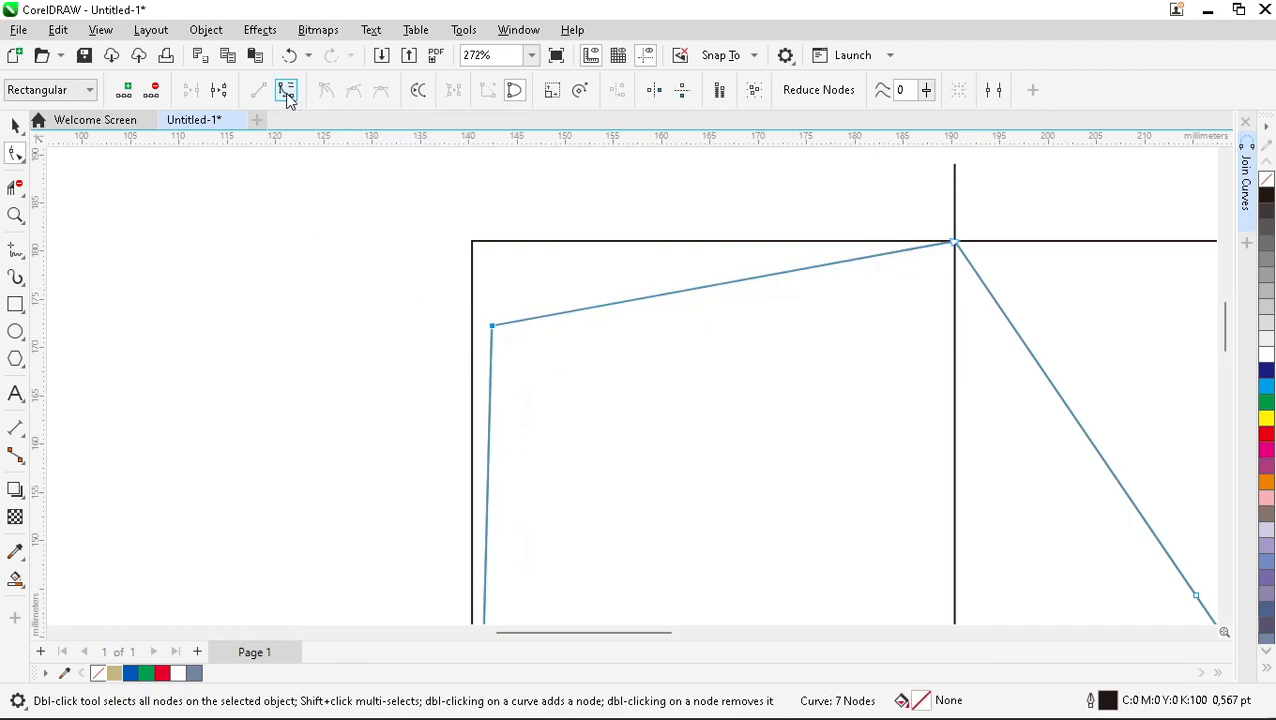
{"action": "left_click", "coordinate": [953, 243]}
{"action": "left_click", "coordinate": [286, 90]}
{"action": "left_click_drag", "start_coordinate": [652, 300], "coordinate": [795, 313]}
{"action": "left_click_drag", "start_coordinate": [652, 330], "coordinate": [649, 345]}
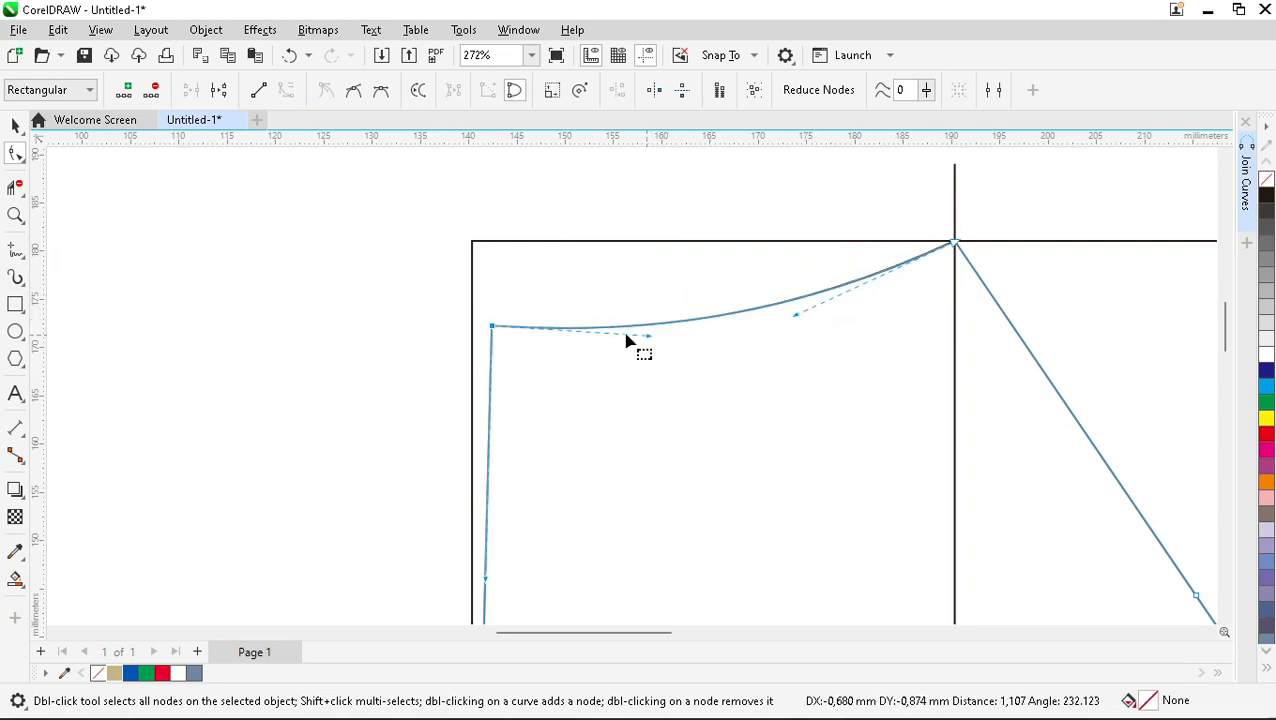
{"action": "scroll", "coordinate": [493, 273], "scroll_direction": "down", "scroll_amount": 4}
{"action": "scroll", "coordinate": [507, 333], "scroll_direction": "up", "scroll_amount": 1}
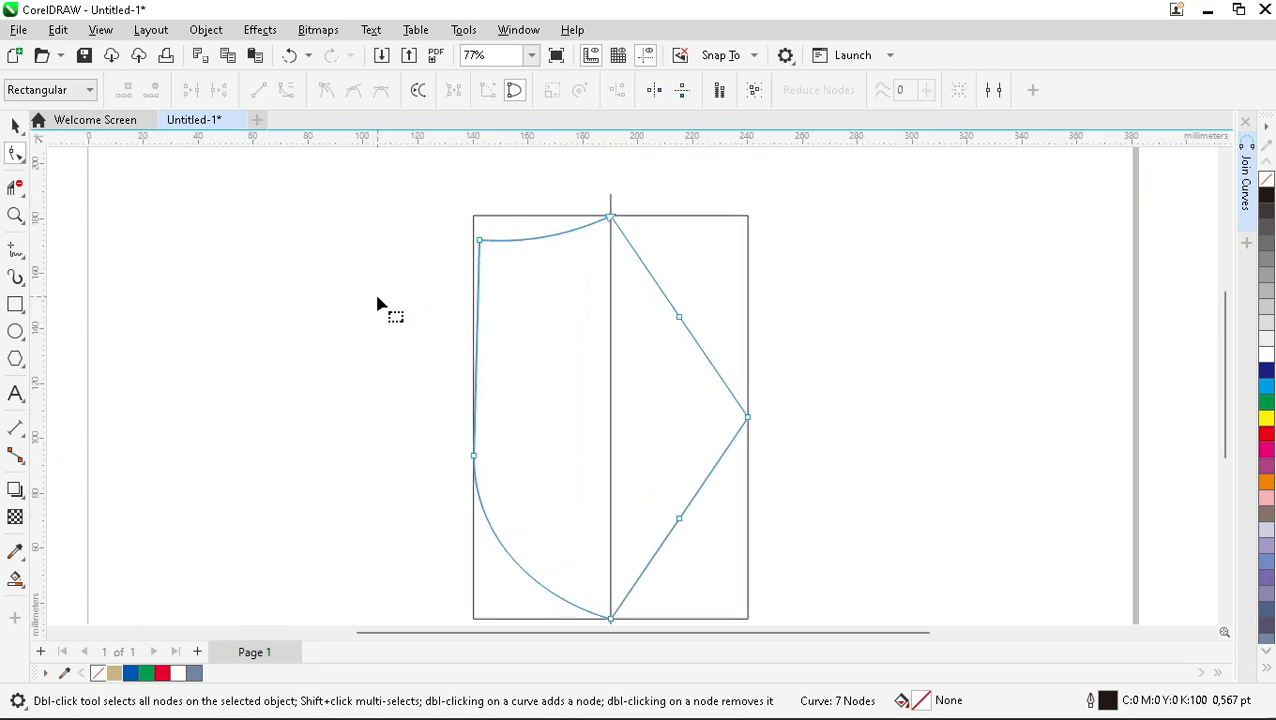
Step: Delete the construction rectangle and remove the diamond's right half with Virtual Segment Delete
{"action": "key", "text": "space"}
{"action": "left_click", "coordinate": [557, 492]}
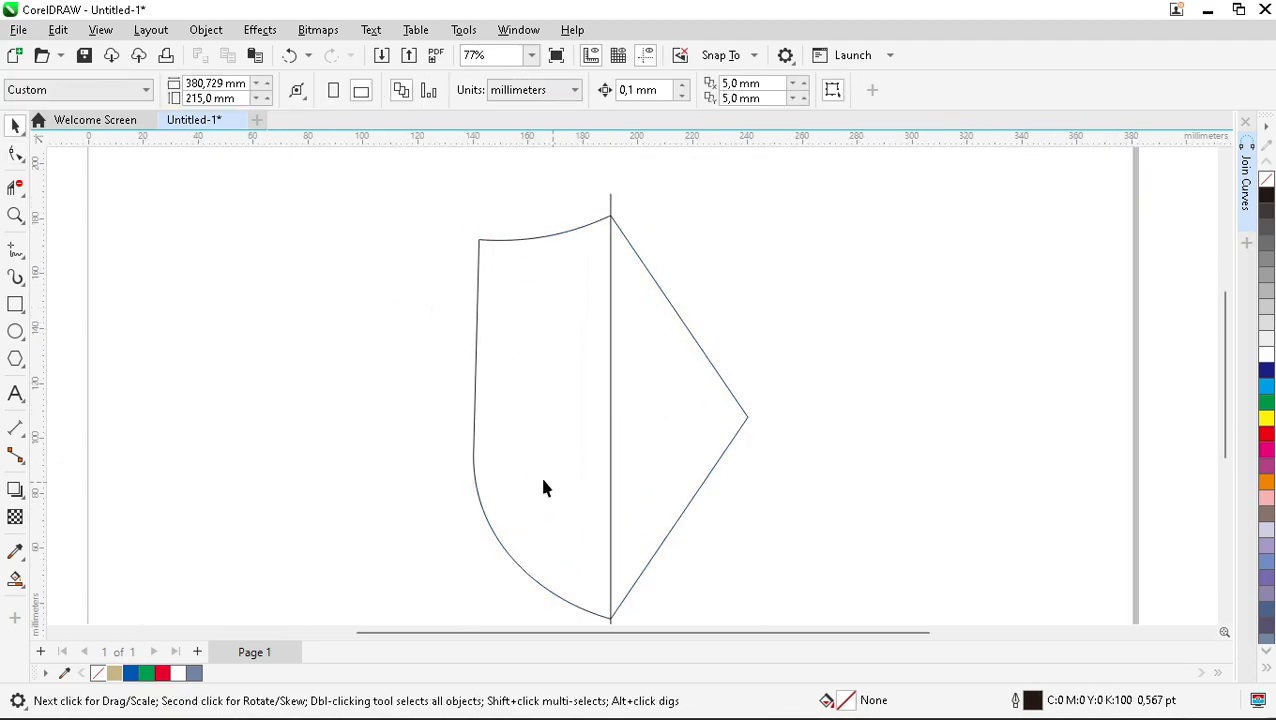
{"action": "left_click", "coordinate": [15, 190]}
{"action": "left_click", "coordinate": [95, 230]}
{"action": "left_click", "coordinate": [728, 390]}
Step: Create a horizontally mirrored copy of the left shield half against the centre line to complete the shield outline
{"action": "key", "text": "space"}
{"action": "left_click", "coordinate": [483, 406]}
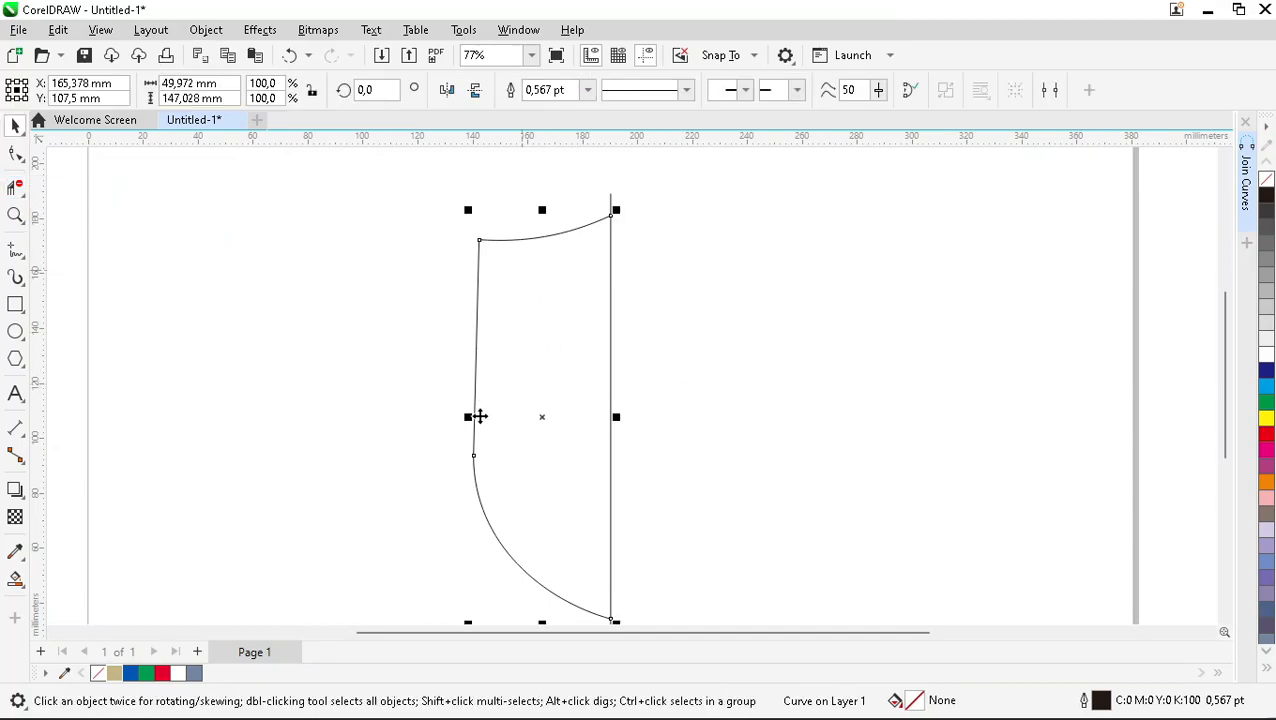
{"action": "right_click", "coordinate": [672, 421]}
{"action": "left_click_drag", "start_coordinate": [469, 416], "coordinate": [670, 420]}
Step: Join both shield halves into one curve using Join Curves in Extend mode with a 1.0 mm gap tolerance
{"action": "left_click", "coordinate": [541, 390], "text": "shift"}
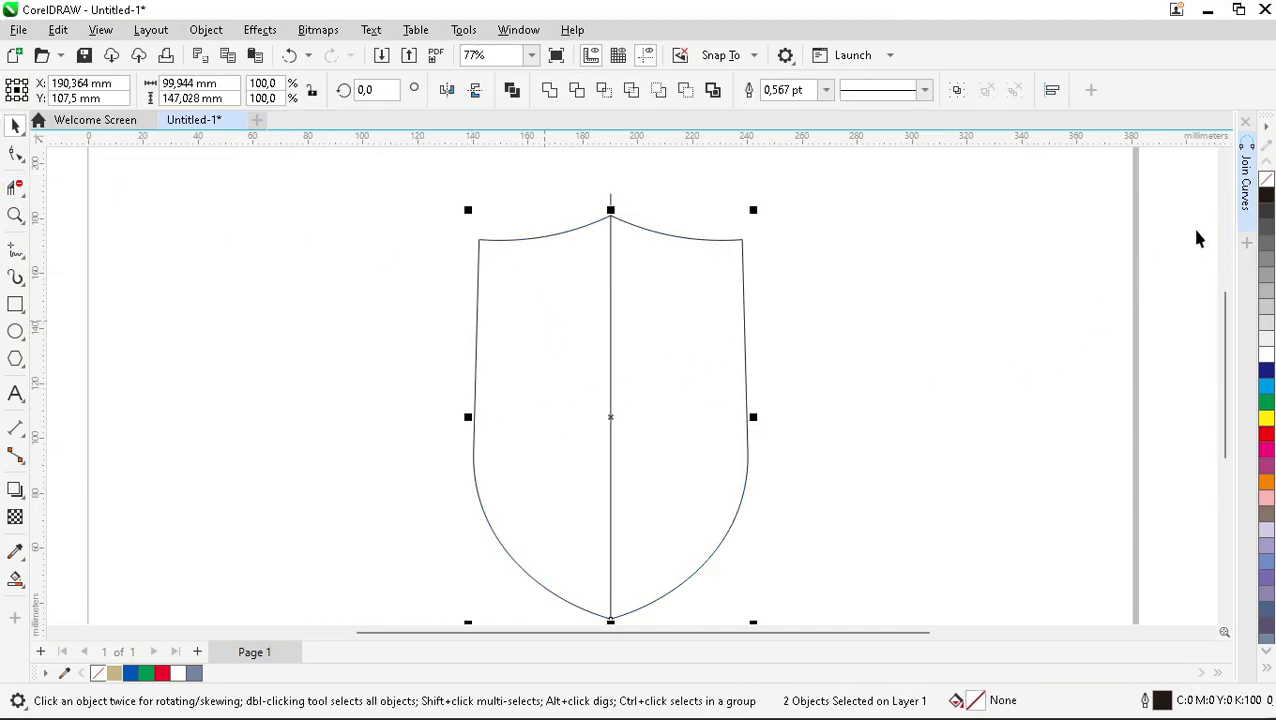
{"action": "left_click", "coordinate": [1245, 182]}
{"action": "left_click", "coordinate": [1079, 300]}
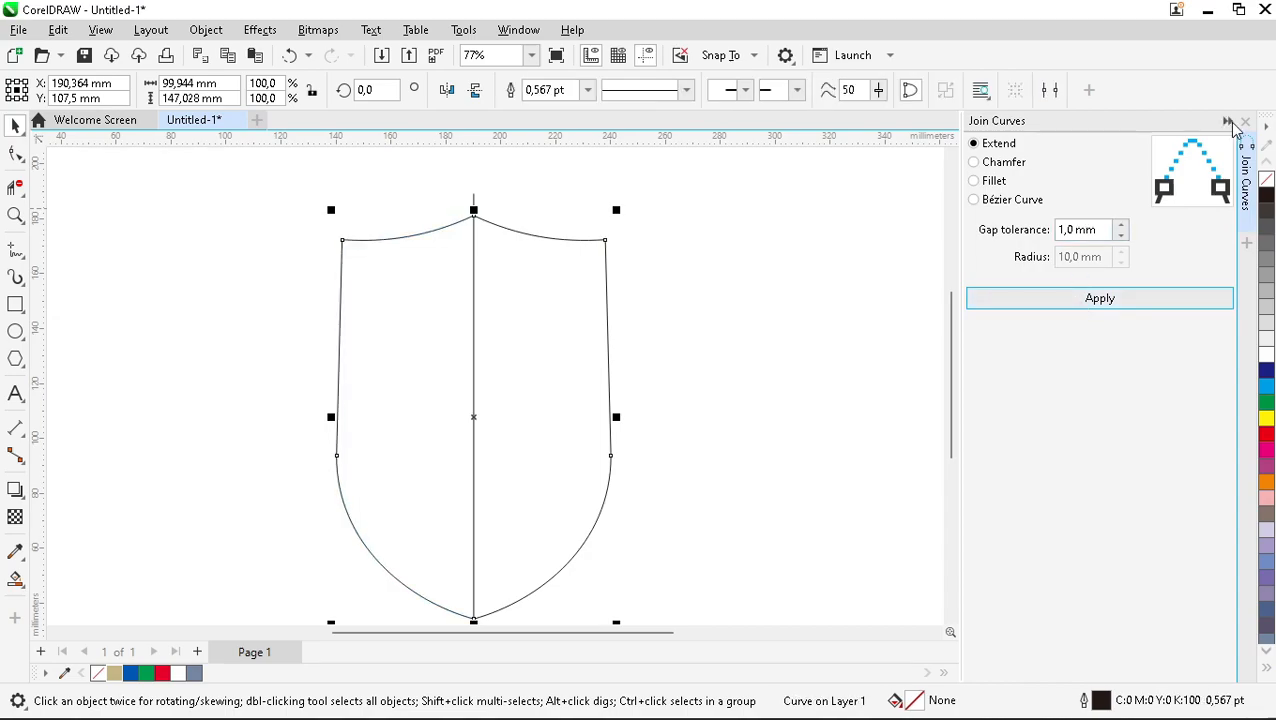
Step: Collapse the Join Curves docker and delete the vertical centre line
{"action": "left_click", "coordinate": [1229, 122]}
{"action": "left_click", "coordinate": [631, 259]}
{"action": "left_click", "coordinate": [611, 207]}
{"action": "key", "text": "Delete"}
Step: Make a centred inner copy of the shield, about 93 mm wide and 139 mm high, leaving an even border
{"action": "left_click", "coordinate": [649, 305]}
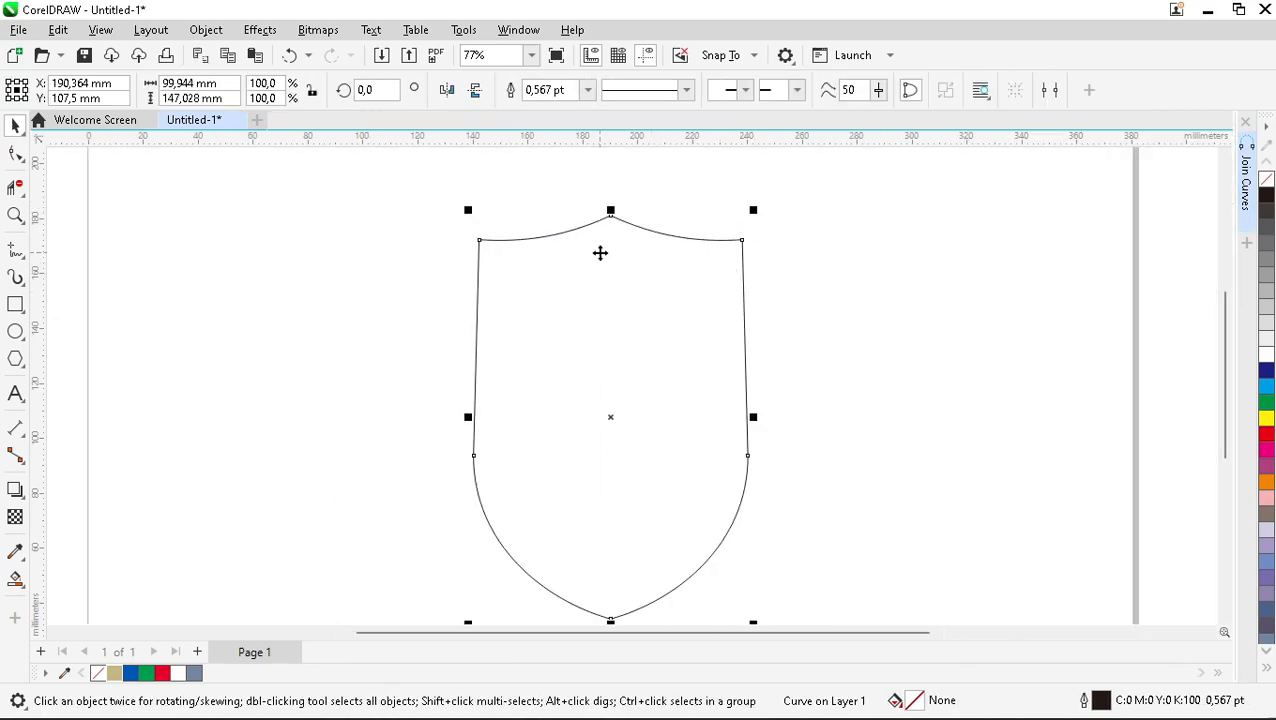
{"action": "scroll", "coordinate": [595, 248], "scroll_direction": "up", "scroll_amount": 1}
{"action": "left_click_drag", "start_coordinate": [777, 205], "coordinate": [769, 211]}
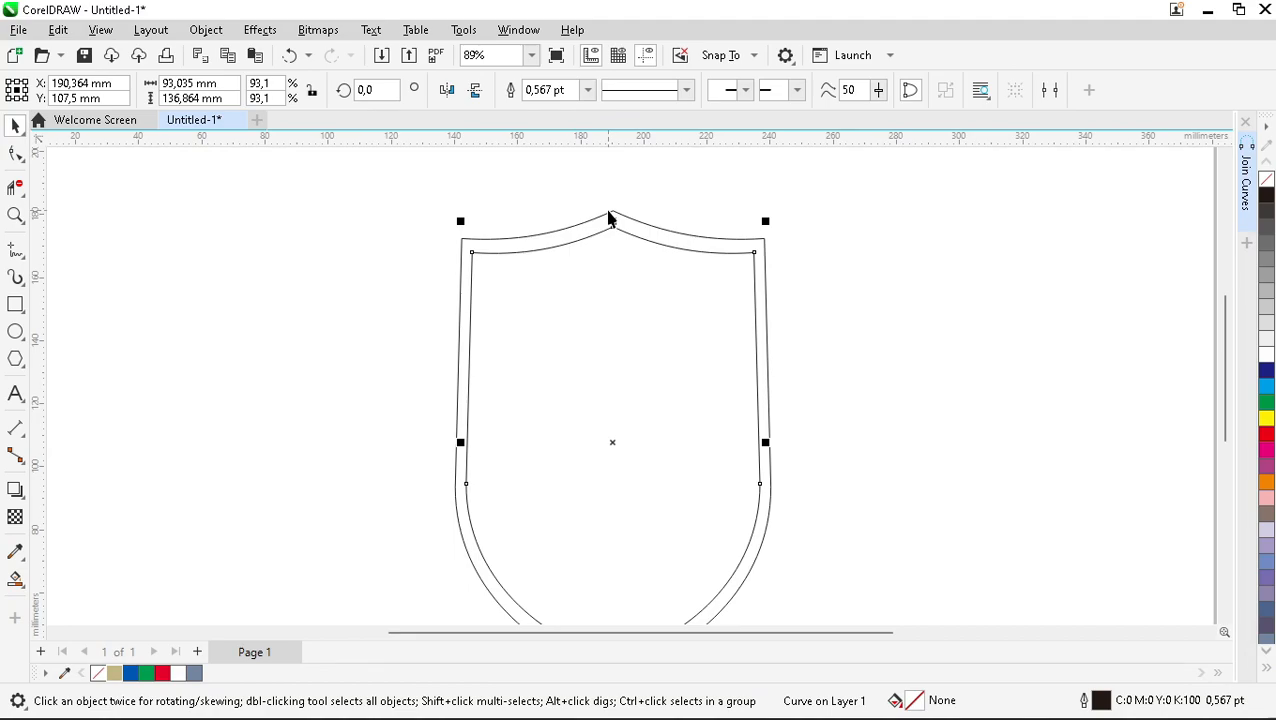
{"action": "scroll", "coordinate": [609, 217], "scroll_direction": "up", "scroll_amount": 7}
{"action": "left_click_drag", "start_coordinate": [627, 256], "coordinate": [627, 245]}
{"action": "scroll", "coordinate": [180, 343], "scroll_direction": "up", "scroll_amount": 2}
{"action": "scroll", "coordinate": [151, 400], "scroll_direction": "down", "scroll_amount": 5}
{"action": "left_click", "coordinate": [870, 344]}
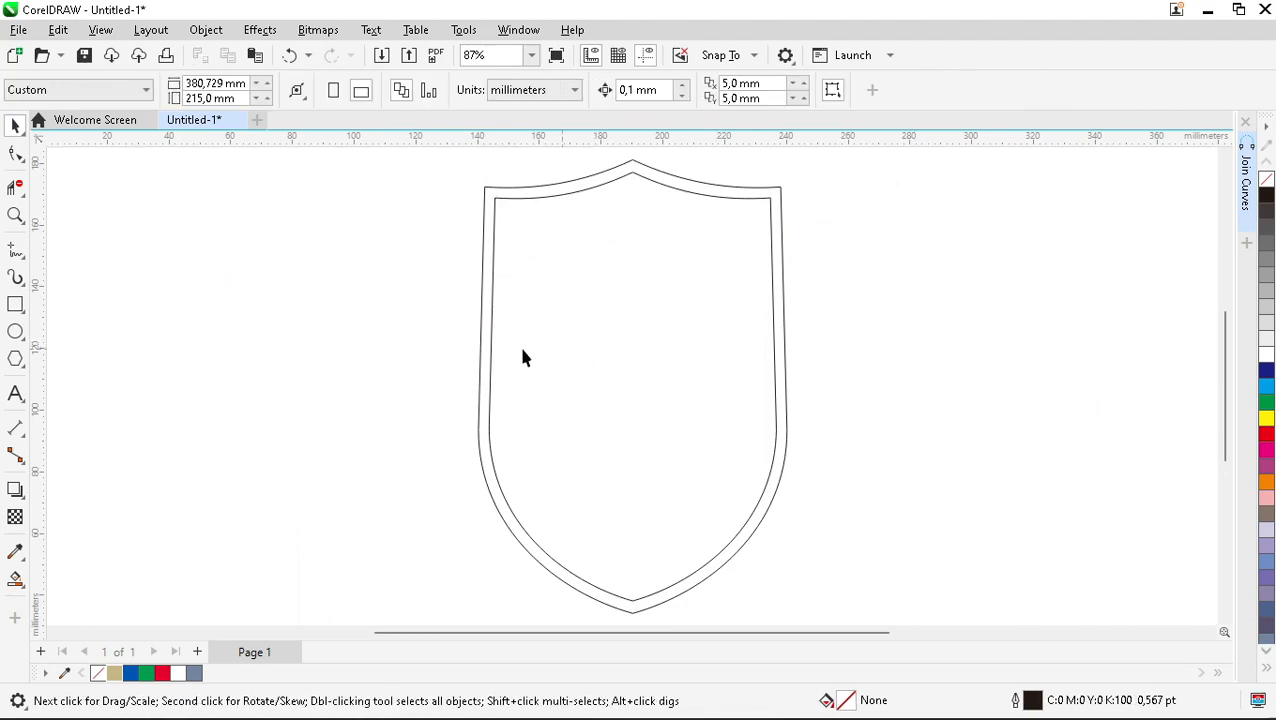
Step: Smart Fill the band between the two shield outlines and colour it tan (#C5B783) with no outline
{"action": "left_click", "coordinate": [15, 578]}
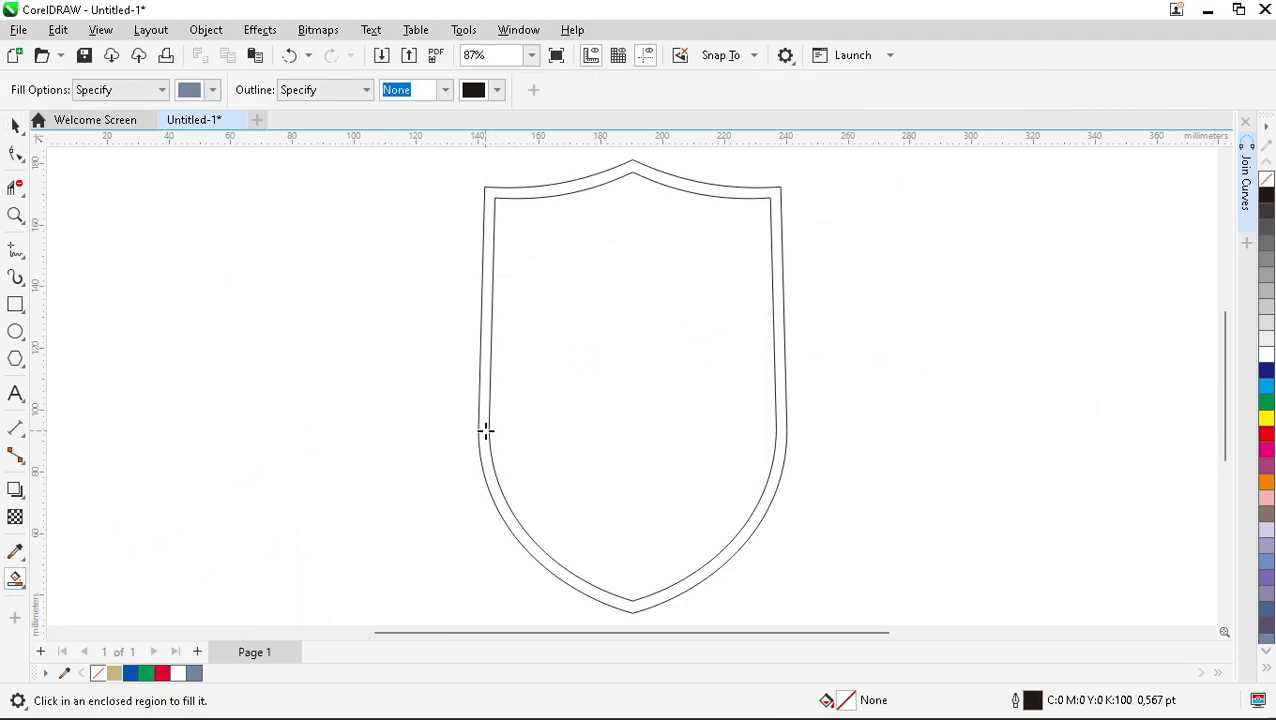
{"action": "left_click", "coordinate": [486, 431]}
{"action": "left_click", "coordinate": [116, 675]}
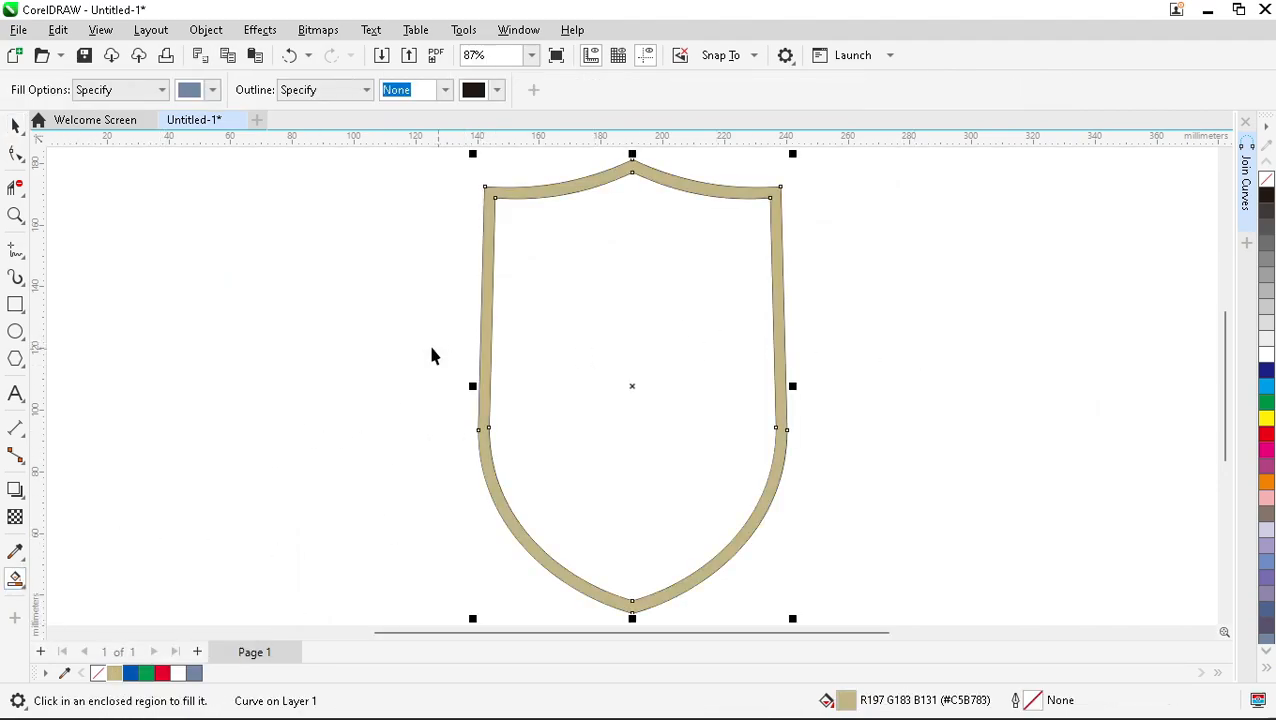
Step: Scale the inner shield outline about its centre to roughly 77 mm wide and 115 mm high
{"action": "key", "text": "space"}
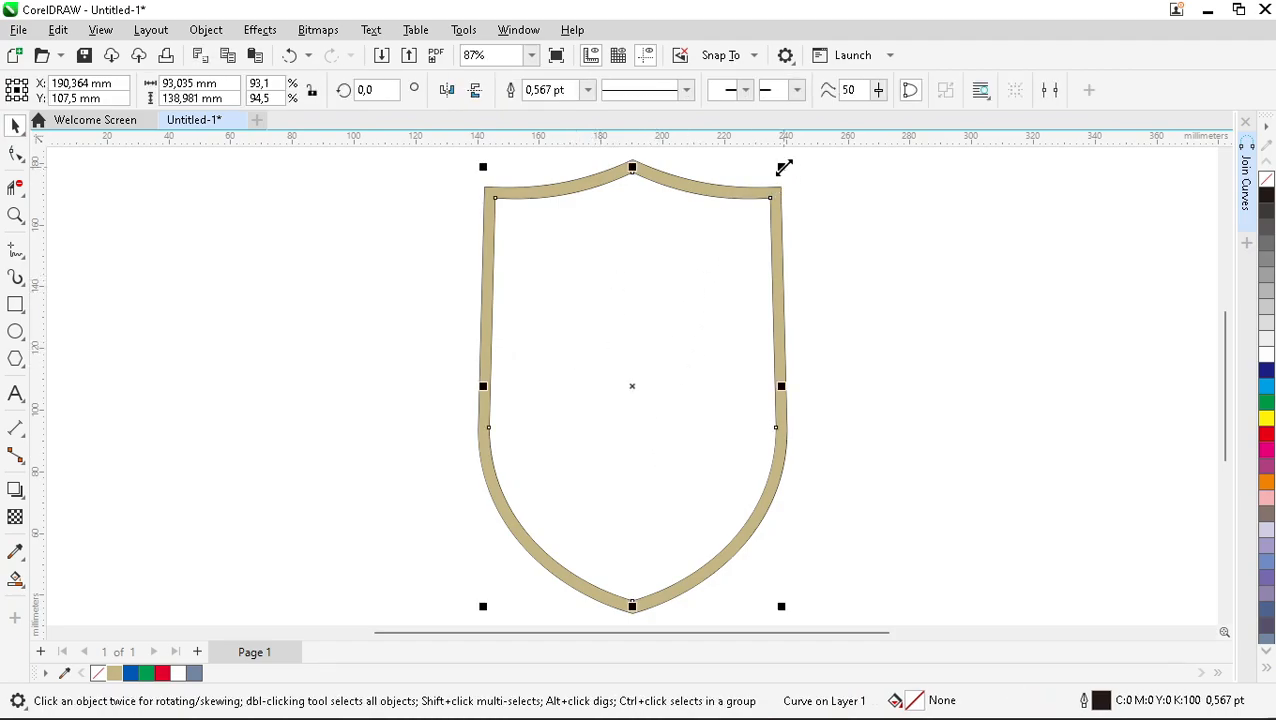
{"action": "left_click_drag", "start_coordinate": [784, 168], "coordinate": [758, 187]}
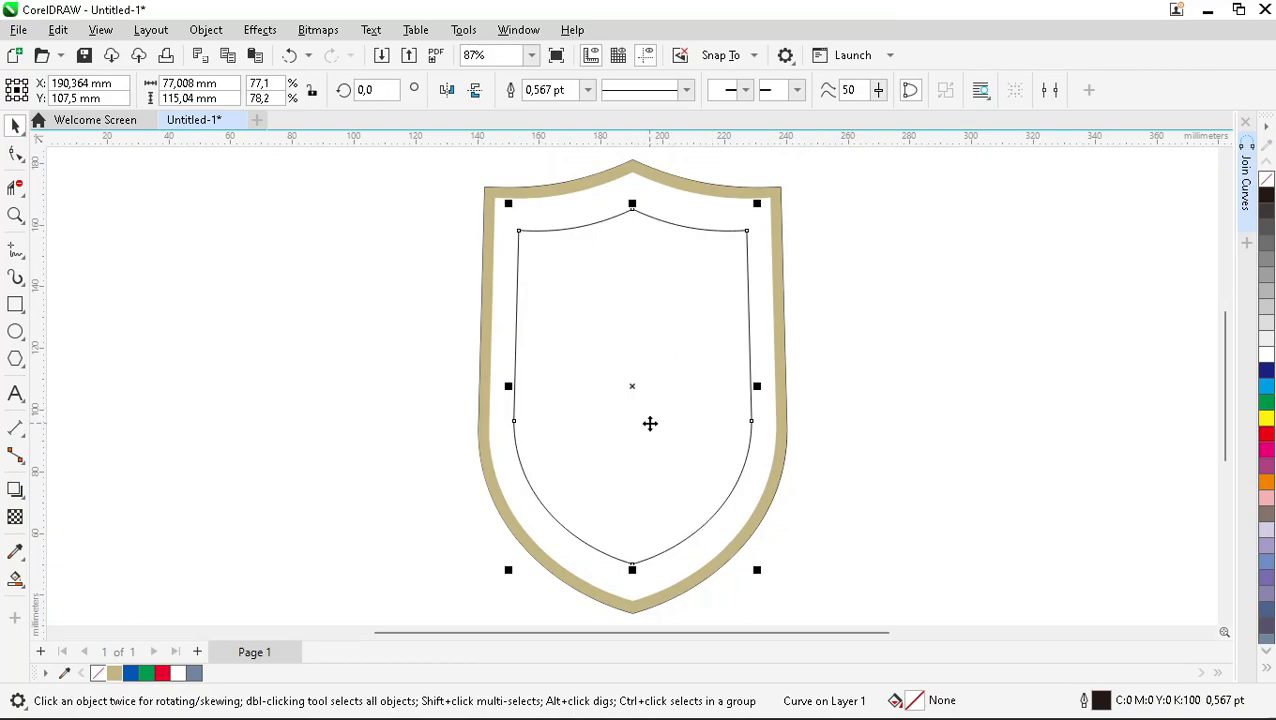
{"action": "scroll", "coordinate": [632, 212], "scroll_direction": "up", "scroll_amount": 1}
Step: Remove the inner shield's top centre node and pull the top edge up into a symmetrical rounded arch
{"action": "left_click", "coordinate": [15, 155]}
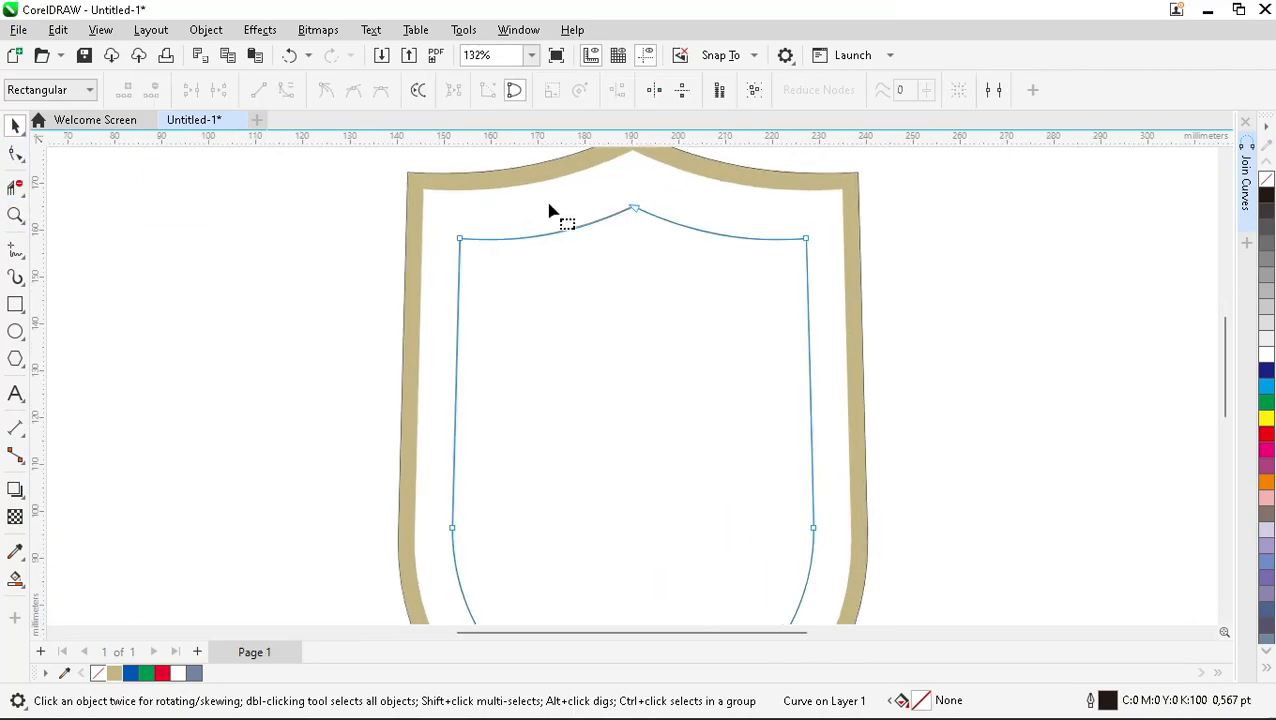
{"action": "double_click", "coordinate": [634, 209]}
{"action": "left_click", "coordinate": [631, 246]}
{"action": "left_click", "coordinate": [631, 246]}
{"action": "left_click_drag", "start_coordinate": [632, 248], "coordinate": [631, 206]}
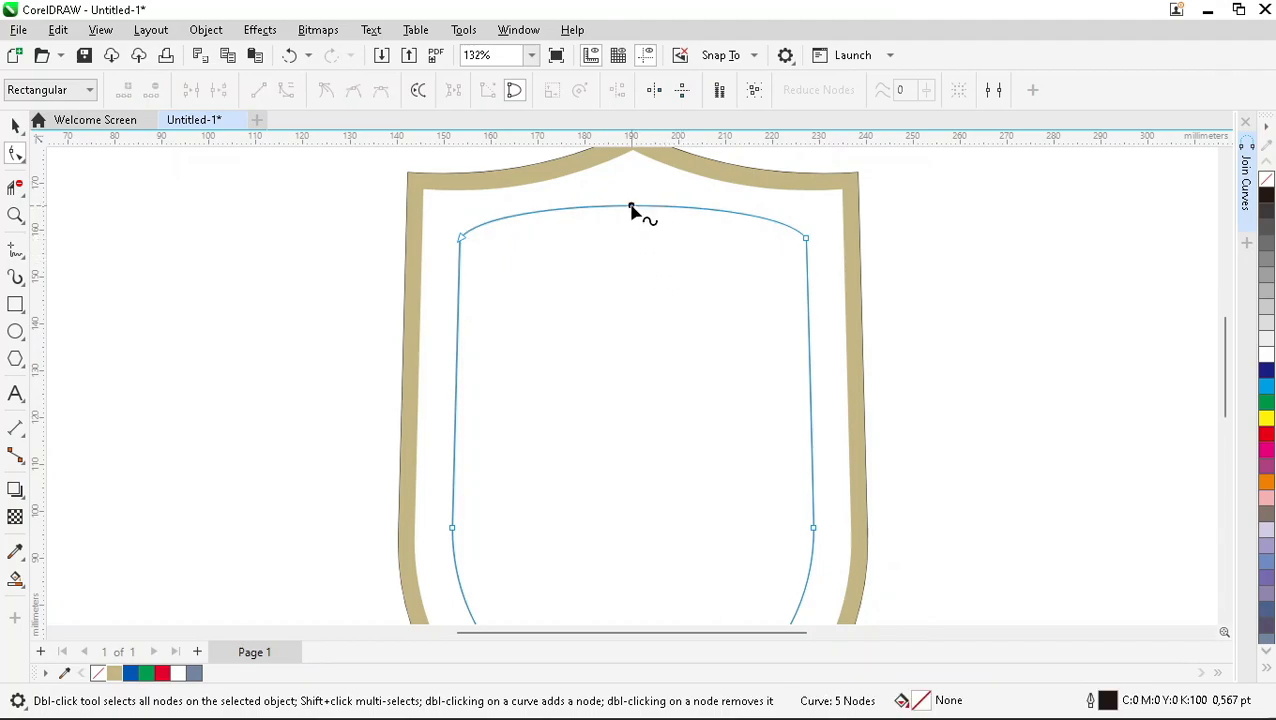
{"action": "scroll", "coordinate": [631, 207], "scroll_direction": "up", "scroll_amount": 3}
{"action": "left_click_drag", "start_coordinate": [632, 207], "coordinate": [634, 174]}
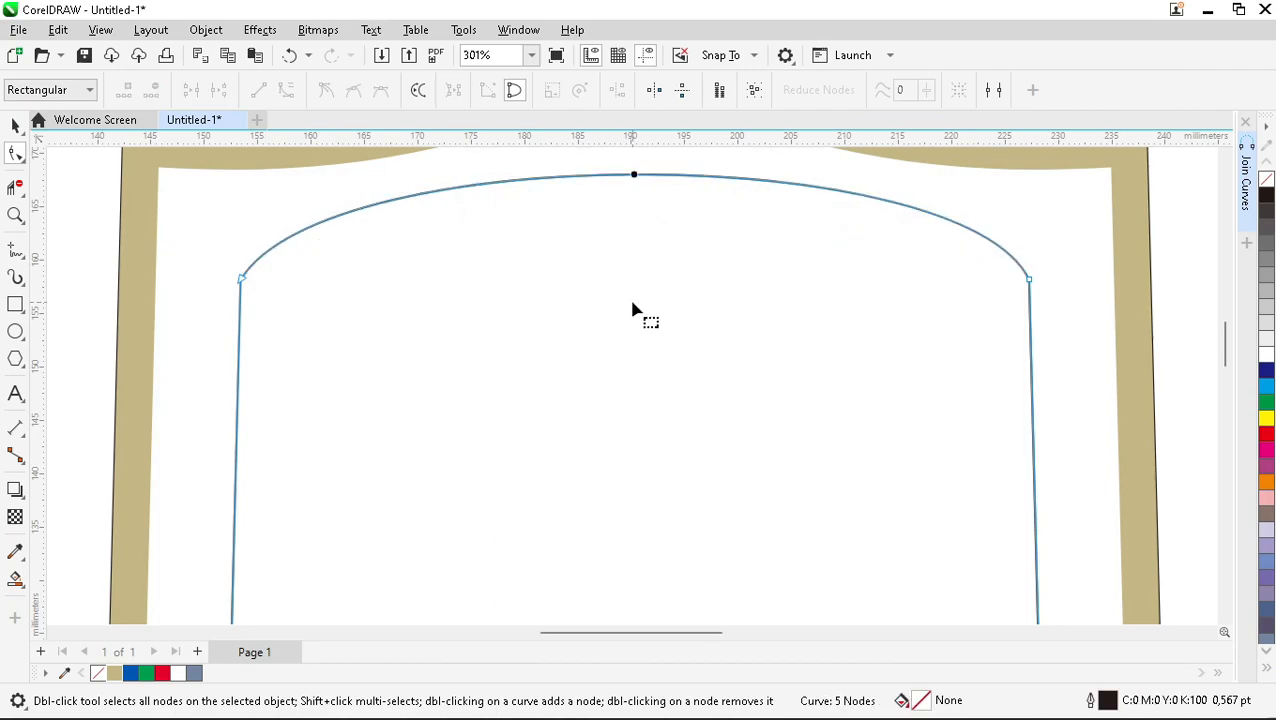
{"action": "scroll", "coordinate": [632, 310], "scroll_direction": "down", "scroll_amount": 5}
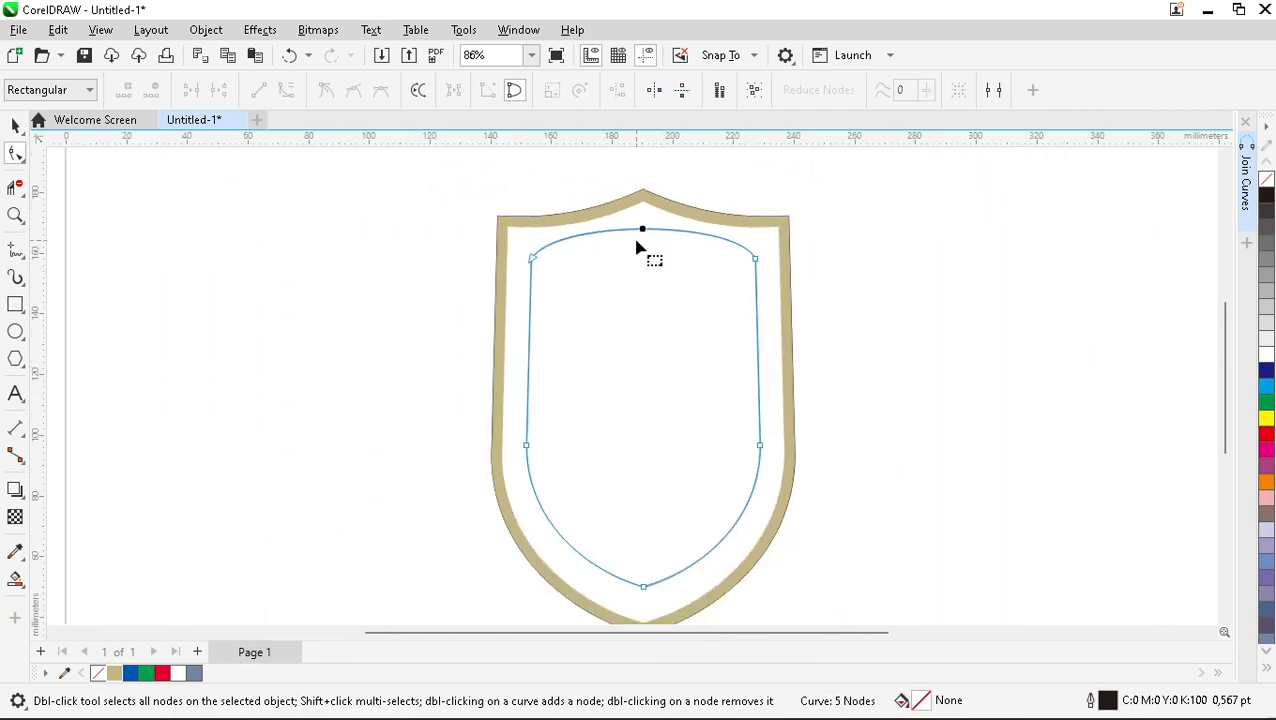
Step: Raise the apex of the inner shield's arched top closer to the tan border
{"action": "scroll", "coordinate": [642, 237], "scroll_direction": "up", "scroll_amount": 3}
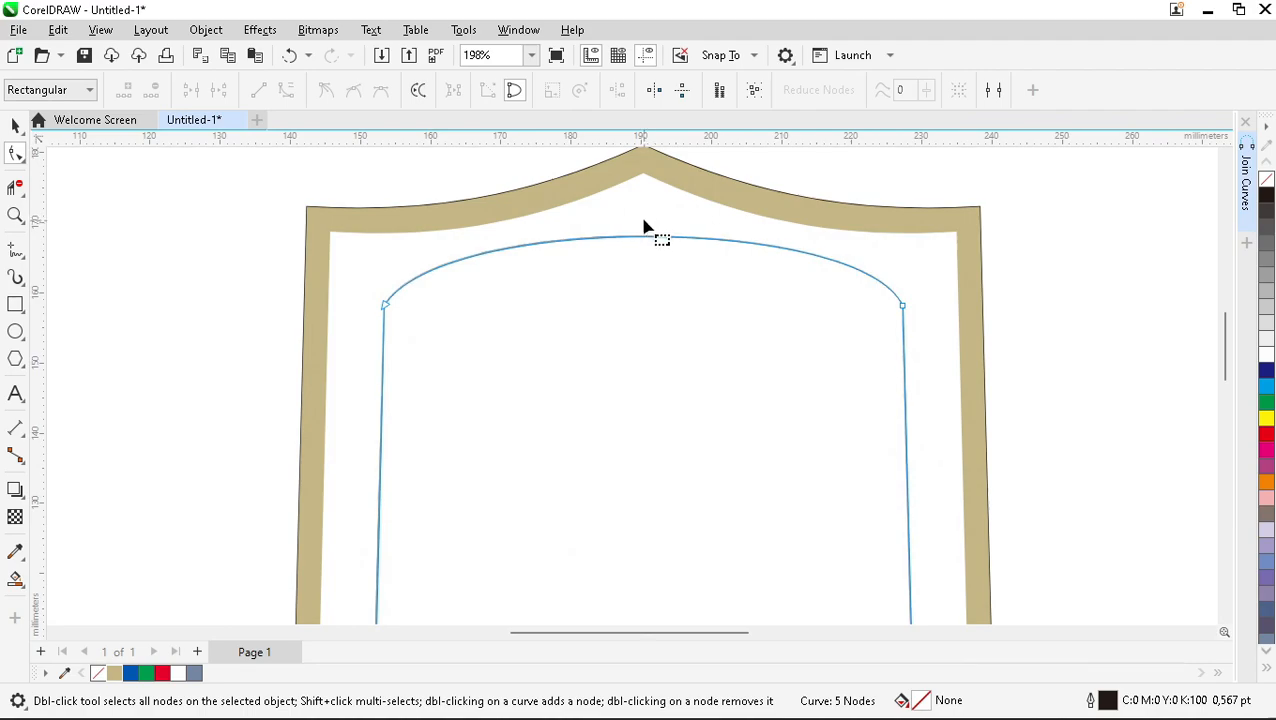
{"action": "double_click", "coordinate": [643, 238]}
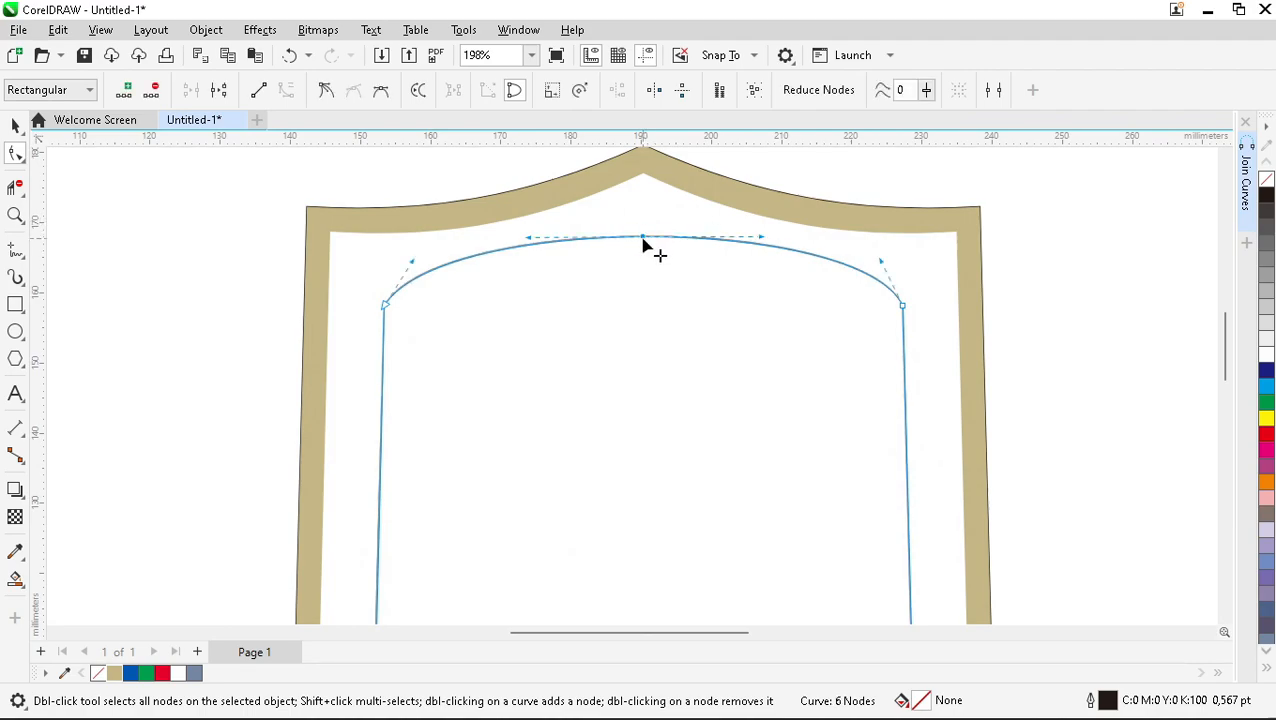
{"action": "left_click_drag", "start_coordinate": [643, 238], "coordinate": [640, 220]}
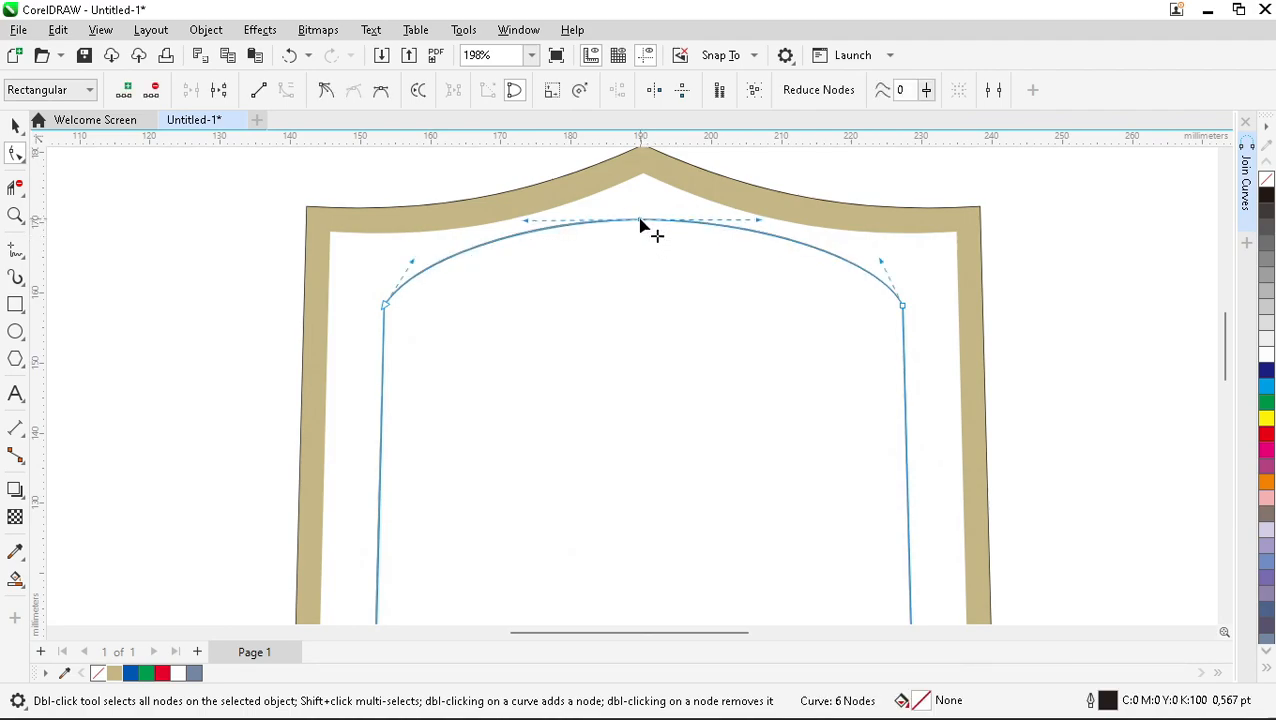
{"action": "scroll", "coordinate": [661, 233], "scroll_direction": "down", "scroll_amount": 3}
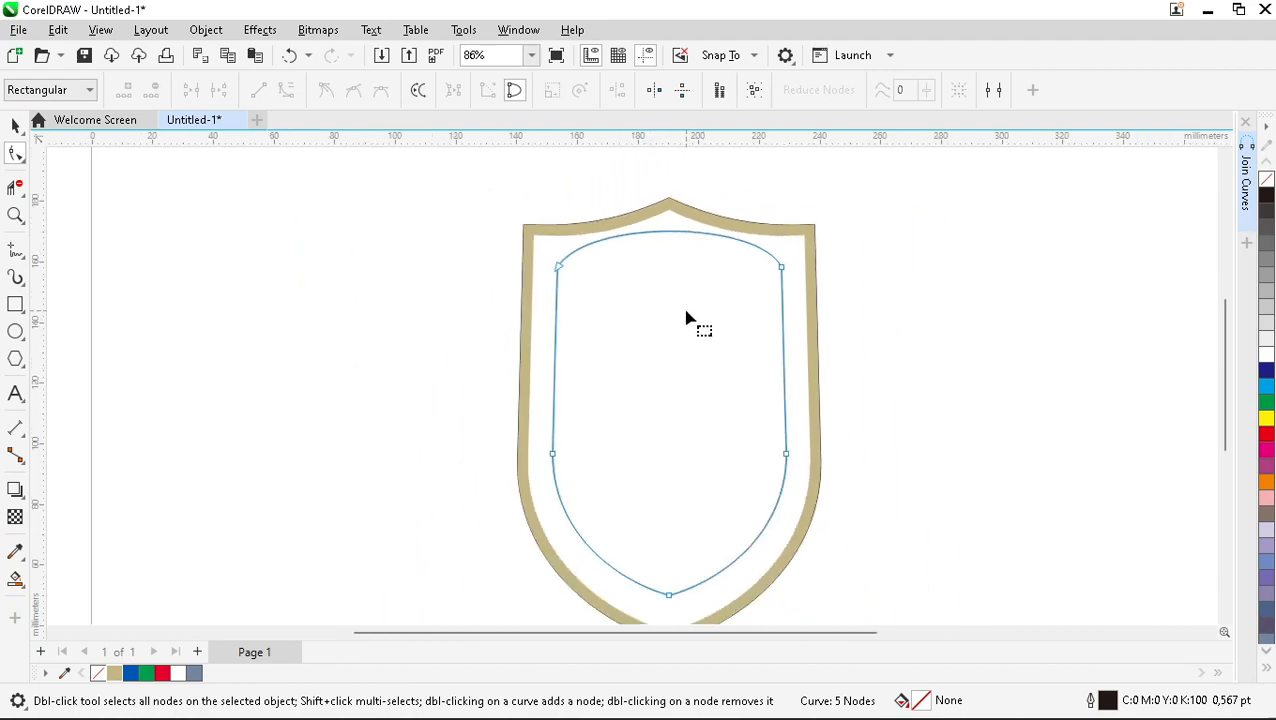
Step: Lower the inner shield's top edge to shorten the shape to about 87 mm high, keeping its bottom point in place
{"action": "key", "text": "space"}
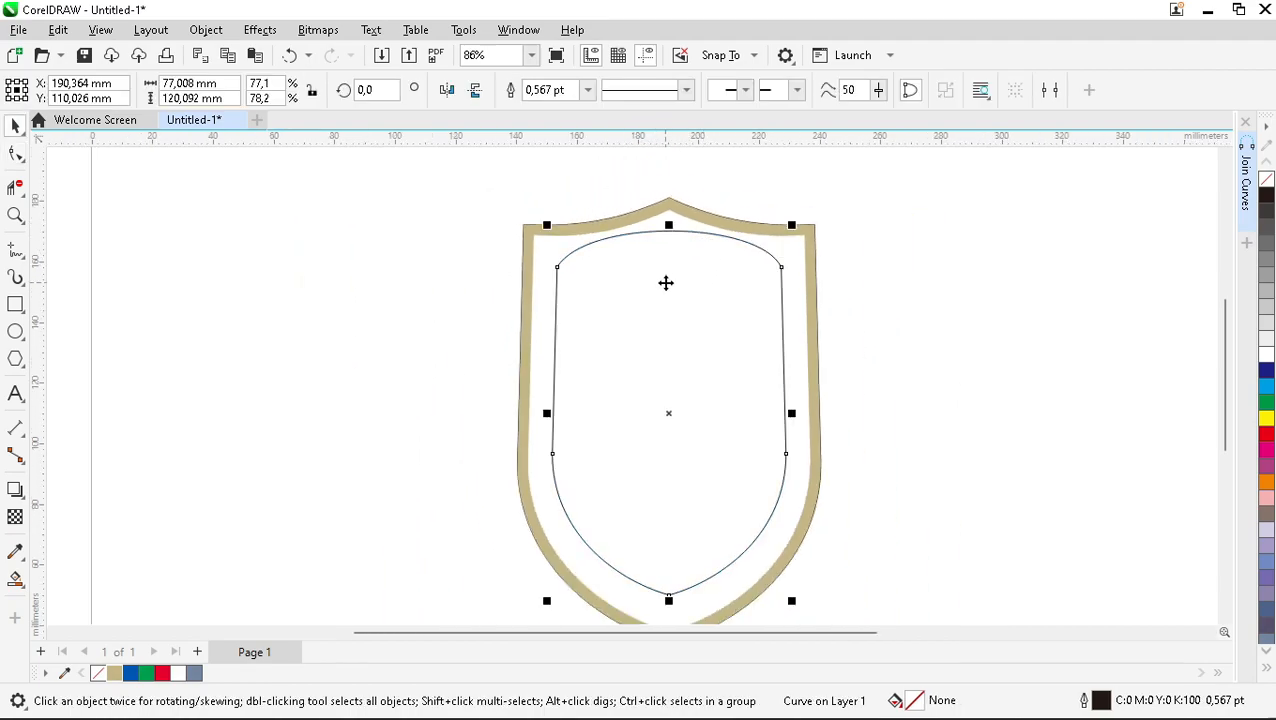
{"action": "left_click_drag", "start_coordinate": [669, 225], "coordinate": [667, 335]}
{"action": "scroll", "coordinate": [663, 441], "scroll_direction": "down", "scroll_amount": 2}
{"action": "scroll", "coordinate": [658, 424], "scroll_direction": "up", "scroll_amount": 3}
Step: Move the inner shield's lower-left side node upward along the side edge and deselect the shape
{"action": "left_click", "coordinate": [15, 152]}
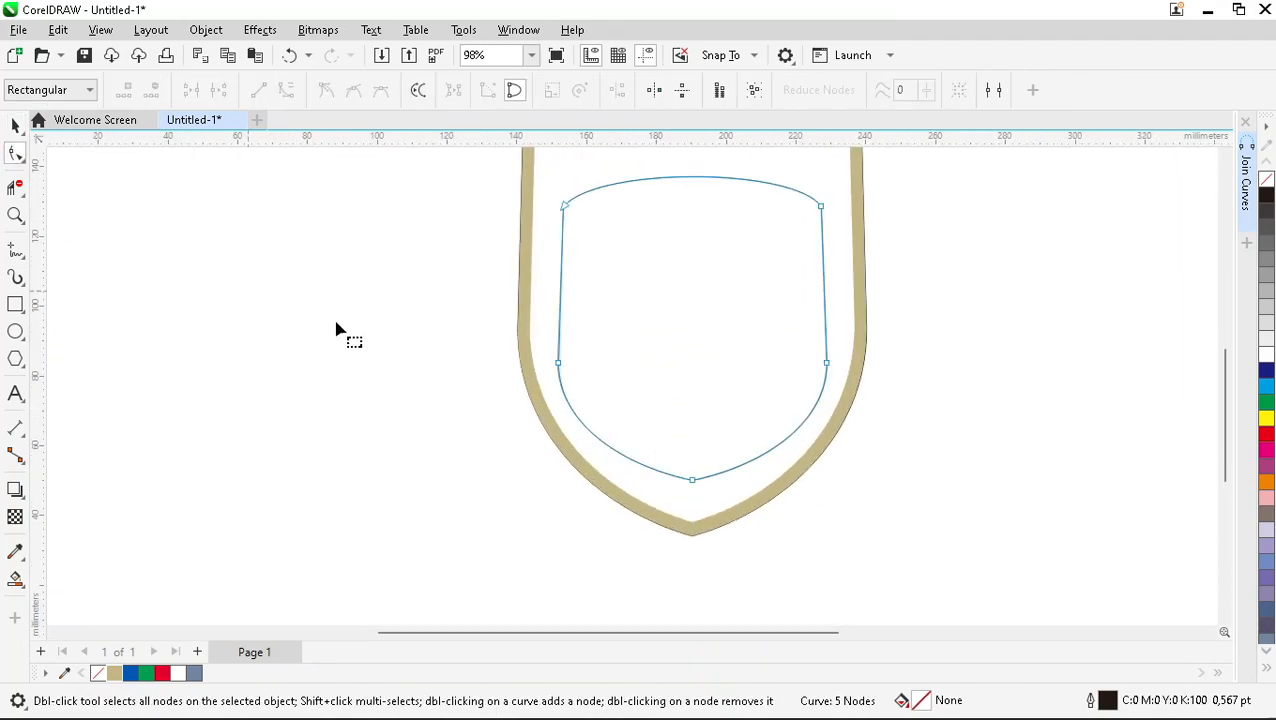
{"action": "left_click_drag", "start_coordinate": [558, 365], "coordinate": [561, 316]}
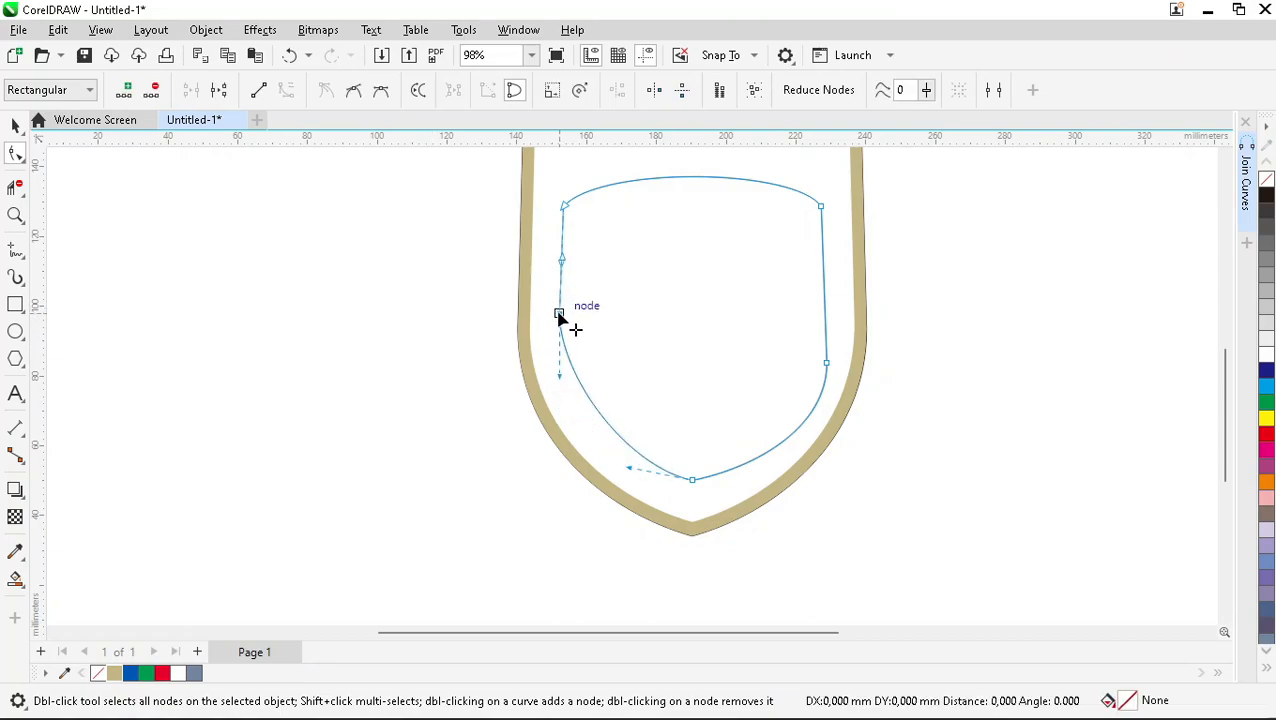
{"action": "left_click", "coordinate": [401, 356]}
{"action": "key", "text": "space"}
{"action": "left_click", "coordinate": [401, 356]}
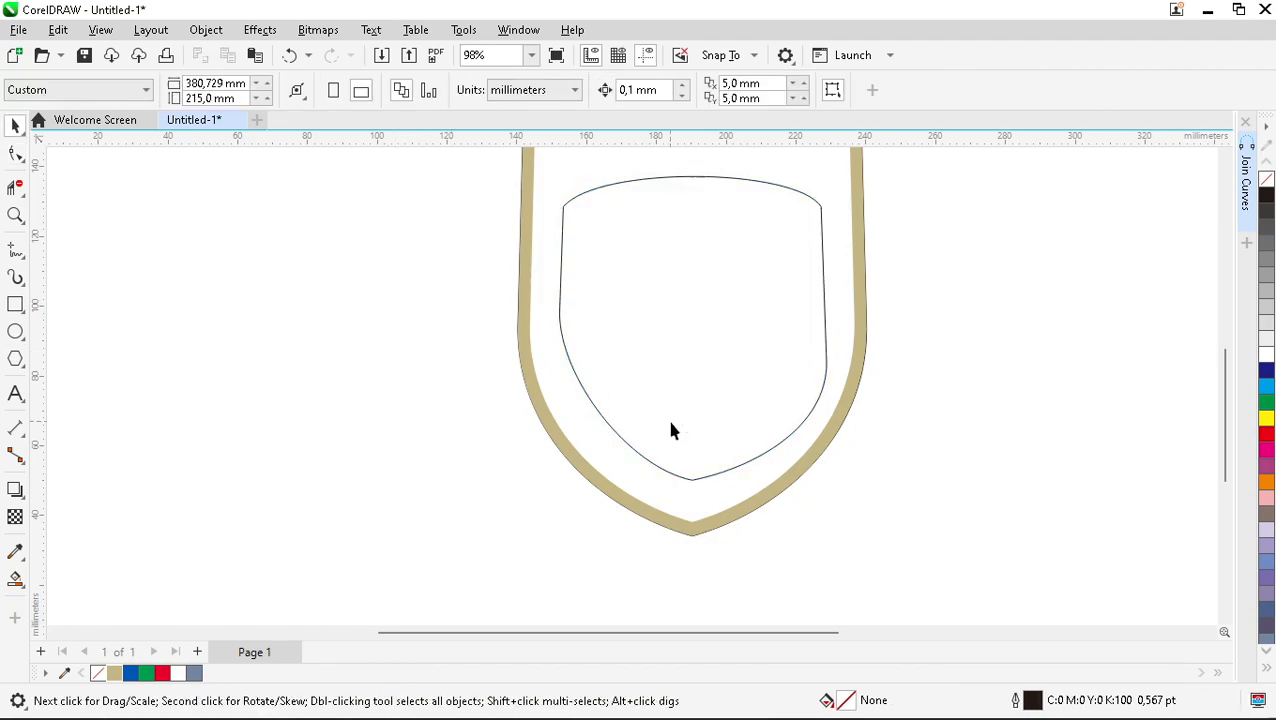
Step: Try arching the inner shield's top edge higher and undo the change
{"action": "scroll", "coordinate": [663, 414], "scroll_direction": "down", "scroll_amount": 2}
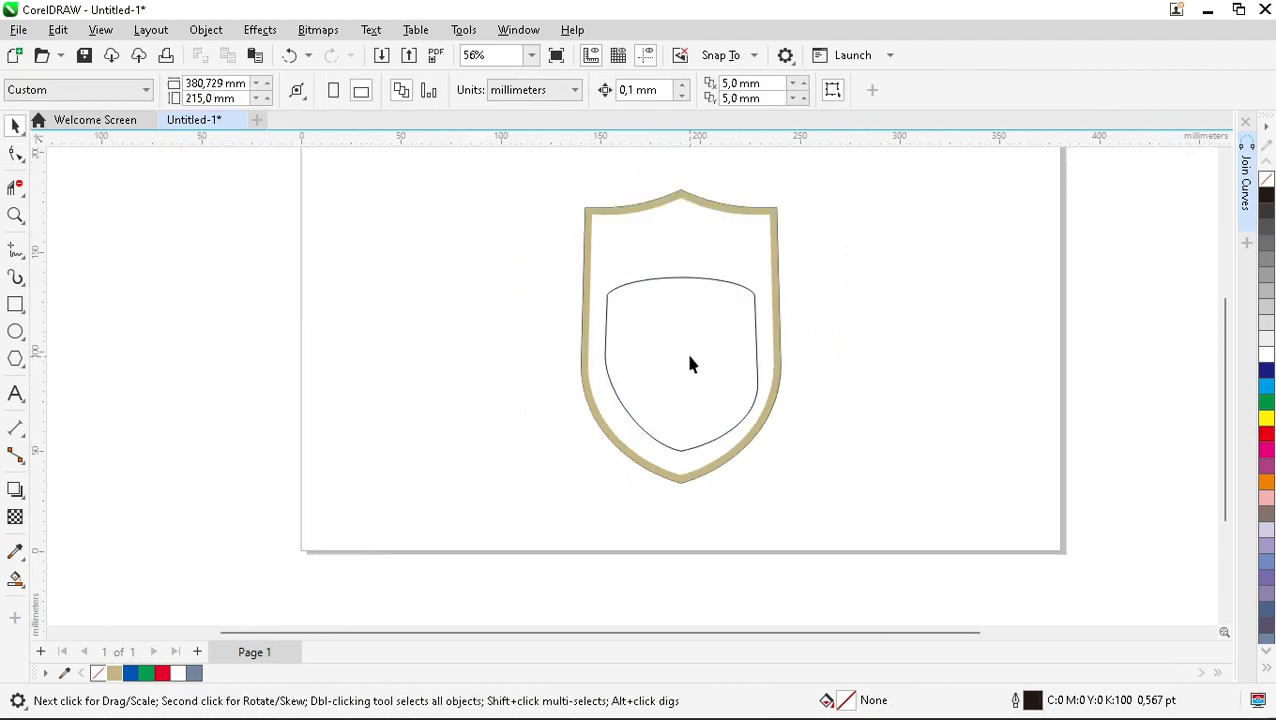
{"action": "left_click", "coordinate": [689, 326]}
{"action": "scroll", "coordinate": [679, 293], "scroll_direction": "up", "scroll_amount": 2}
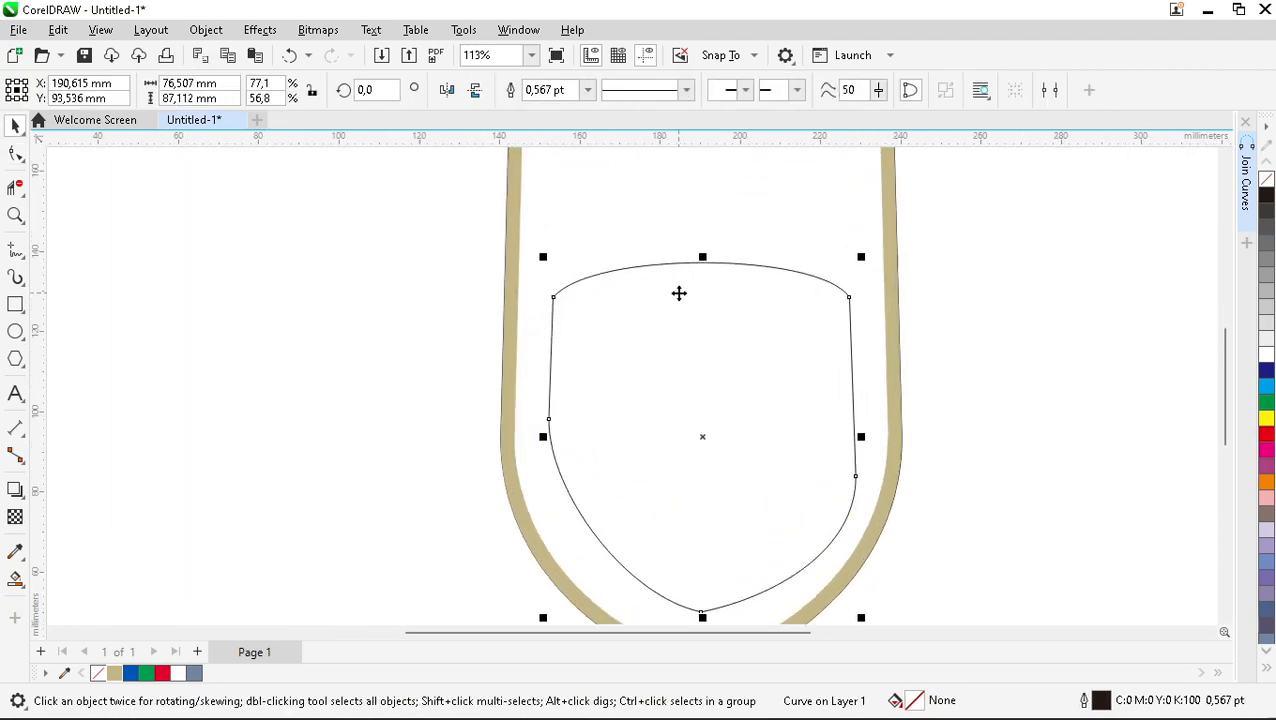
{"action": "left_click", "coordinate": [16, 153]}
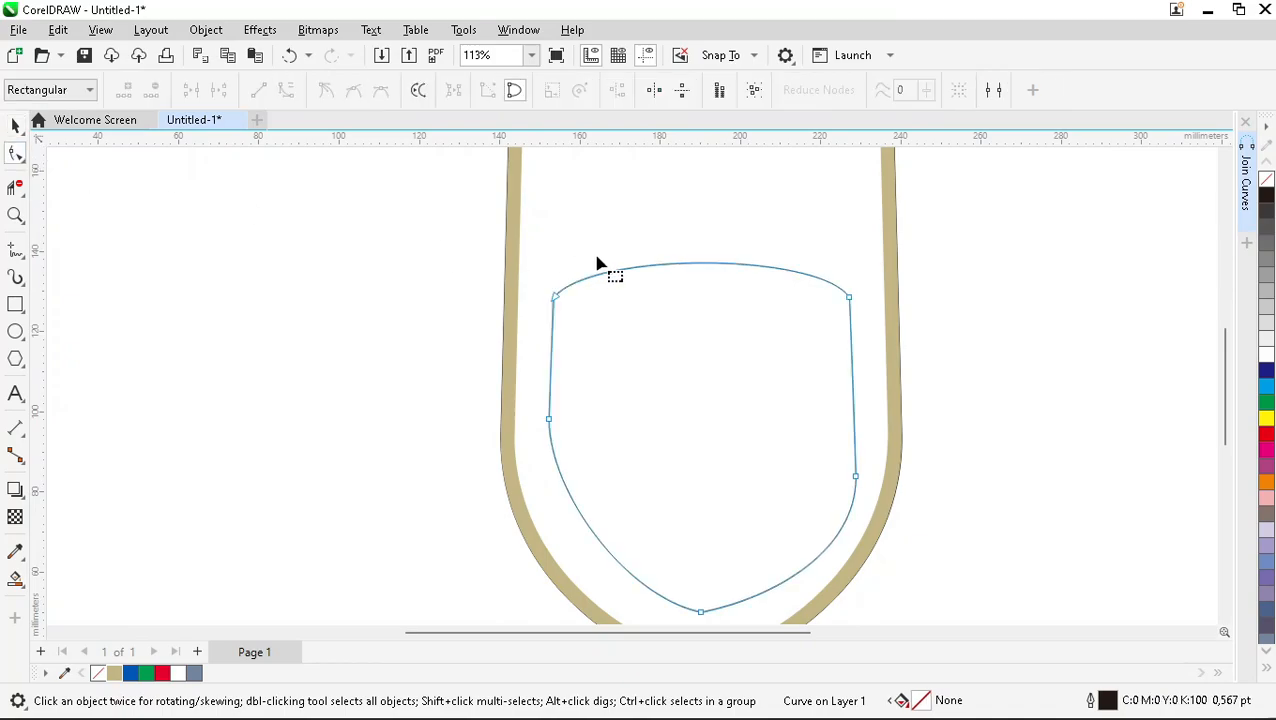
{"action": "left_click", "coordinate": [699, 264]}
{"action": "left_click_drag", "start_coordinate": [699, 264], "coordinate": [704, 244]}
{"action": "scroll", "coordinate": [711, 224], "scroll_direction": "down", "scroll_amount": 2}
{"action": "scroll", "coordinate": [715, 243], "scroll_direction": "up", "scroll_amount": 2}
{"action": "scroll", "coordinate": [711, 281], "scroll_direction": "down", "scroll_amount": 1}
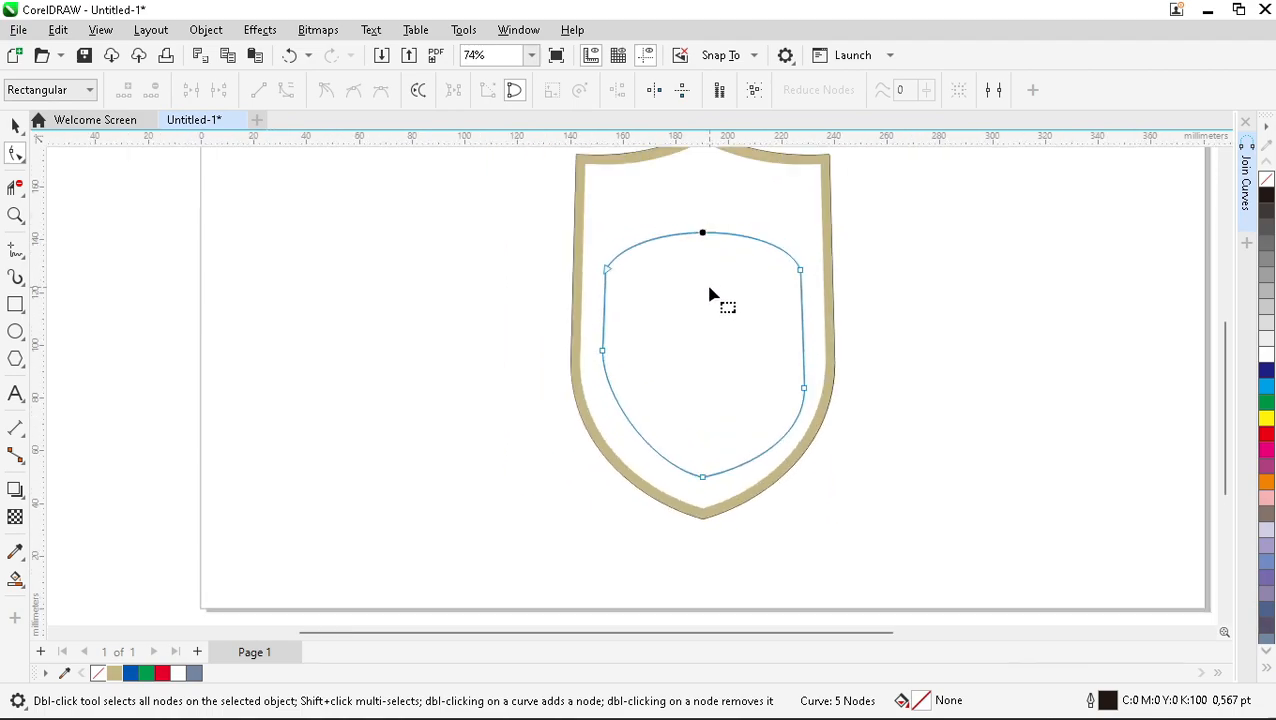
{"action": "key", "text": "ctrl+z"}
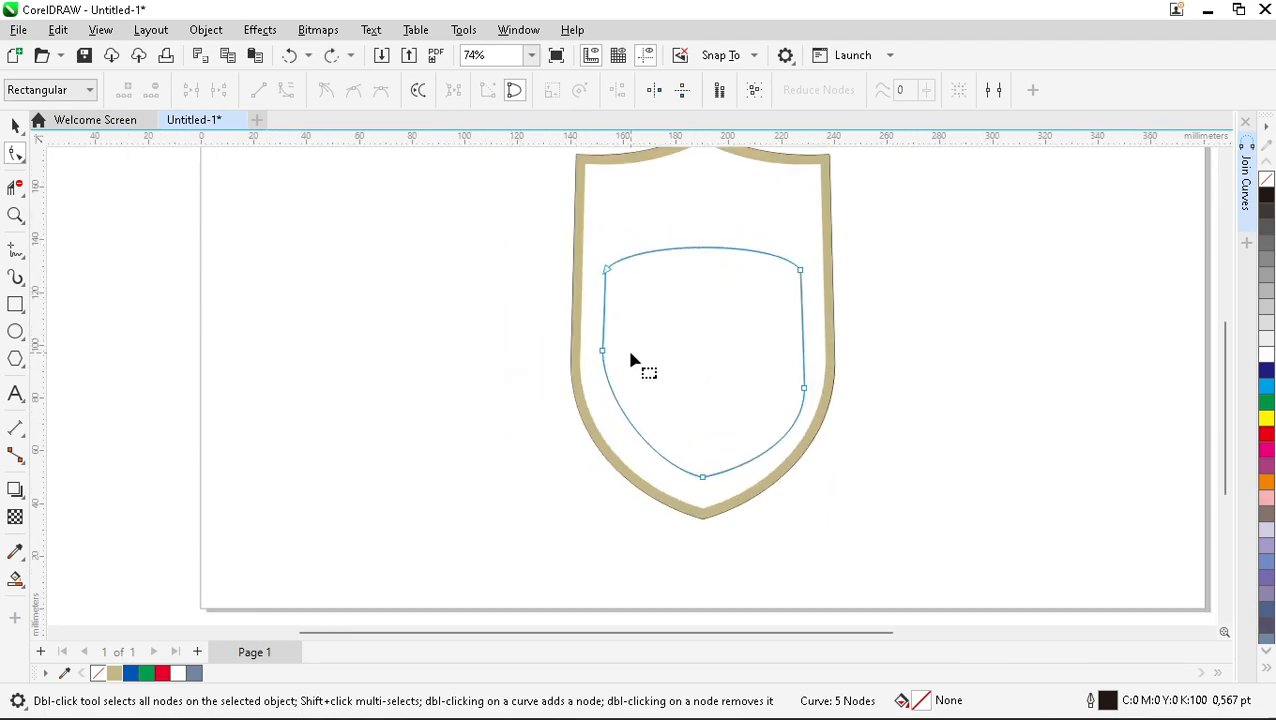
Step: Lengthen the lower curve handle of the inner shield's left side node to make the lower-left curve fuller
{"action": "scroll", "coordinate": [620, 370], "scroll_direction": "up", "scroll_amount": 2}
{"action": "left_click", "coordinate": [580, 338]}
{"action": "left_click_drag", "start_coordinate": [581, 421], "coordinate": [581, 440]}
{"action": "key", "text": "space"}
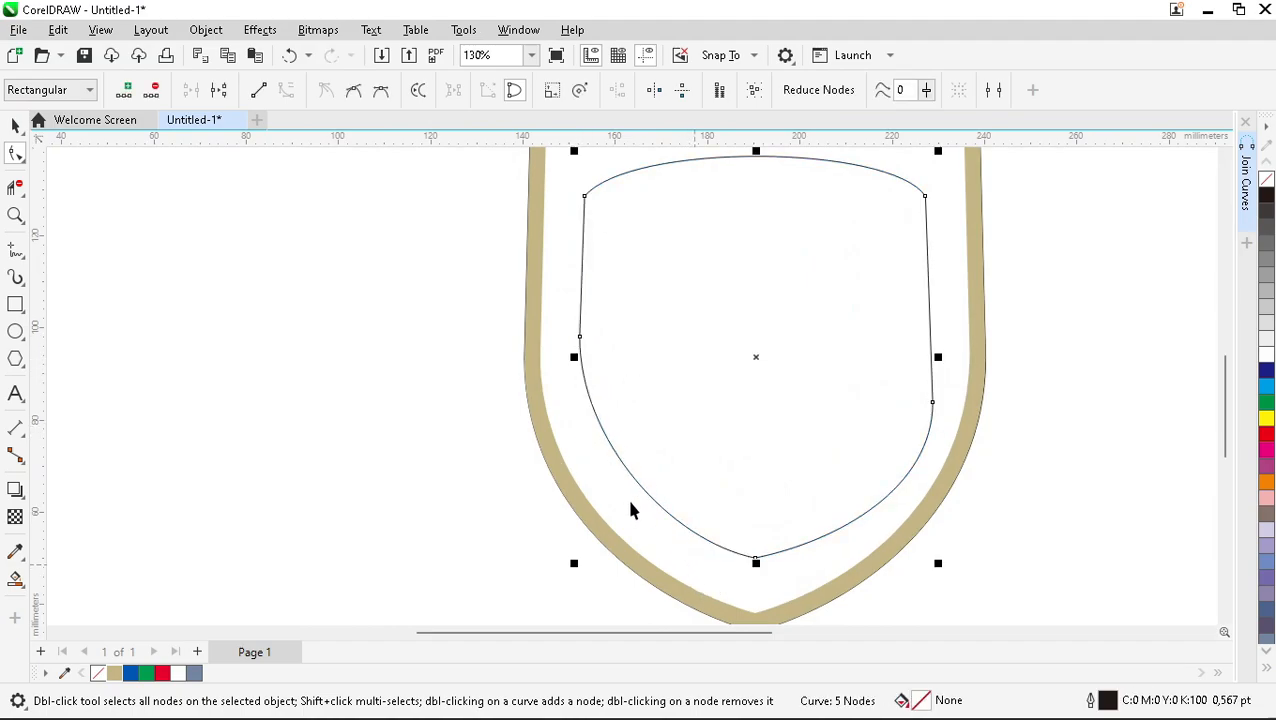
Step: Nudge the inner shield slightly so its centre sits at about Y 91.75 mm inside the tan border
{"action": "scroll", "coordinate": [484, 336], "scroll_direction": "down", "scroll_amount": 2}
{"action": "scroll", "coordinate": [624, 449], "scroll_direction": "up", "scroll_amount": 2}
{"action": "left_click_drag", "start_coordinate": [652, 412], "coordinate": [652, 424]}
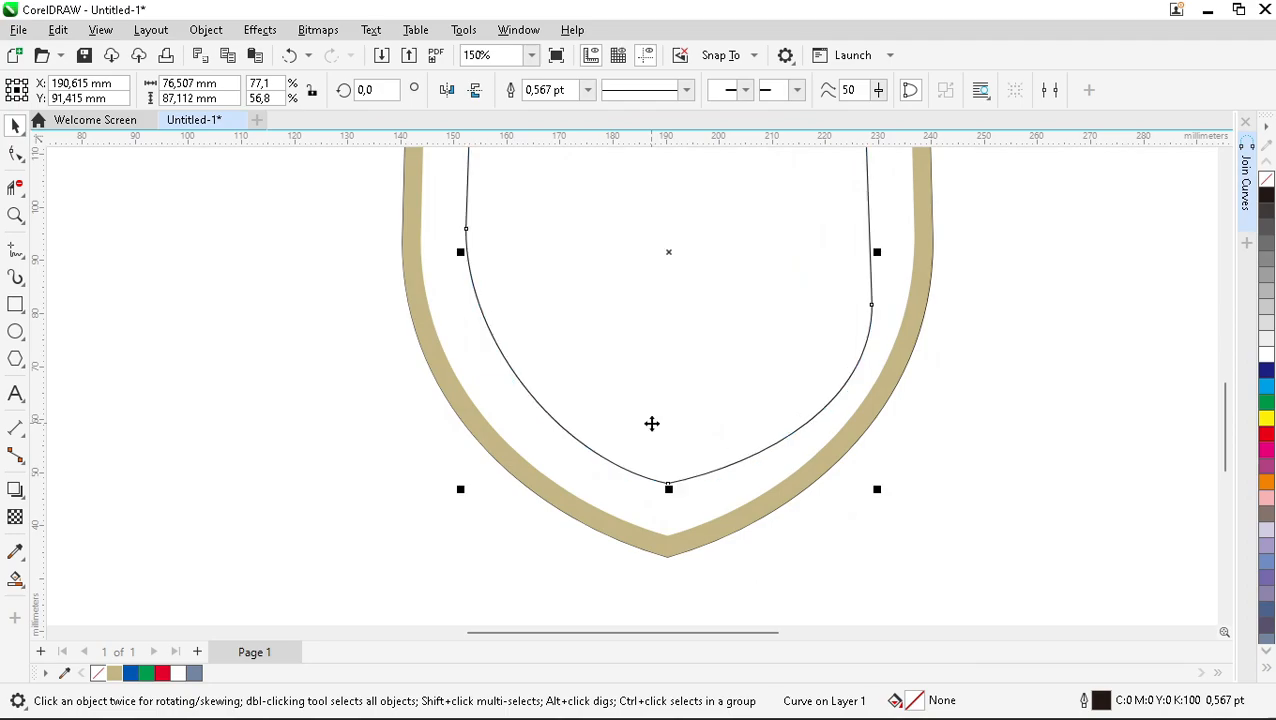
{"action": "scroll", "coordinate": [651, 424], "scroll_direction": "down", "scroll_amount": 2}
{"action": "scroll", "coordinate": [621, 379], "scroll_direction": "up", "scroll_amount": 1}
{"action": "mouse_move", "coordinate": [657, 404]}
{"action": "left_mouse_down"}
{"action": "mouse_move", "coordinate": [649, 430]}
{"action": "mouse_move", "coordinate": [644, 416]}
{"action": "left_mouse_up"}
{"action": "scroll", "coordinate": [641, 421], "scroll_direction": "up", "scroll_amount": 1}
{"action": "scroll", "coordinate": [637, 411], "scroll_direction": "down", "scroll_amount": 3}
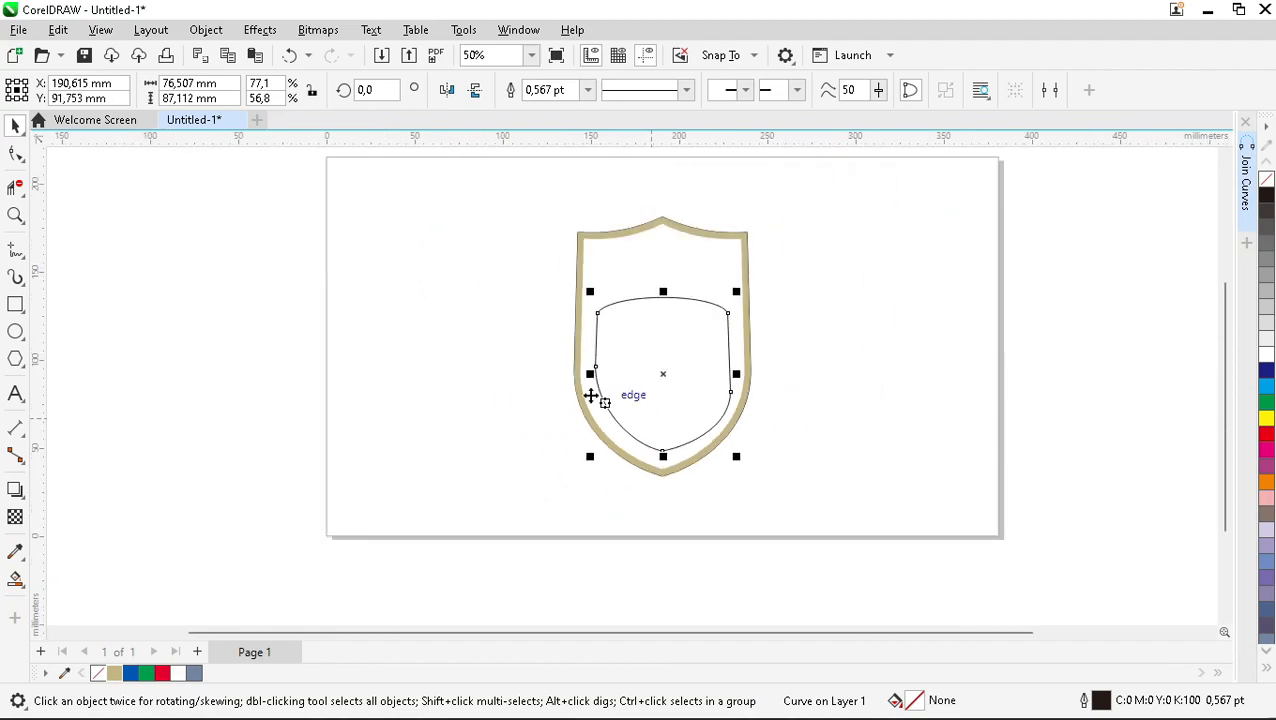
Step: Draw a vertical line about 135 mm long through the inner shield's top midpoint and bottom point
{"action": "left_click", "coordinate": [15, 250]}
{"action": "left_click", "coordinate": [662, 261]}
{"action": "left_click", "coordinate": [662, 499], "text": "ctrl"}
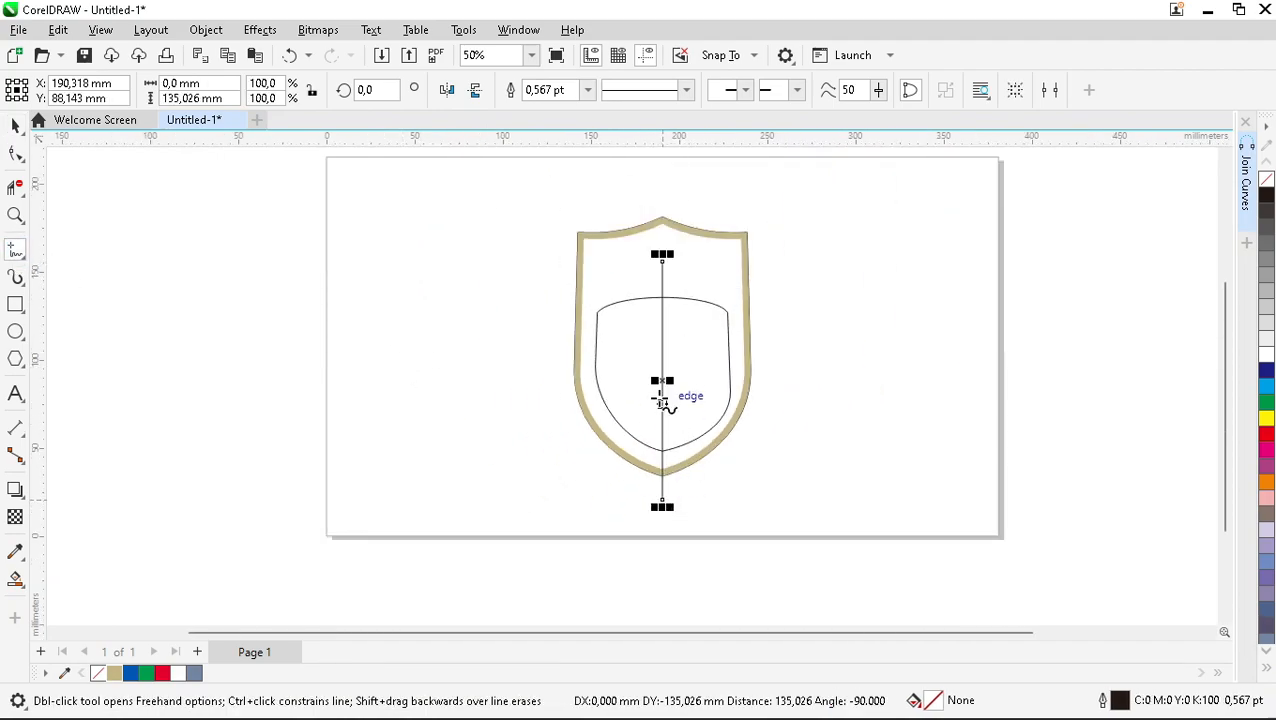
Step: Trim away the inner shield's right half along the vertical line and delete the line
{"action": "key", "text": "space"}
{"action": "left_click", "coordinate": [15, 187]}
{"action": "left_click", "coordinate": [729, 358]}
{"action": "key", "text": "space"}
{"action": "key", "text": "Delete"}
Step: Mirror a copy of the inner shield's left half to the right and select both halves
{"action": "scroll", "coordinate": [622, 349], "scroll_direction": "up", "scroll_amount": 1}
{"action": "left_click", "coordinate": [623, 352]}
{"action": "left_click_drag", "start_coordinate": [580, 381], "coordinate": [714, 374]}
{"action": "right_click", "coordinate": [714, 374]}
{"action": "left_click", "coordinate": [668, 375], "text": "shift"}
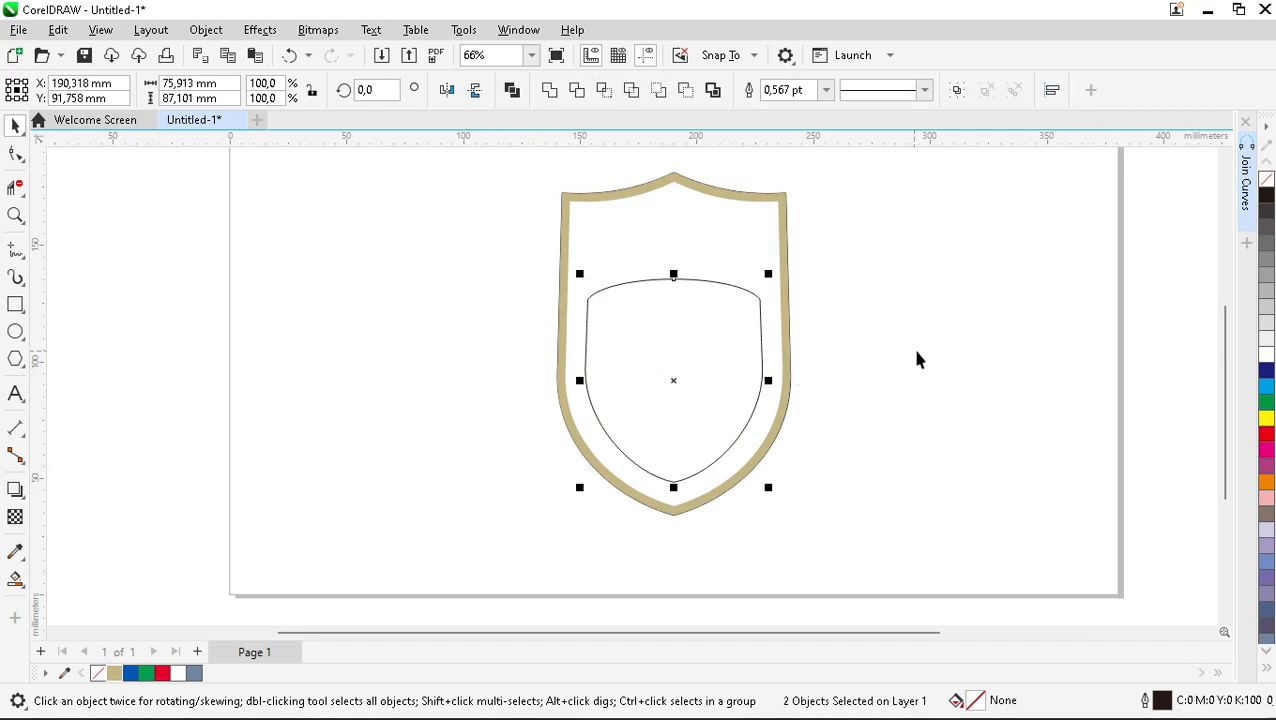
Step: Join the two inner shield halves into one curve using Extend with a 1.0 mm gap tolerance
{"action": "left_click", "coordinate": [1241, 203]}
{"action": "left_click", "coordinate": [1113, 300]}
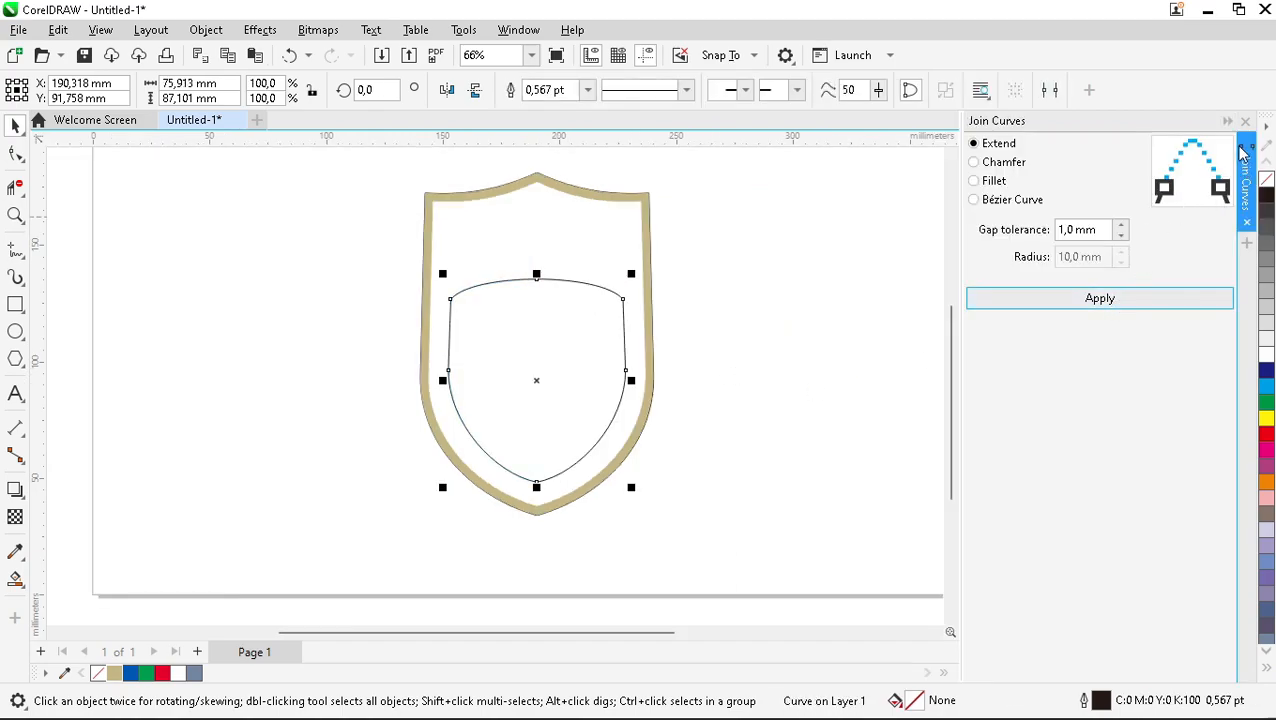
{"action": "left_click", "coordinate": [752, 332]}
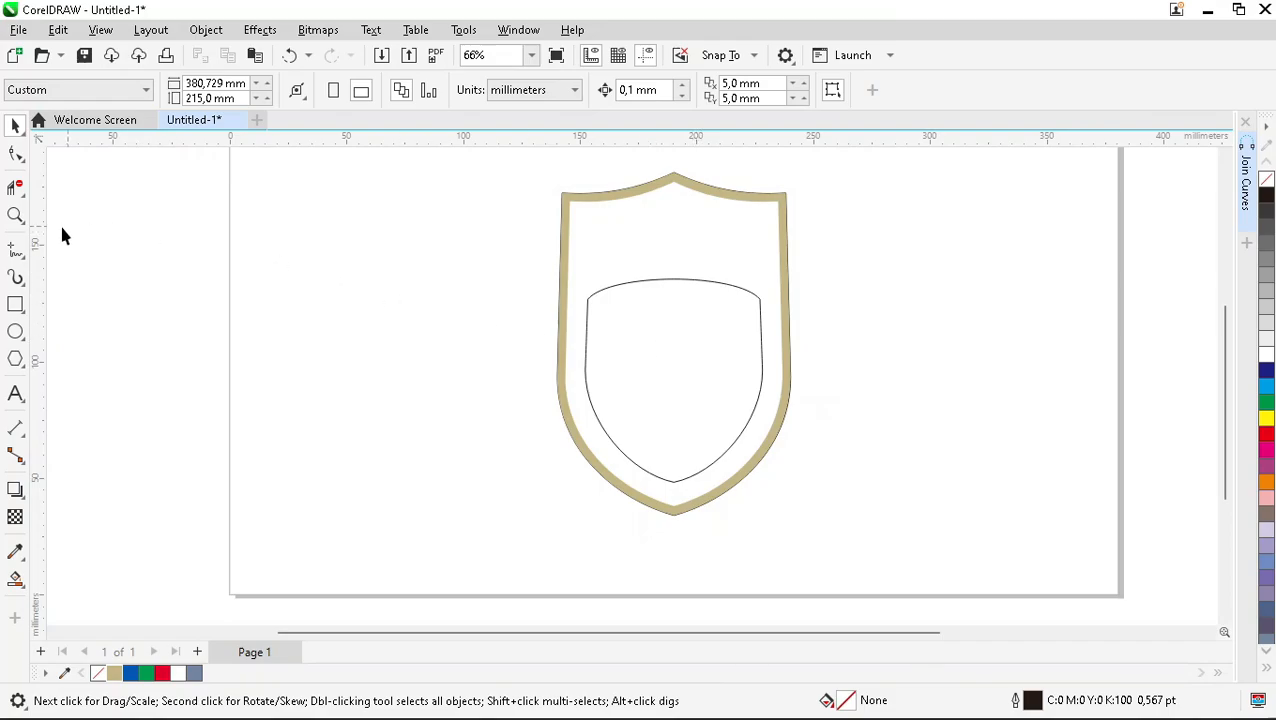
Step: Draw a circle about 36 mm in diameter and centre it on the midpoint of the inner shield's top edge
{"action": "left_click", "coordinate": [16, 332]}
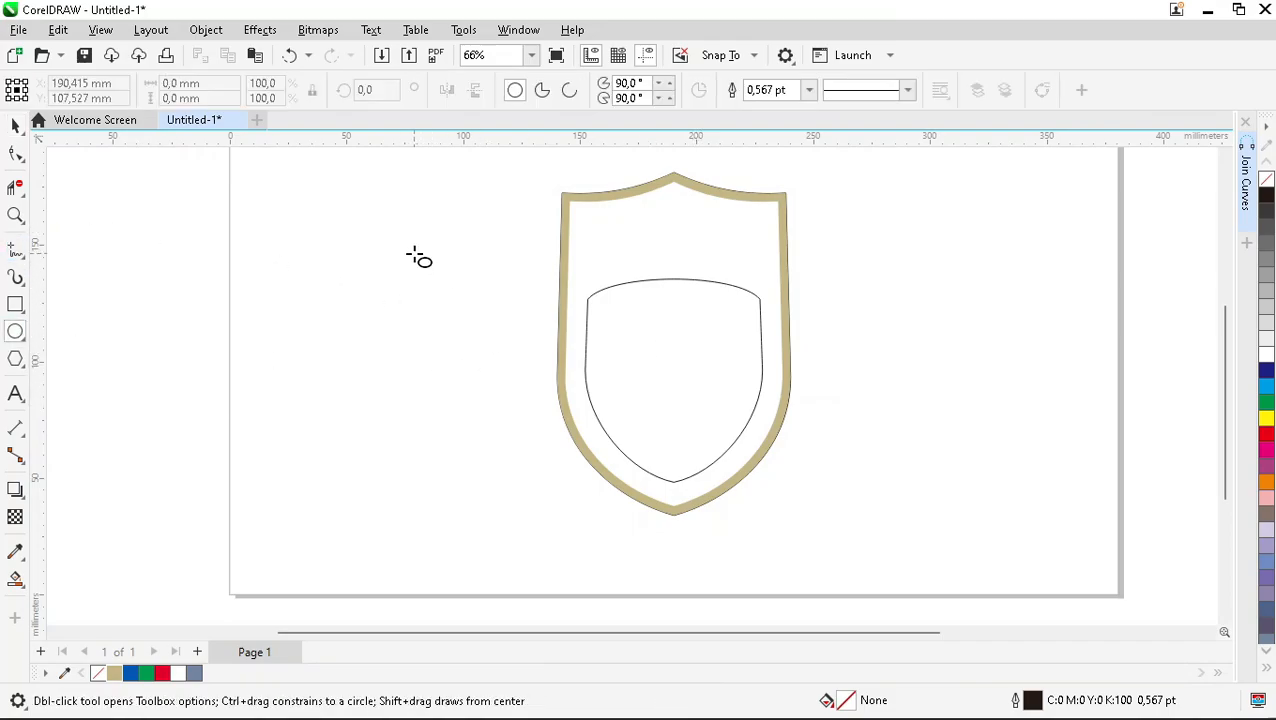
{"action": "left_click_drag", "start_coordinate": [412, 254], "coordinate": [477, 337]}
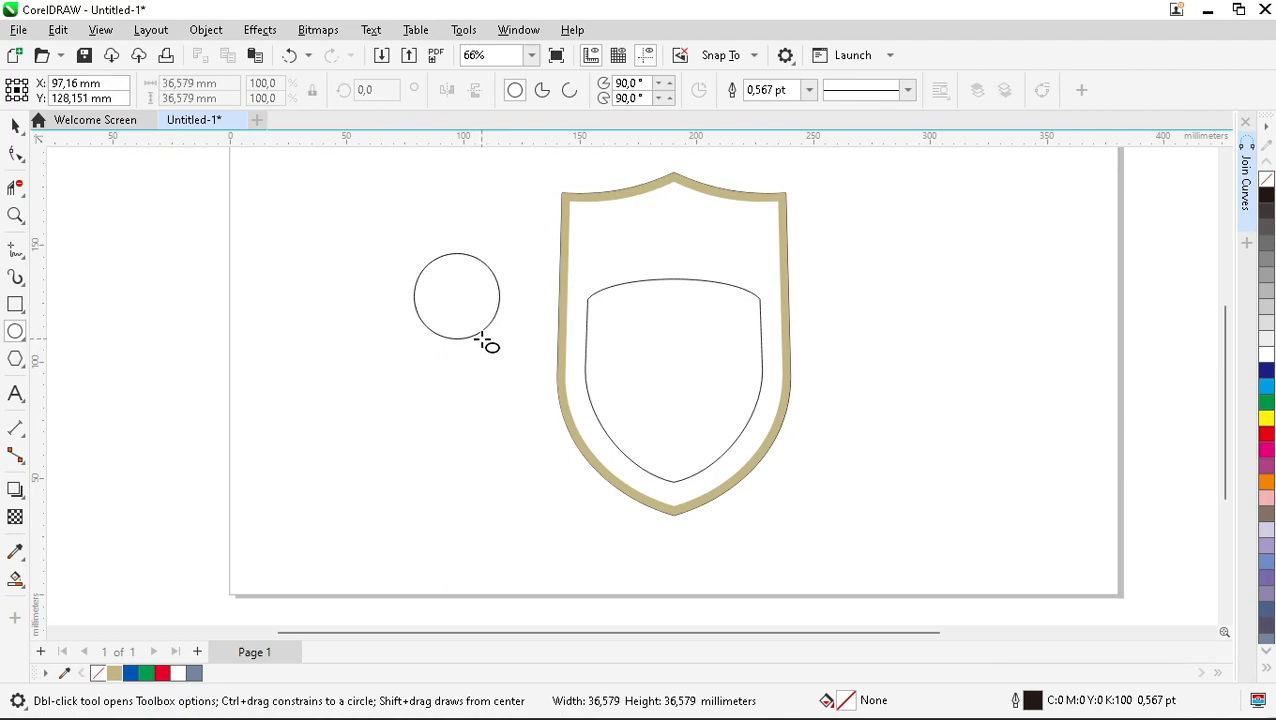
{"action": "left_click_drag", "start_coordinate": [481, 337], "coordinate": [700, 328]}
{"action": "key", "text": "space"}
{"action": "scroll", "coordinate": [674, 326], "scroll_direction": "up", "scroll_amount": 3}
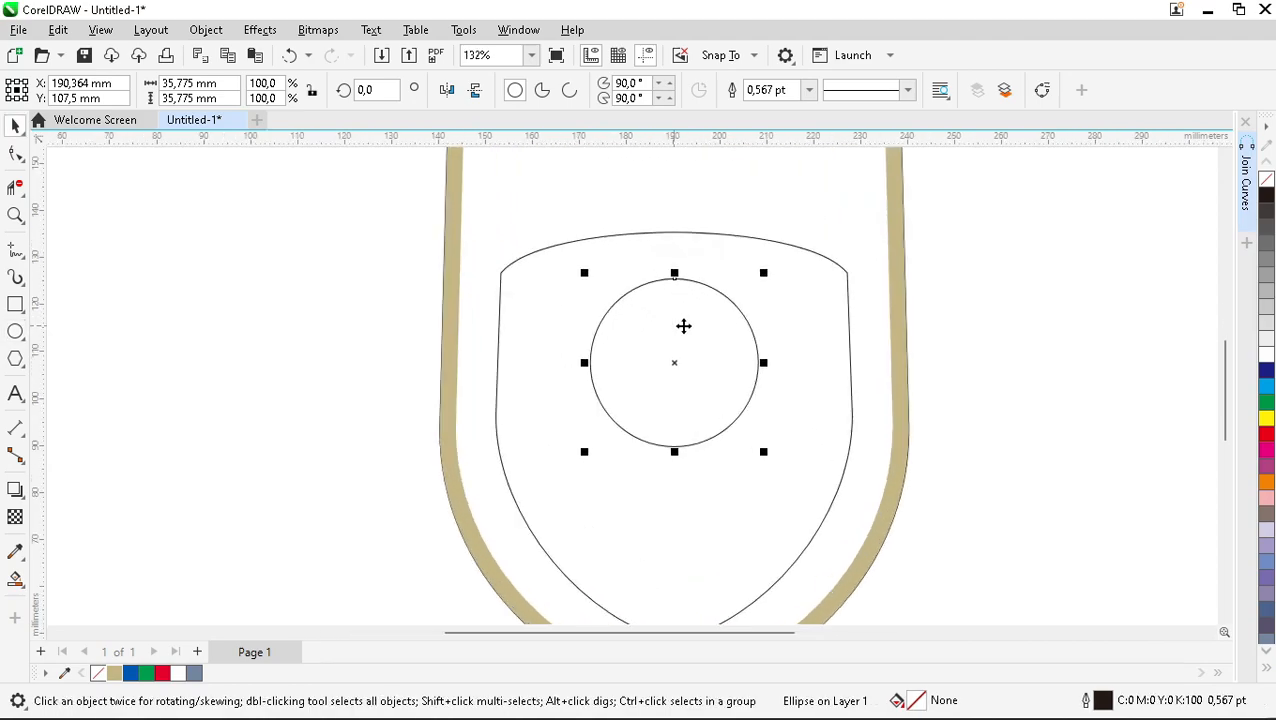
{"action": "left_click_drag", "start_coordinate": [767, 274], "coordinate": [770, 274]}
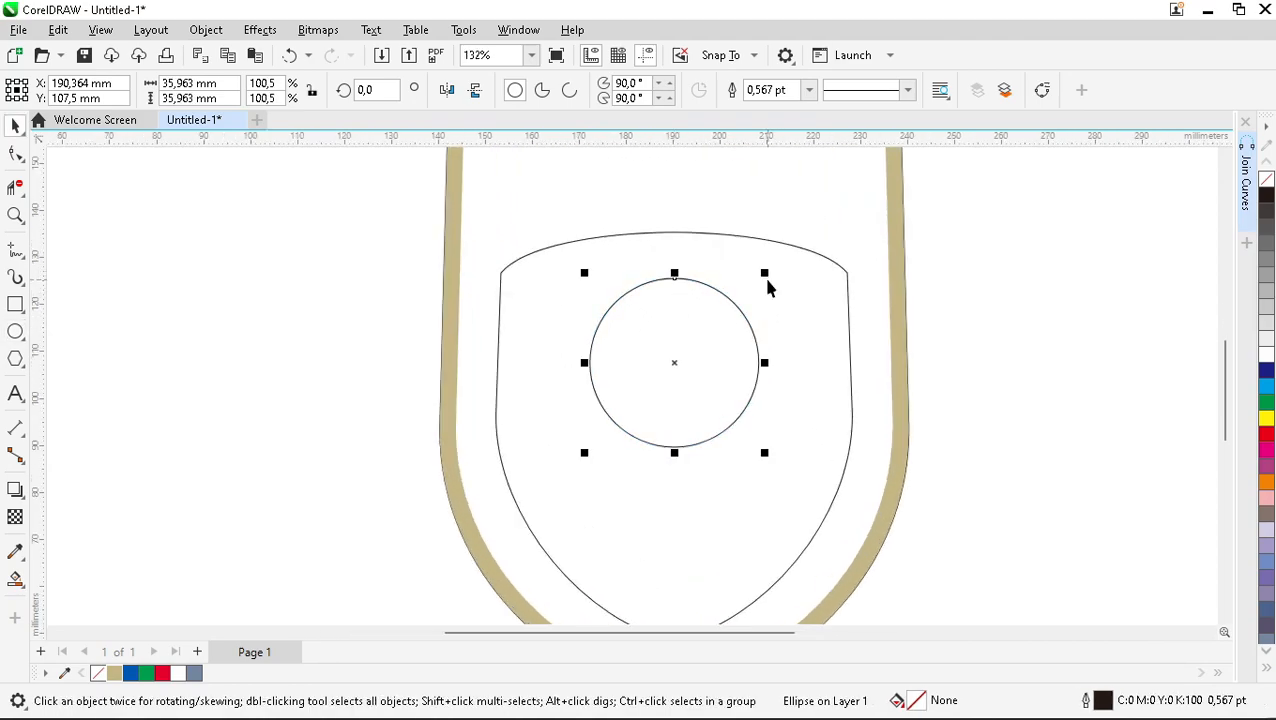
{"action": "left_click_drag", "start_coordinate": [674, 362], "coordinate": [676, 233]}
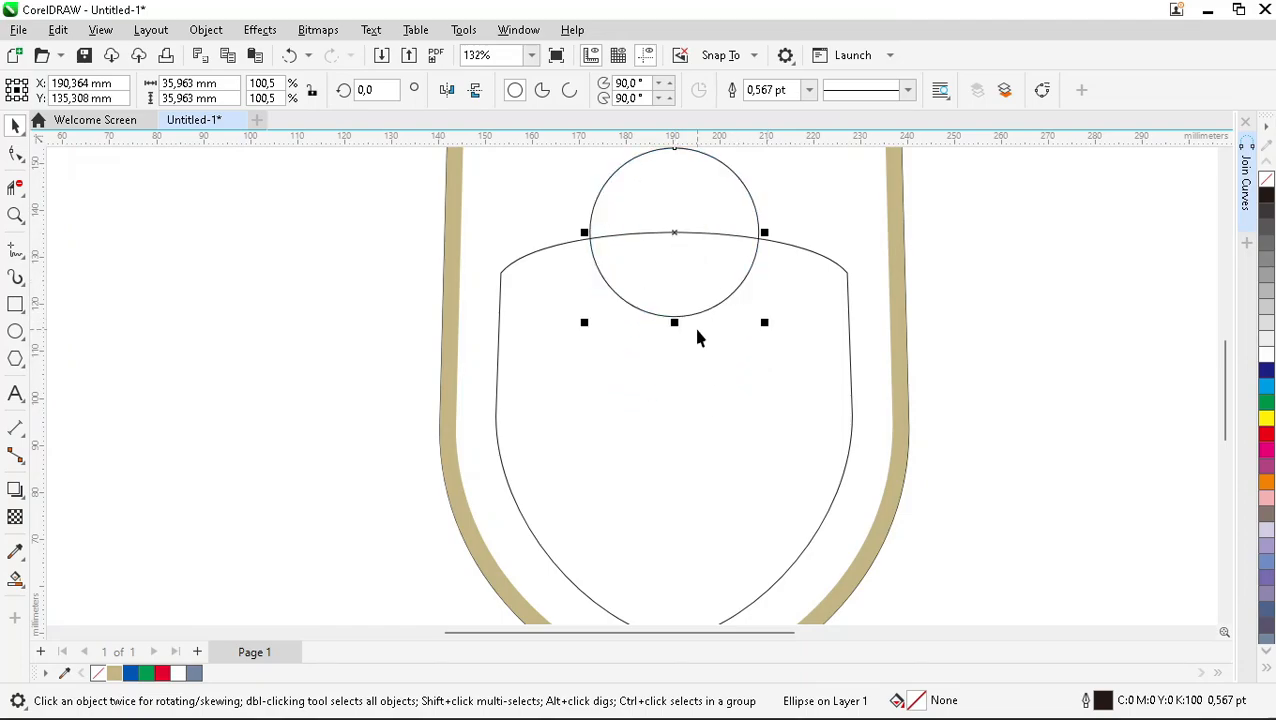
Step: Lower the circle so its centre is level with the inner shield's upper corners and centre it horizontally on the shield
{"action": "scroll", "coordinate": [693, 320], "scroll_direction": "down", "scroll_amount": 3}
{"action": "scroll", "coordinate": [672, 248], "scroll_direction": "up", "scroll_amount": 2}
{"action": "left_click", "coordinate": [928, 314]}
{"action": "left_click", "coordinate": [717, 309]}
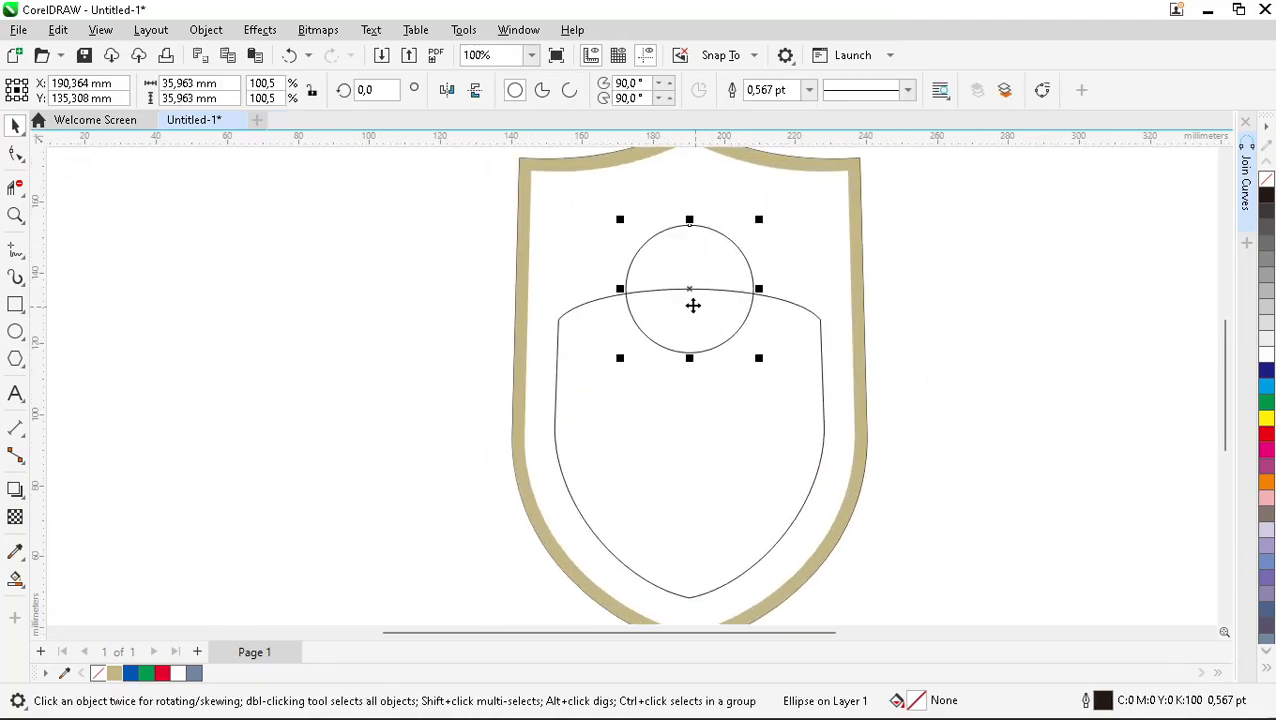
{"action": "left_click_drag", "start_coordinate": [690, 290], "coordinate": [557, 320]}
{"action": "left_click_drag", "start_coordinate": [595, 330], "coordinate": [703, 340]}
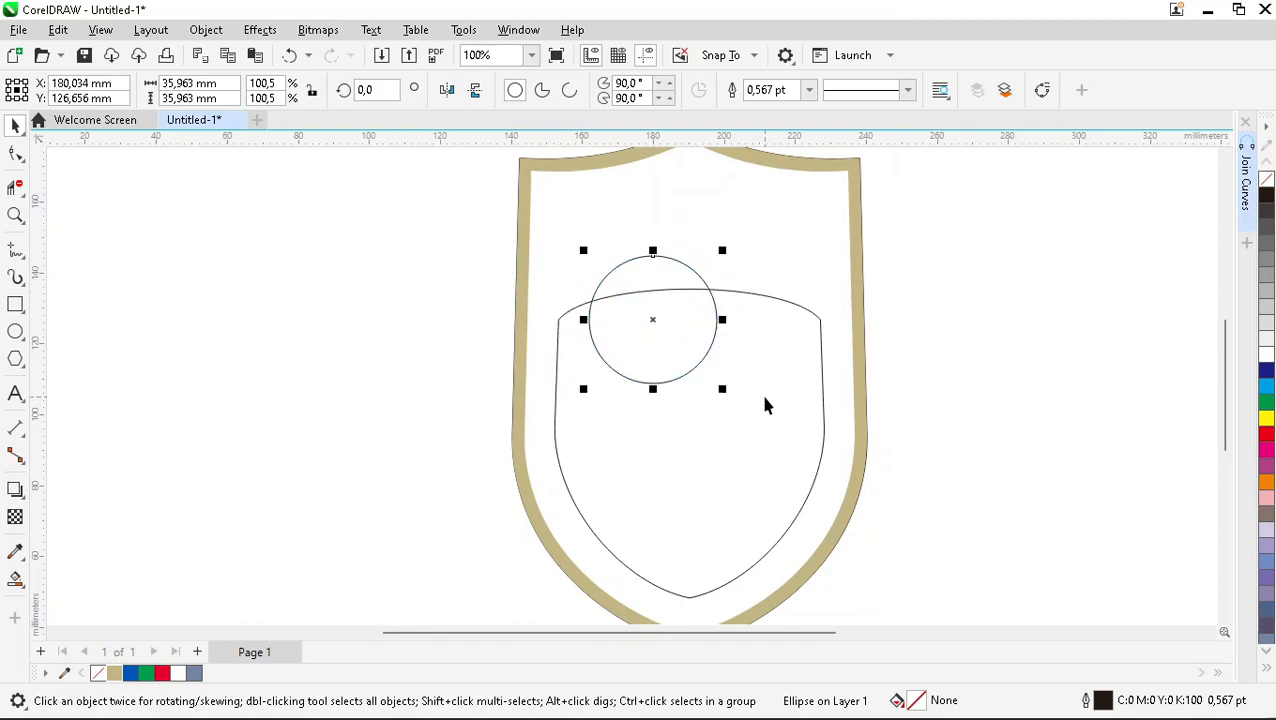
{"action": "key", "text": "ctrl+a"}
{"action": "key", "text": "c"}
{"action": "left_click", "coordinate": [988, 359]}
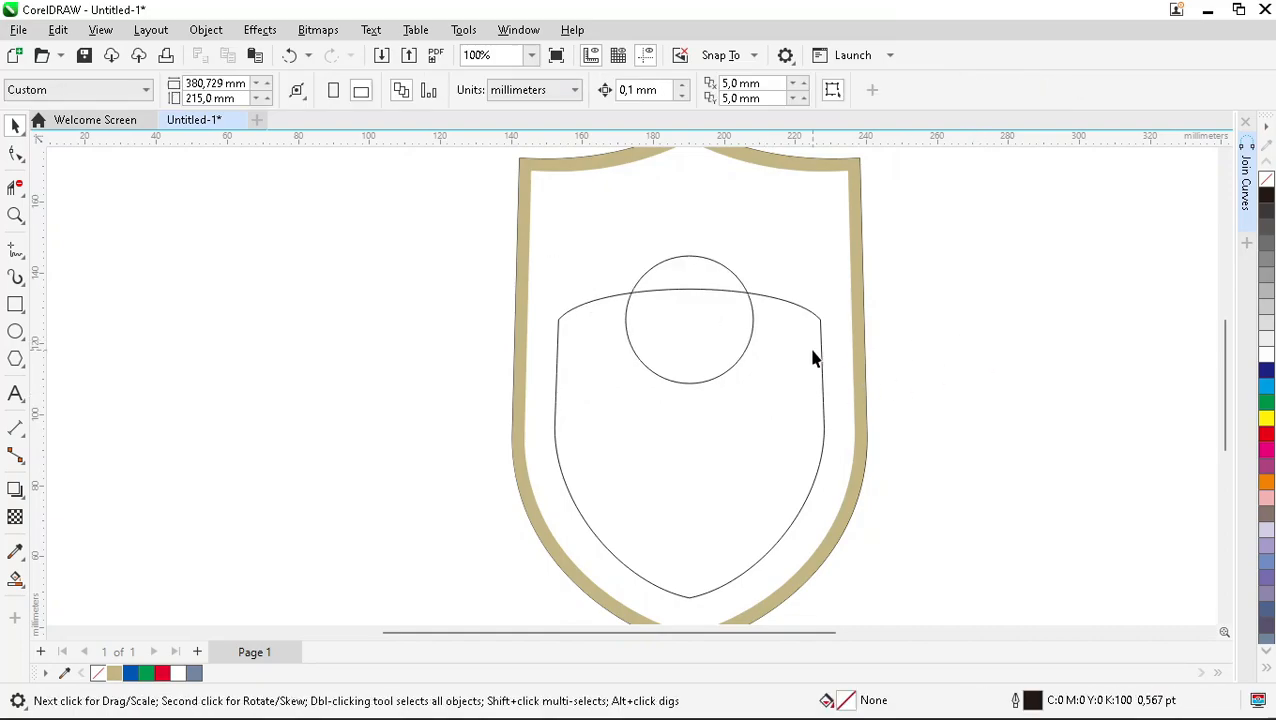
Step: Add a concentric copy about 19 mm in diameter inside the circle and enlarge the original to about 36.6 mm
{"action": "scroll", "coordinate": [812, 358], "scroll_direction": "down", "scroll_amount": 2}
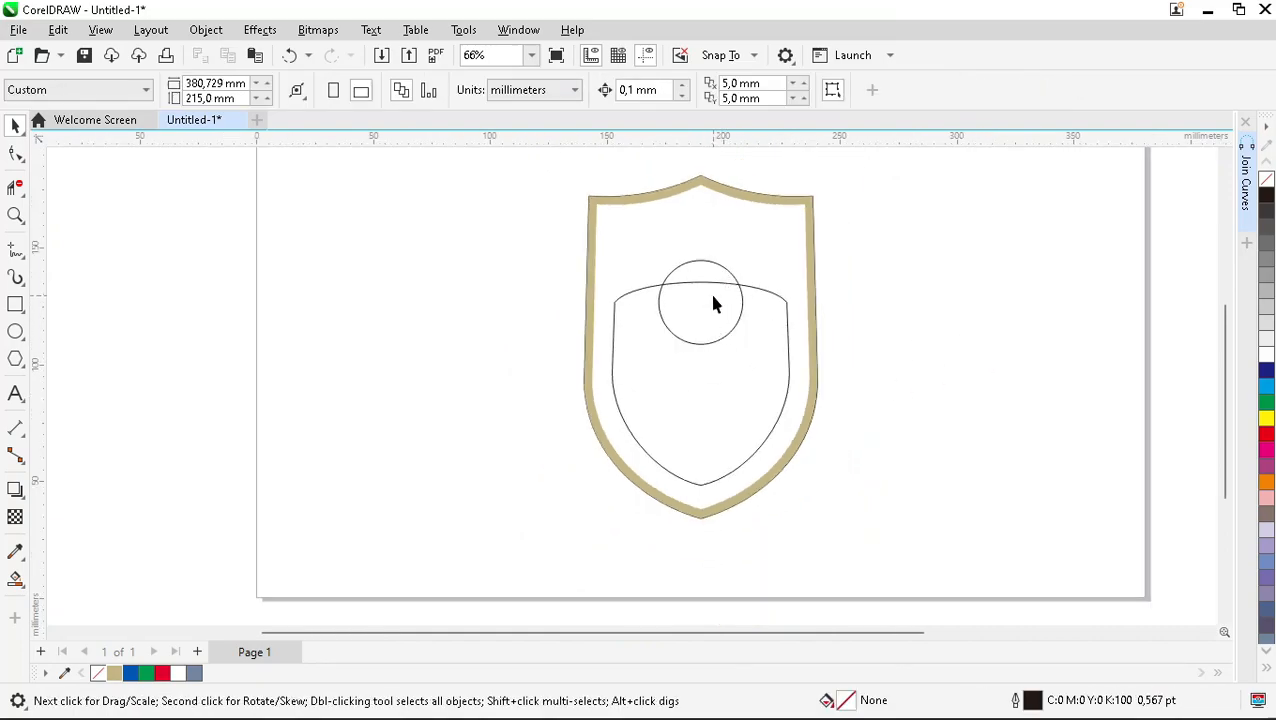
{"action": "scroll", "coordinate": [705, 305], "scroll_direction": "up", "scroll_amount": 4}
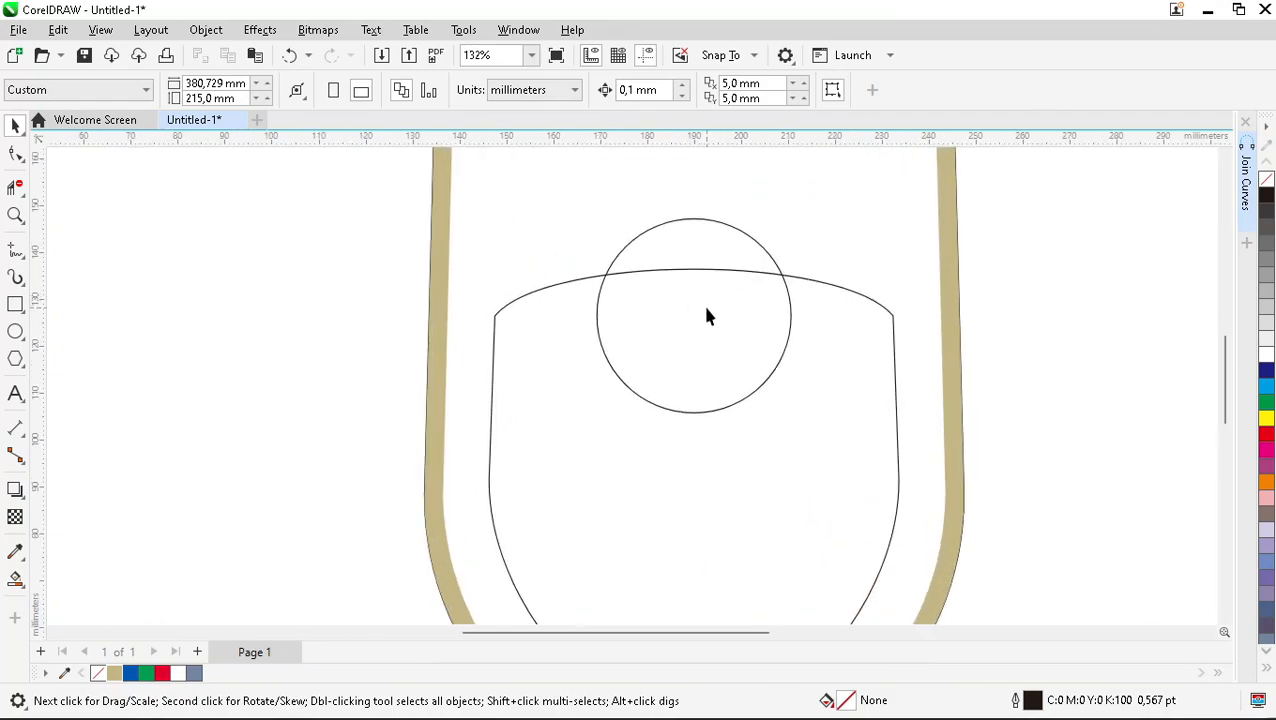
{"action": "left_click", "coordinate": [686, 342]}
{"action": "left_click_drag", "start_coordinate": [810, 200], "coordinate": [760, 246]}
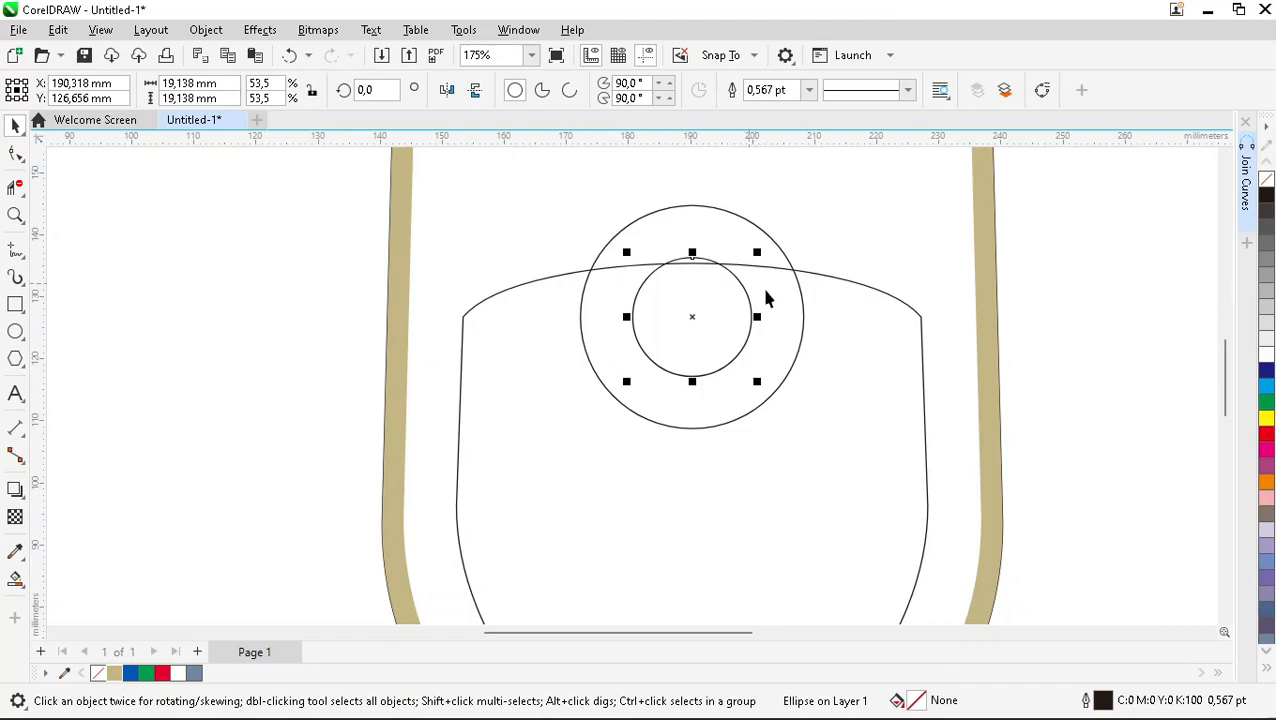
{"action": "left_click", "coordinate": [786, 337]}
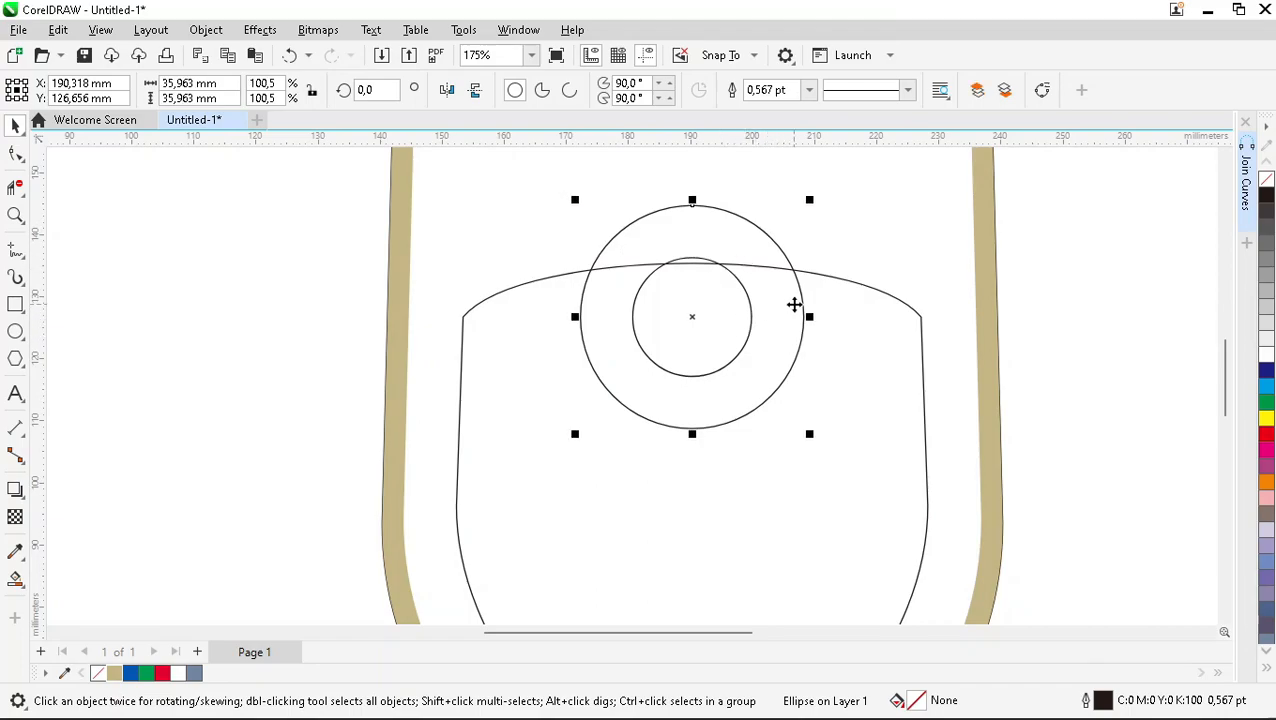
{"action": "left_click_drag", "start_coordinate": [806, 211], "coordinate": [812, 205]}
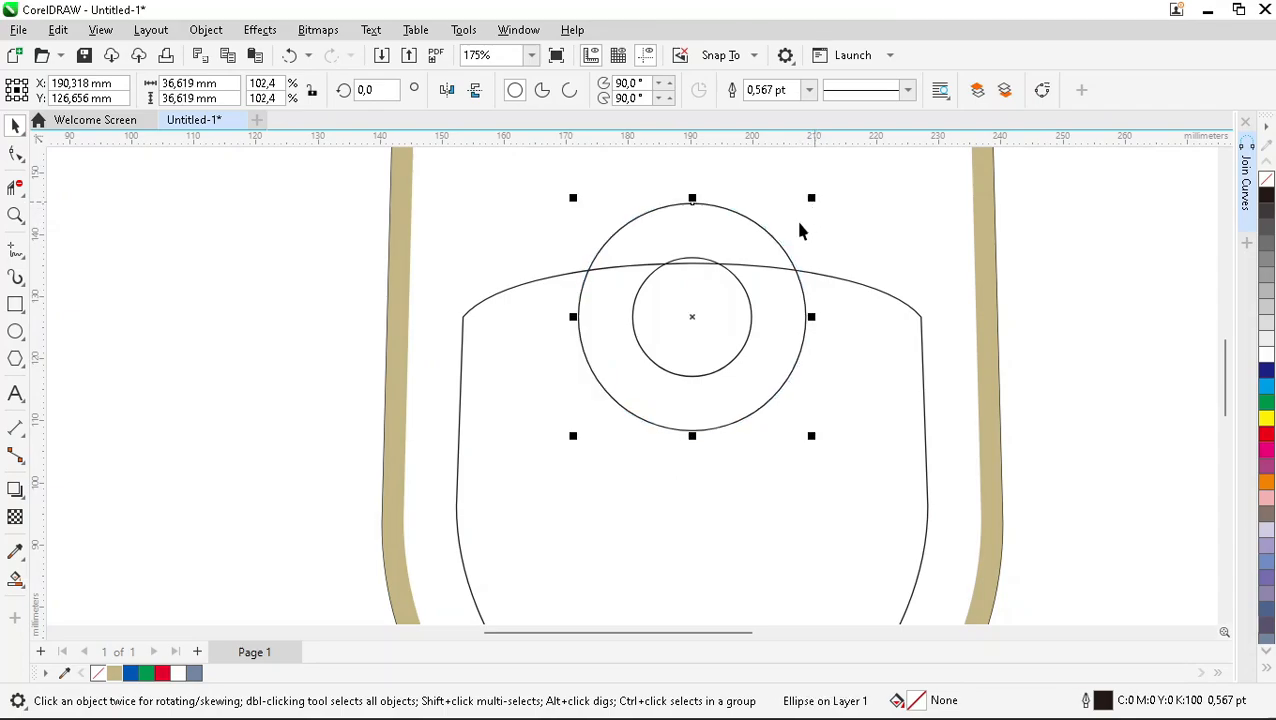
Step: Add a third concentric circle between the two existing ones and size the innermost circle to about 18 mm
{"action": "left_click", "coordinate": [727, 294]}
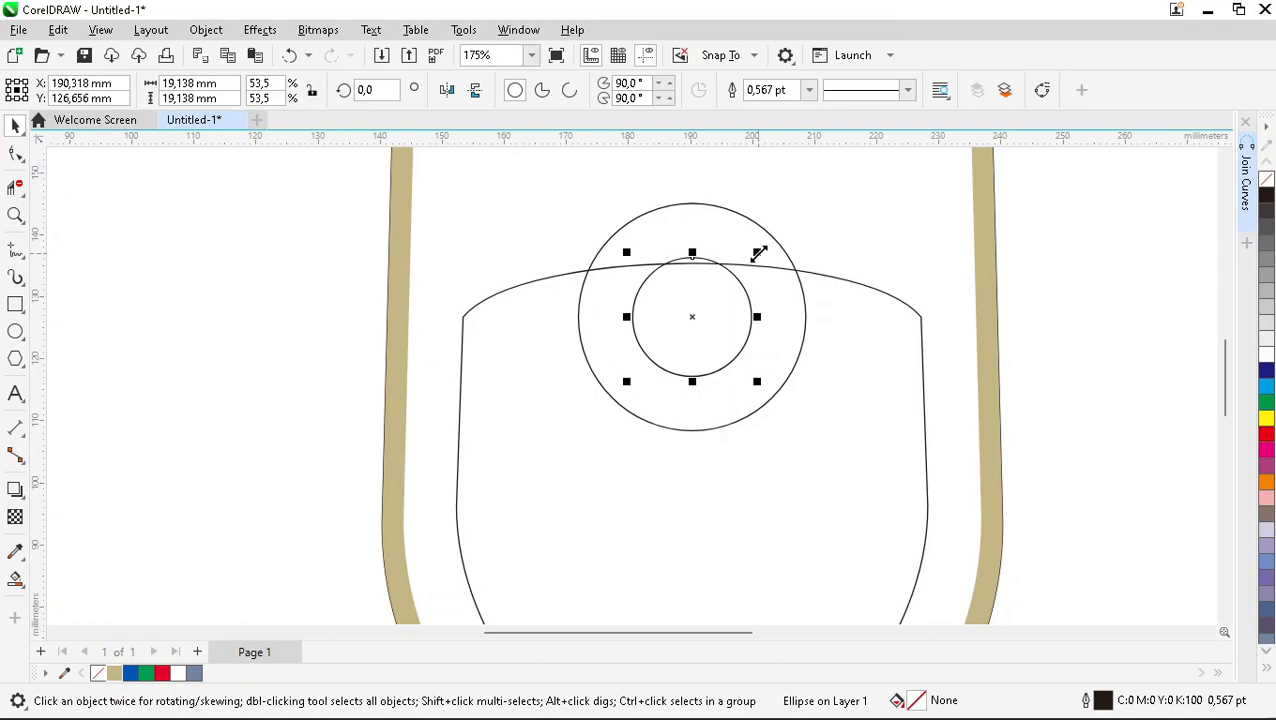
{"action": "left_click_drag", "start_coordinate": [758, 253], "coordinate": [806, 240]}
{"action": "scroll", "coordinate": [693, 282], "scroll_direction": "up", "scroll_amount": 2}
{"action": "scroll", "coordinate": [670, 270], "scroll_direction": "down", "scroll_amount": 10}
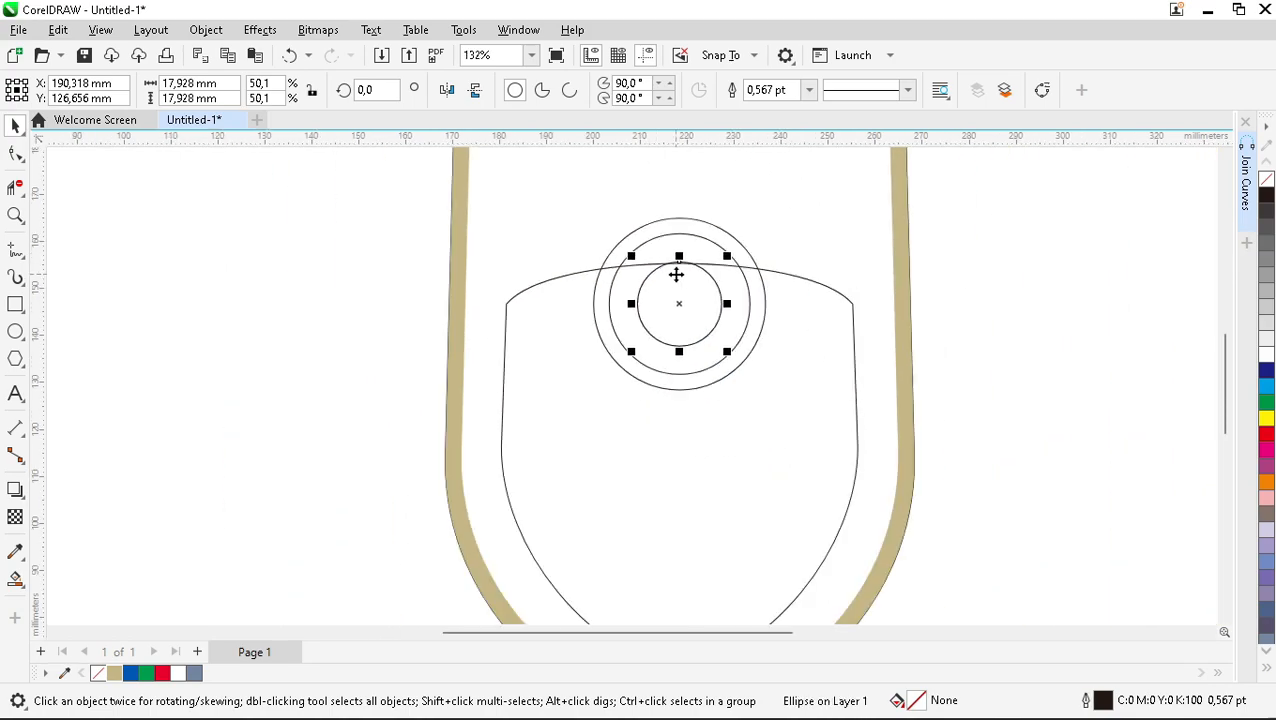
Step: Select the three concentric circles and group them
{"action": "left_click", "coordinate": [404, 238]}
{"action": "left_click_drag", "start_coordinate": [812, 414], "coordinate": [824, 421]}
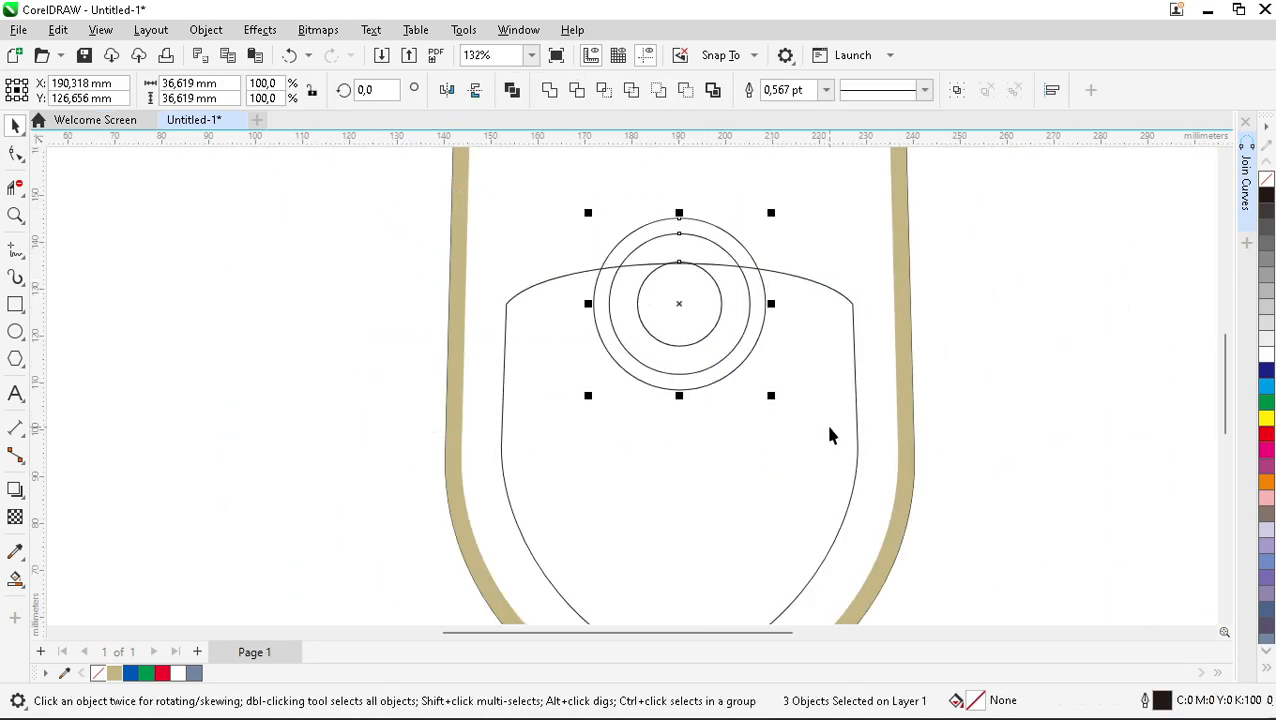
{"action": "left_click", "coordinate": [995, 286]}
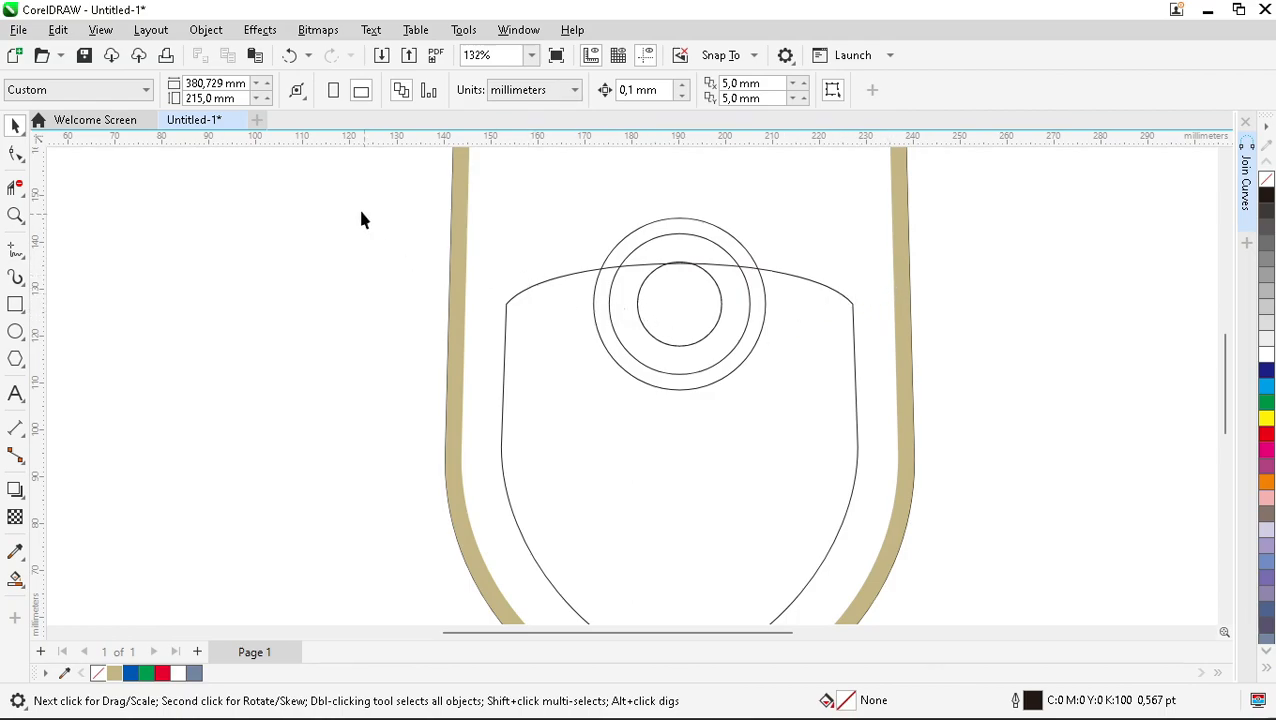
{"action": "left_click_drag", "start_coordinate": [897, 456], "coordinate": [897, 456]}
{"action": "key", "text": "ctrl+g"}
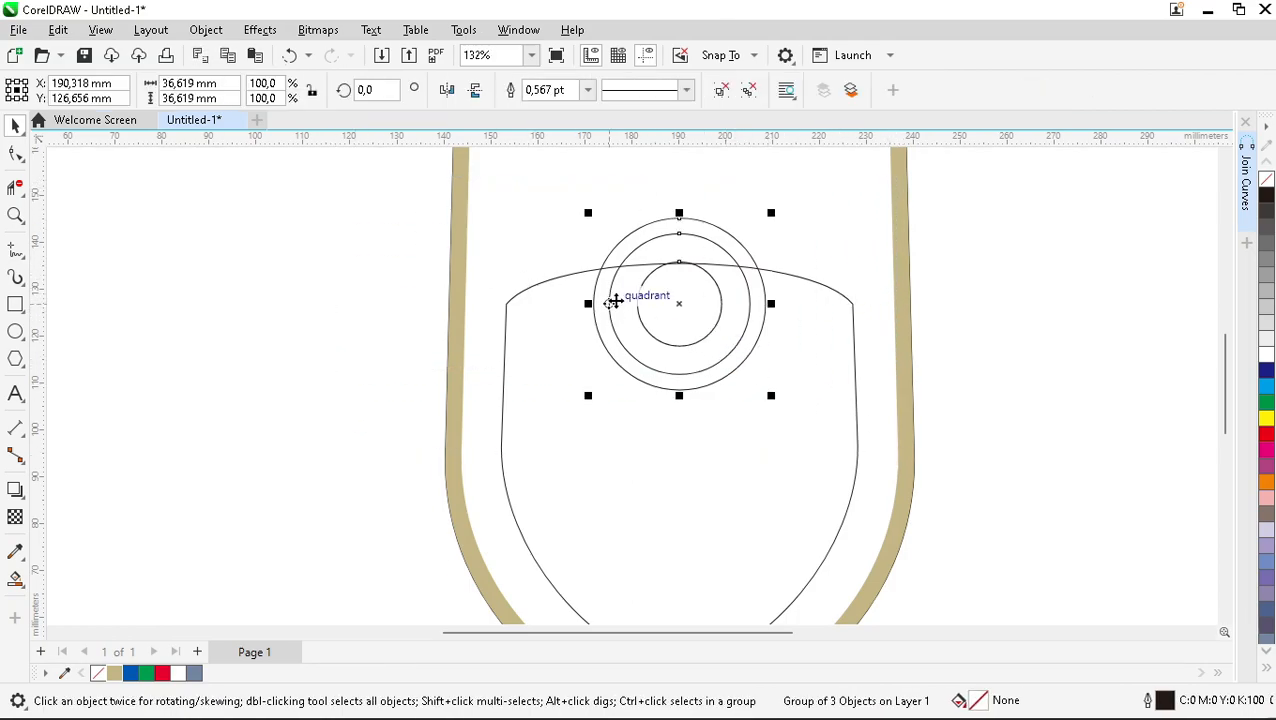
Step: Move the circle group slightly higher over the inner shield's top edge and centre it horizontally on the shield
{"action": "left_click_drag", "start_coordinate": [611, 310], "coordinate": [541, 285]}
{"action": "left_click", "coordinate": [740, 356], "text": "shift"}
{"action": "key", "text": "c"}
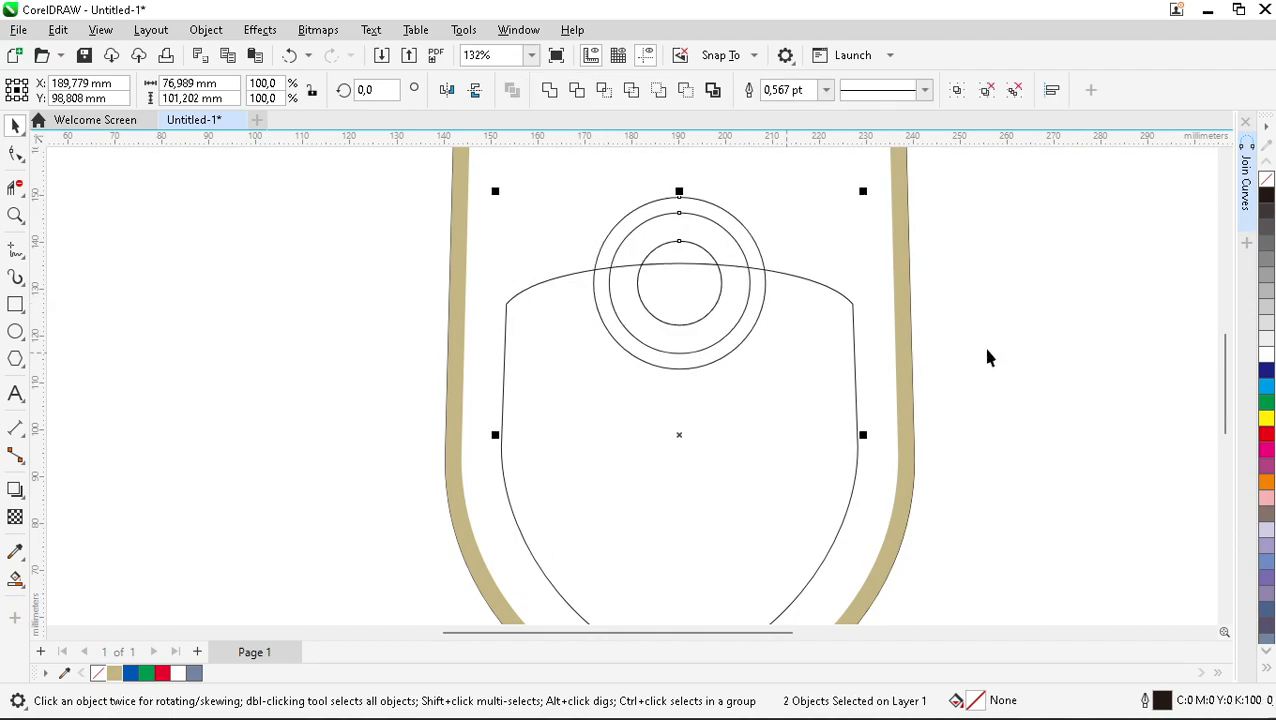
{"action": "left_click", "coordinate": [966, 343]}
Step: Snap the circle group's centre level with the inner shield's upper corners and realign it horizontally with the shield's centre
{"action": "scroll", "coordinate": [743, 345], "scroll_direction": "down", "scroll_amount": 3}
{"action": "scroll", "coordinate": [698, 350], "scroll_direction": "up", "scroll_amount": 2}
{"action": "scroll", "coordinate": [726, 413], "scroll_direction": "down", "scroll_amount": 2}
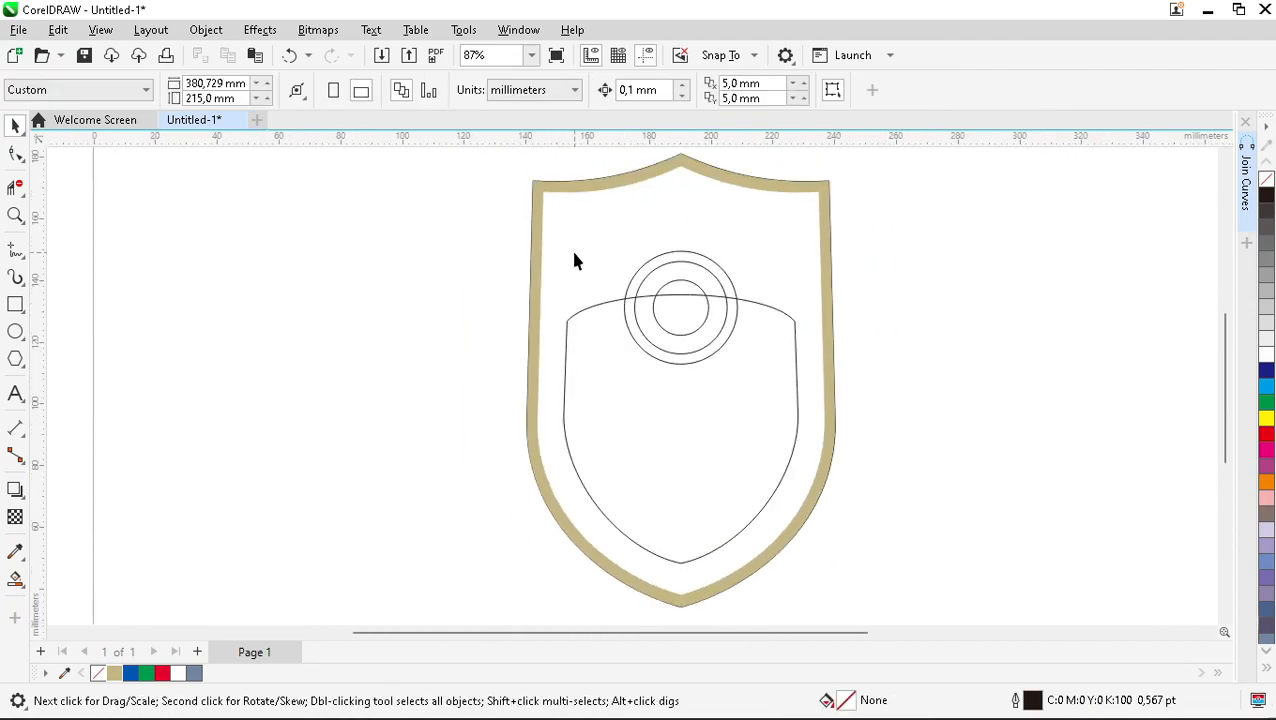
{"action": "scroll", "coordinate": [687, 310], "scroll_direction": "up", "scroll_amount": 4}
{"action": "left_click", "coordinate": [672, 313]}
{"action": "left_click_drag", "start_coordinate": [672, 313], "coordinate": [408, 339]}
{"action": "left_click", "coordinate": [623, 419], "text": "shift"}
{"action": "key", "text": "c"}
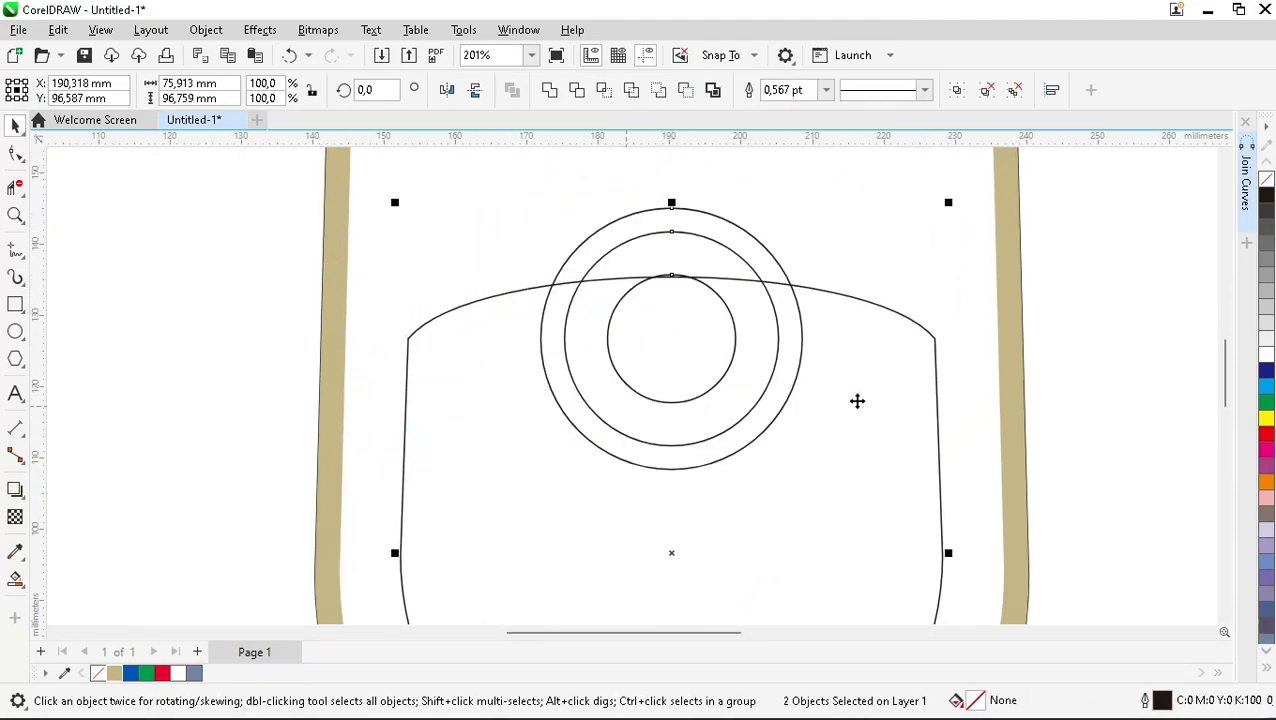
{"action": "left_click", "coordinate": [1129, 360]}
Step: Draw a rectangle about 21.7 × 73.2 mm from the smallest circle's lower edge to just past the inner shield's bottom point
{"action": "scroll", "coordinate": [628, 361], "scroll_direction": "down", "scroll_amount": 3}
{"action": "scroll", "coordinate": [607, 405], "scroll_direction": "down", "scroll_amount": 2}
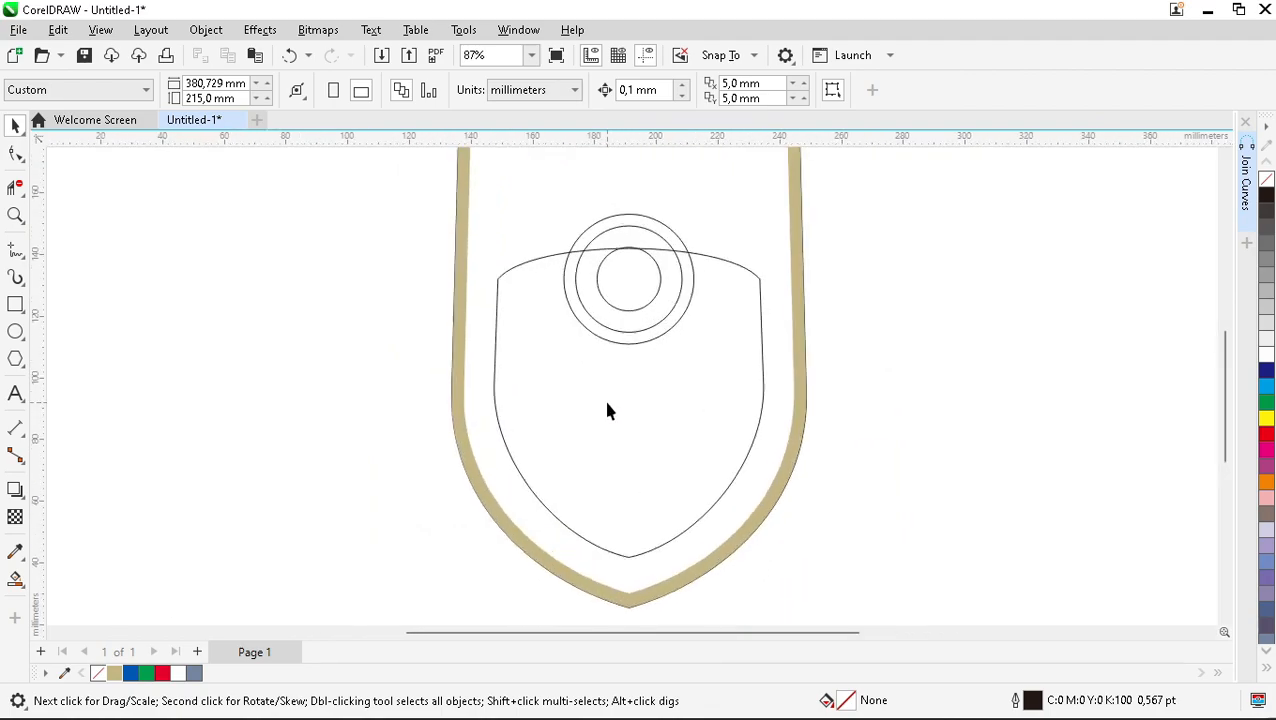
{"action": "key", "text": "F6"}
{"action": "left_click_drag", "start_coordinate": [597, 312], "coordinate": [674, 571]}
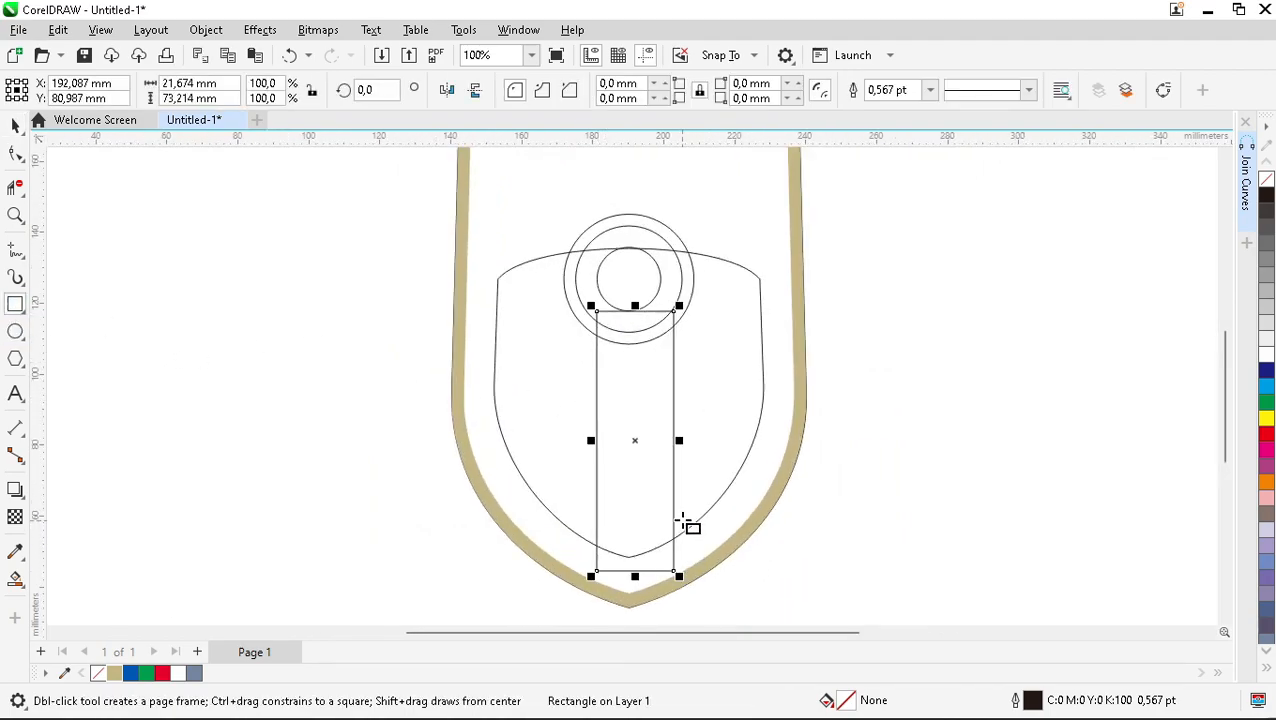
{"action": "key", "text": "space"}
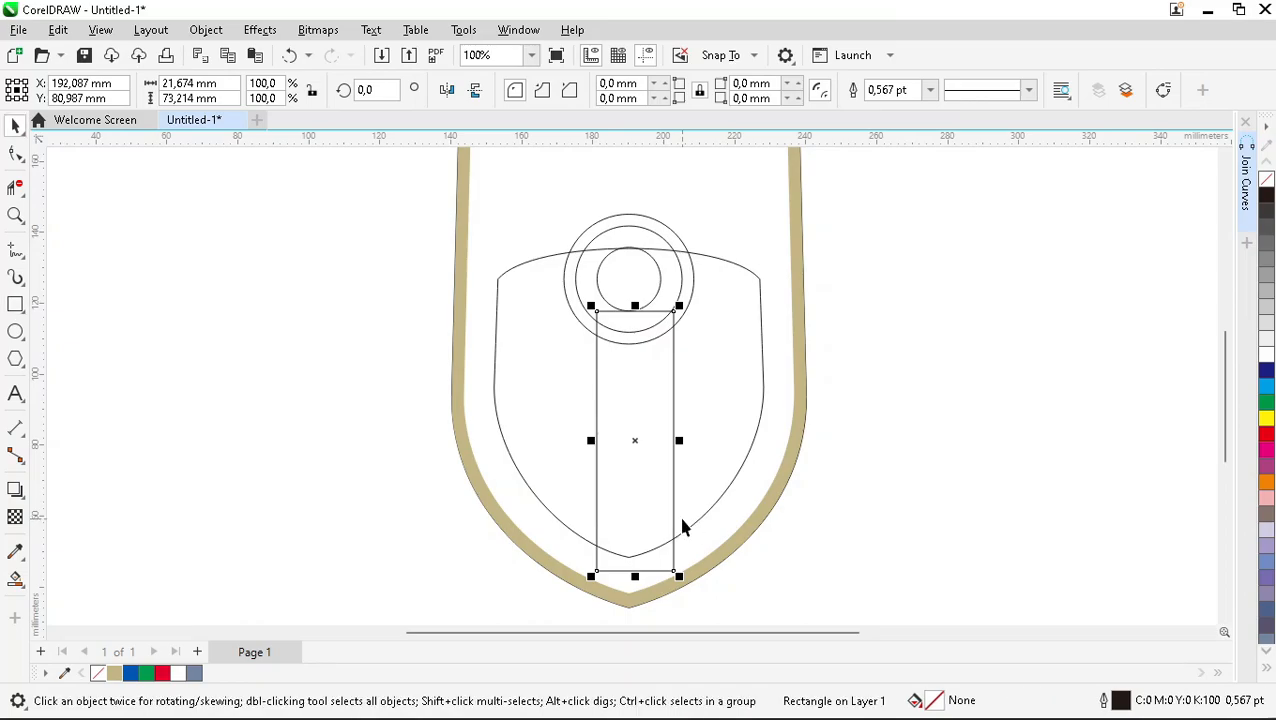
Step: Centre the rectangle horizontally on the inner shield
{"action": "left_click", "coordinate": [546, 430]}
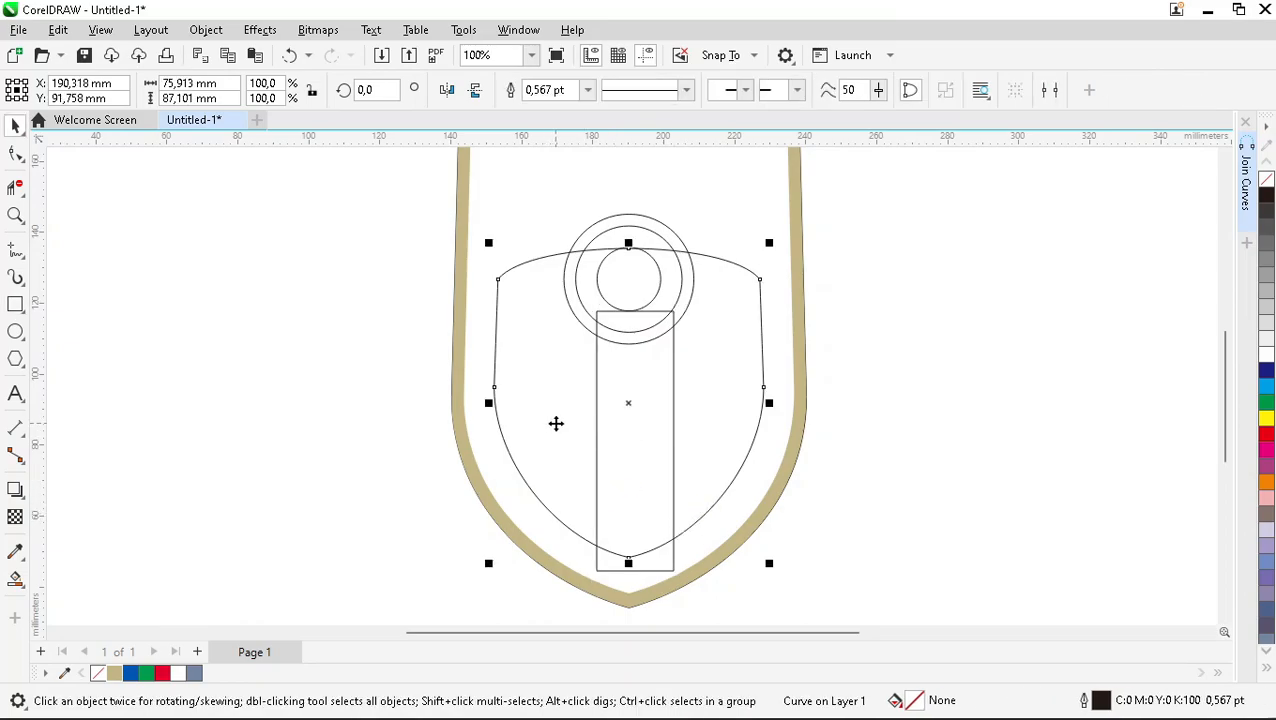
{"action": "left_click", "coordinate": [657, 425]}
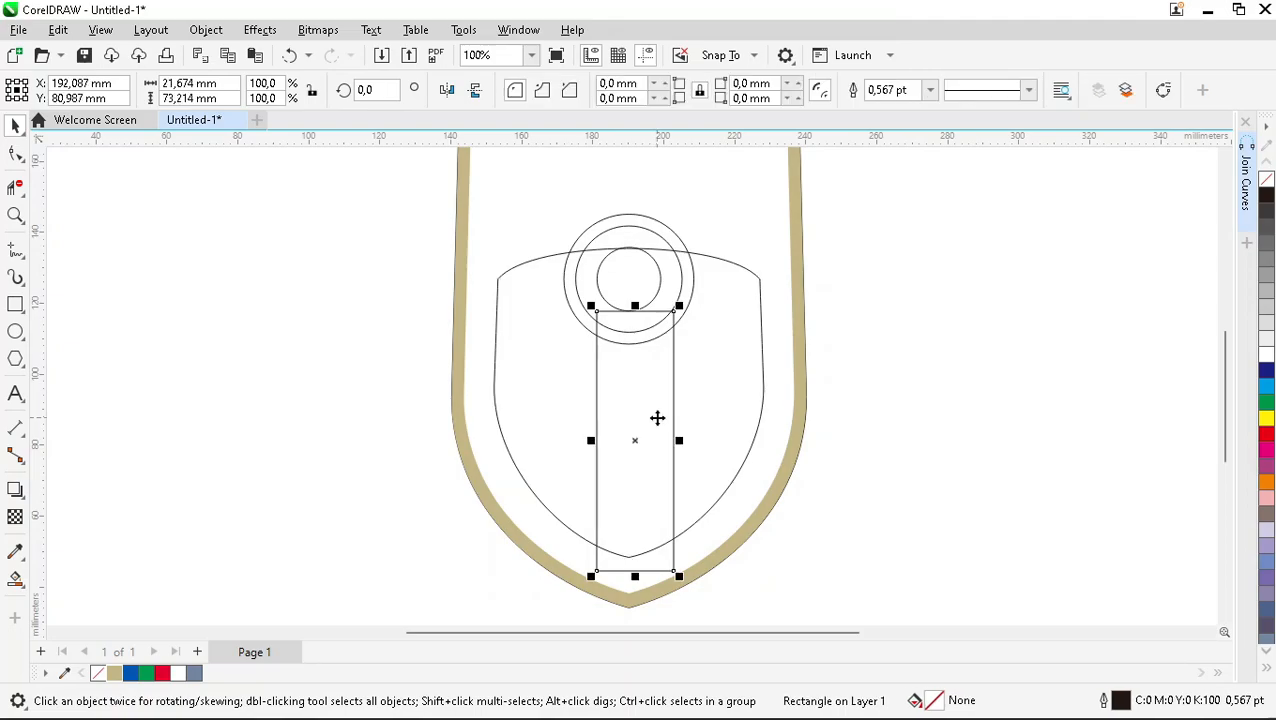
{"action": "left_click", "coordinate": [703, 430], "text": "shift"}
{"action": "key", "text": "c"}
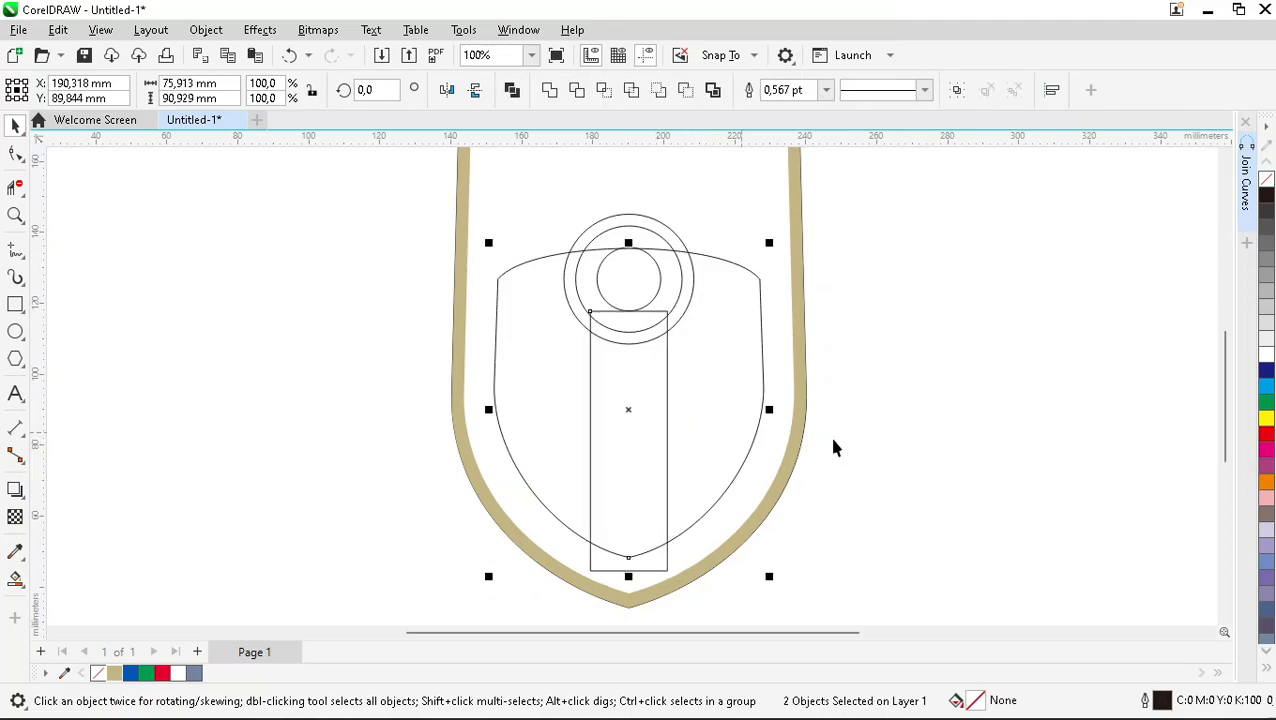
{"action": "key", "text": "Escape"}
Step: Widen the rectangle evenly from its centre to about 27.2 mm
{"action": "left_click", "coordinate": [675, 443]}
{"action": "left_click_drag", "start_coordinate": [679, 442], "coordinate": [712, 464]}
{"action": "scroll", "coordinate": [624, 409], "scroll_direction": "up", "scroll_amount": 2}
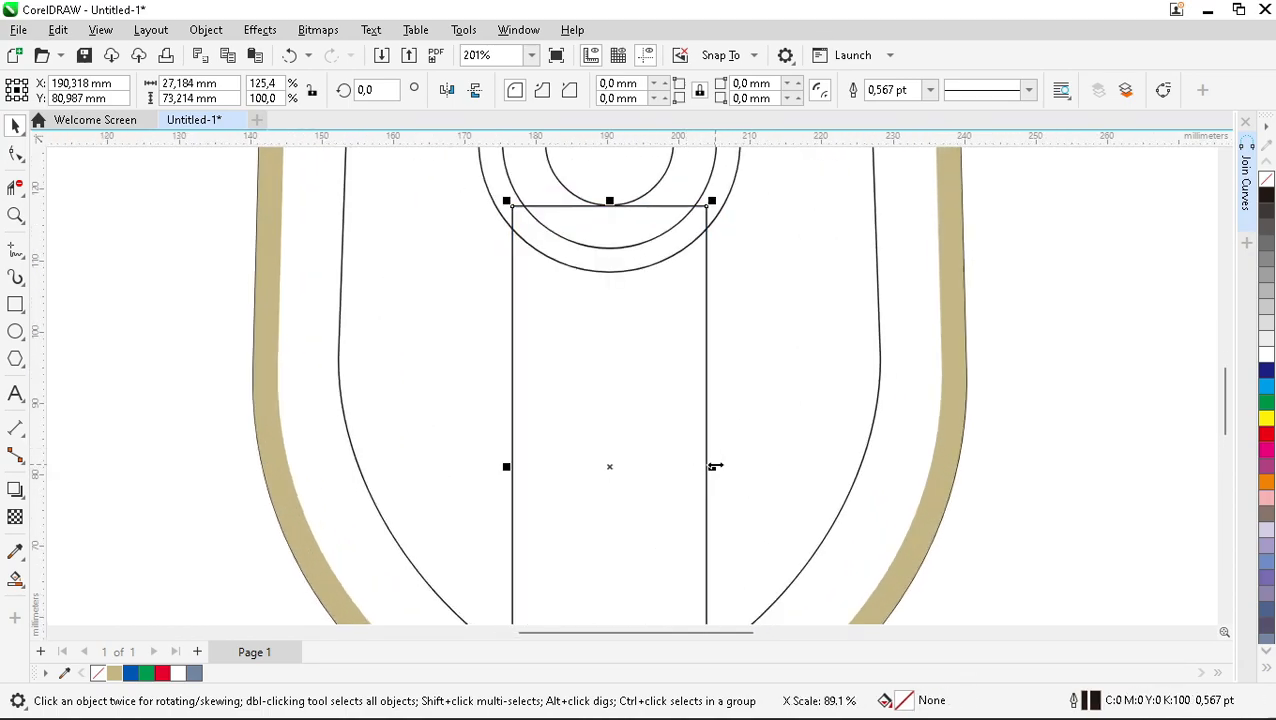
{"action": "scroll", "coordinate": [611, 337], "scroll_direction": "down", "scroll_amount": 2}
{"action": "scroll", "coordinate": [618, 341], "scroll_direction": "up", "scroll_amount": 1}
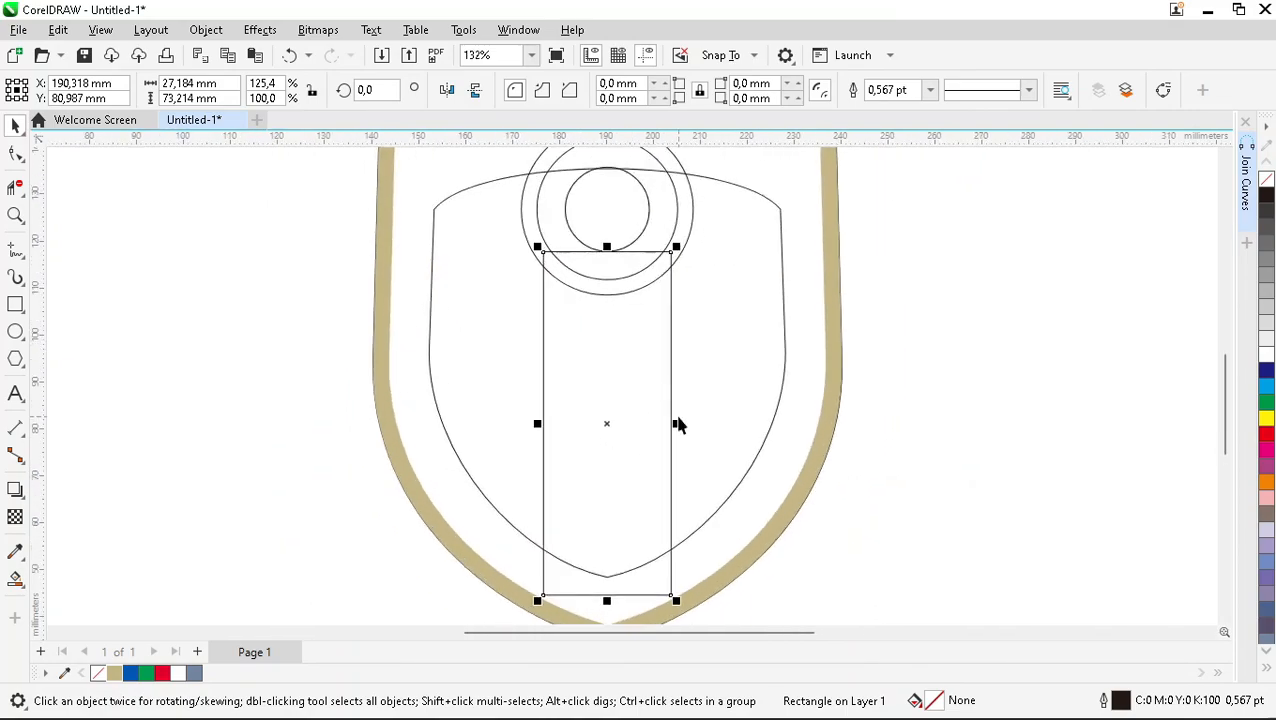
Step: Reduce the rectangle's width to about 26.6 mm and centre it horizontally on the inner shield again
{"action": "left_click_drag", "start_coordinate": [678, 424], "coordinate": [708, 437]}
{"action": "scroll", "coordinate": [641, 421], "scroll_direction": "up", "scroll_amount": 3}
{"action": "scroll", "coordinate": [668, 424], "scroll_direction": "up", "scroll_amount": 2}
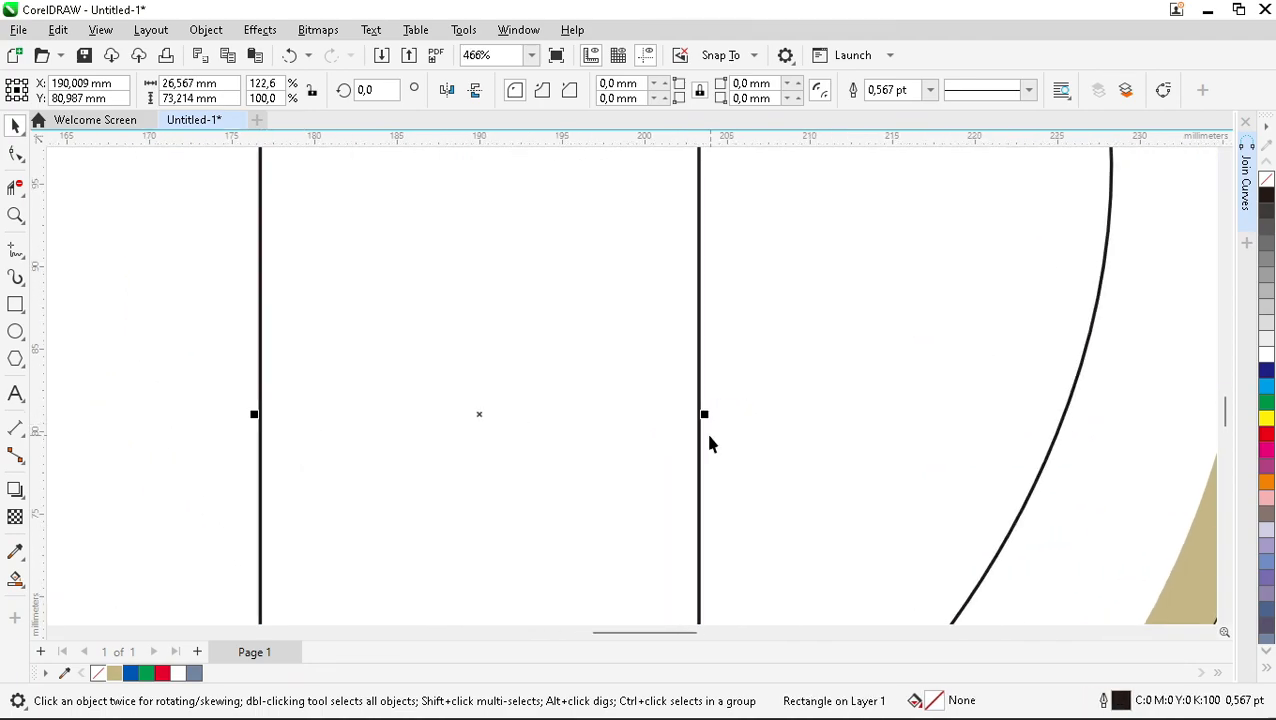
{"action": "left_click", "coordinate": [759, 427], "text": "shift"}
{"action": "scroll", "coordinate": [740, 428], "scroll_direction": "down", "scroll_amount": 4}
{"action": "left_click", "coordinate": [990, 482]}
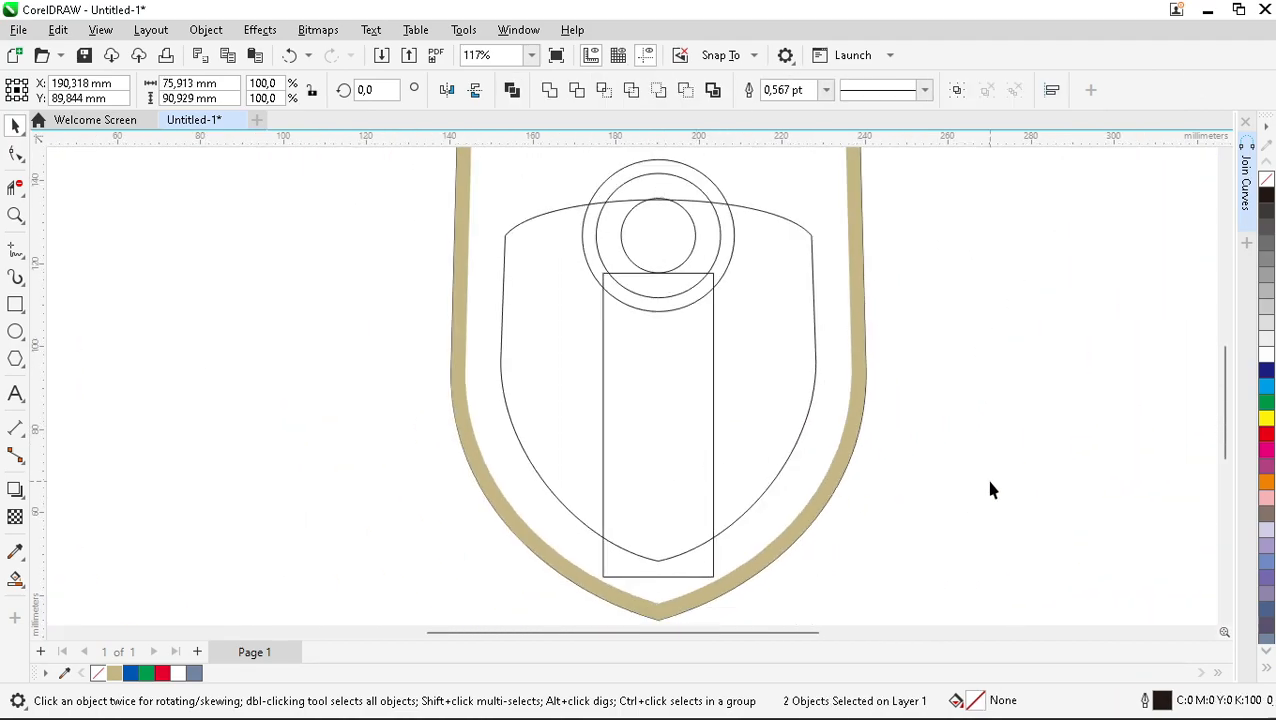
Step: Smart Fill the three inner shield sections around the vertical band below the circles, and delete the guide rectangle
{"action": "left_click", "coordinate": [15, 579]}
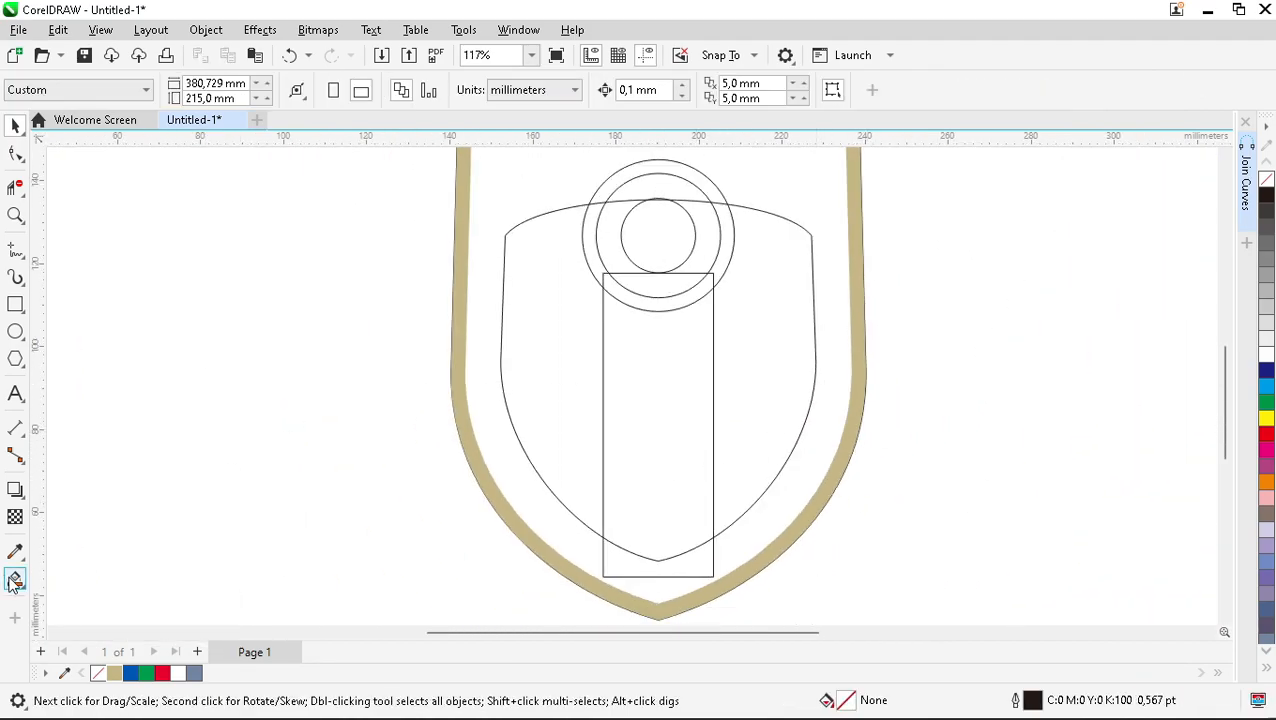
{"action": "left_click", "coordinate": [561, 378]}
{"action": "left_click", "coordinate": [666, 398]}
{"action": "left_click", "coordinate": [765, 384]}
{"action": "key", "text": "space"}
{"action": "left_click", "coordinate": [691, 557]}
{"action": "key", "text": "Delete"}
Step: Colour the inner shield's left section green, the middle section white and the right section red
{"action": "left_click", "coordinate": [558, 396]}
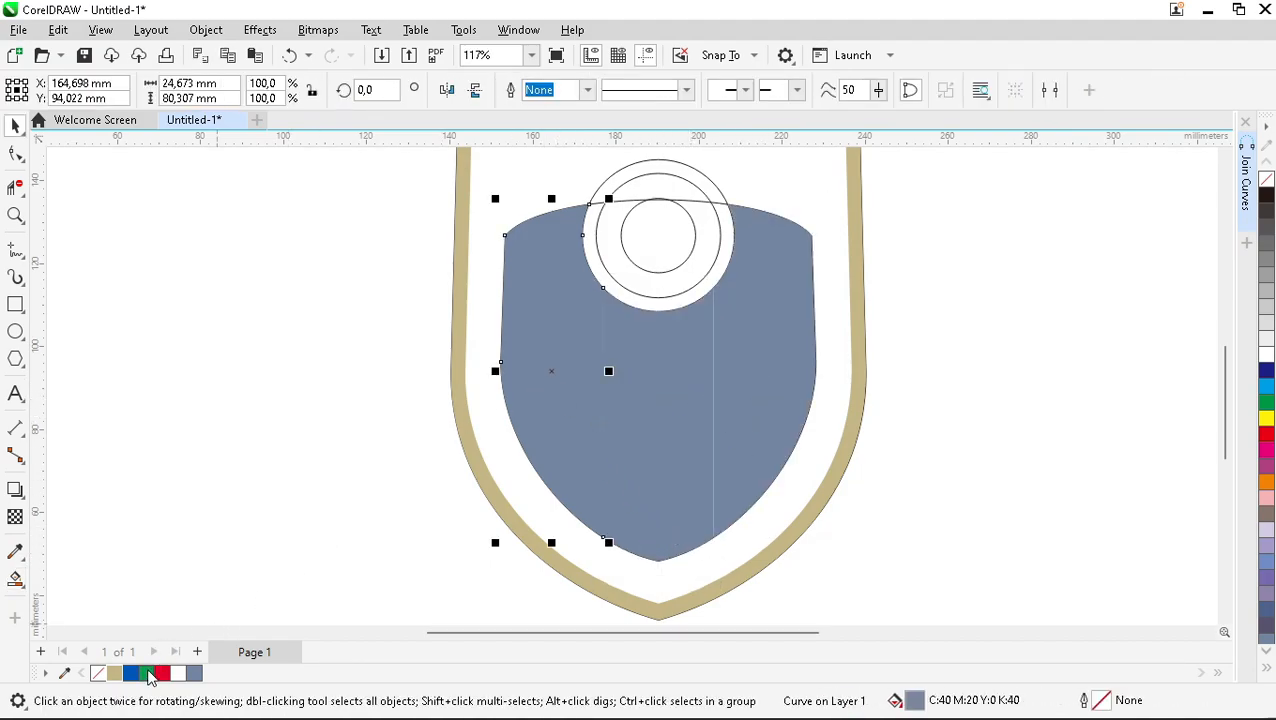
{"action": "left_click", "coordinate": [147, 672]}
{"action": "left_click", "coordinate": [585, 521]}
{"action": "left_click", "coordinate": [176, 671]}
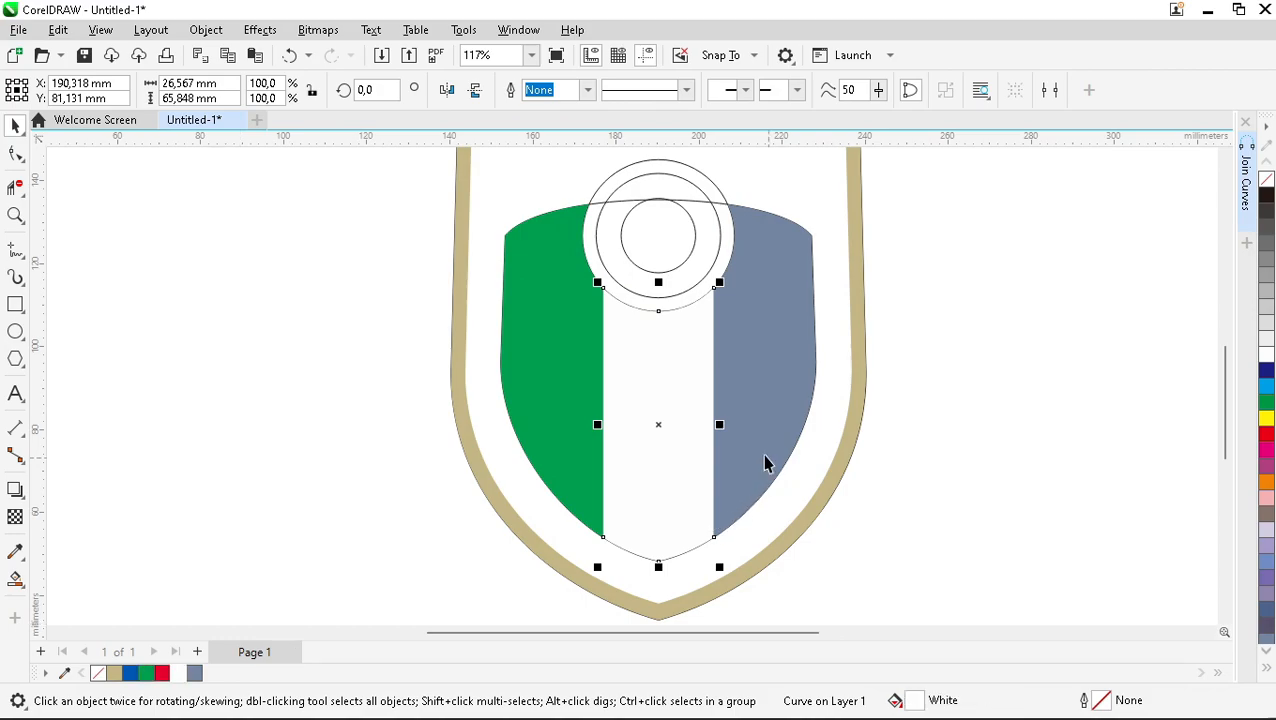
{"action": "left_click", "coordinate": [763, 458]}
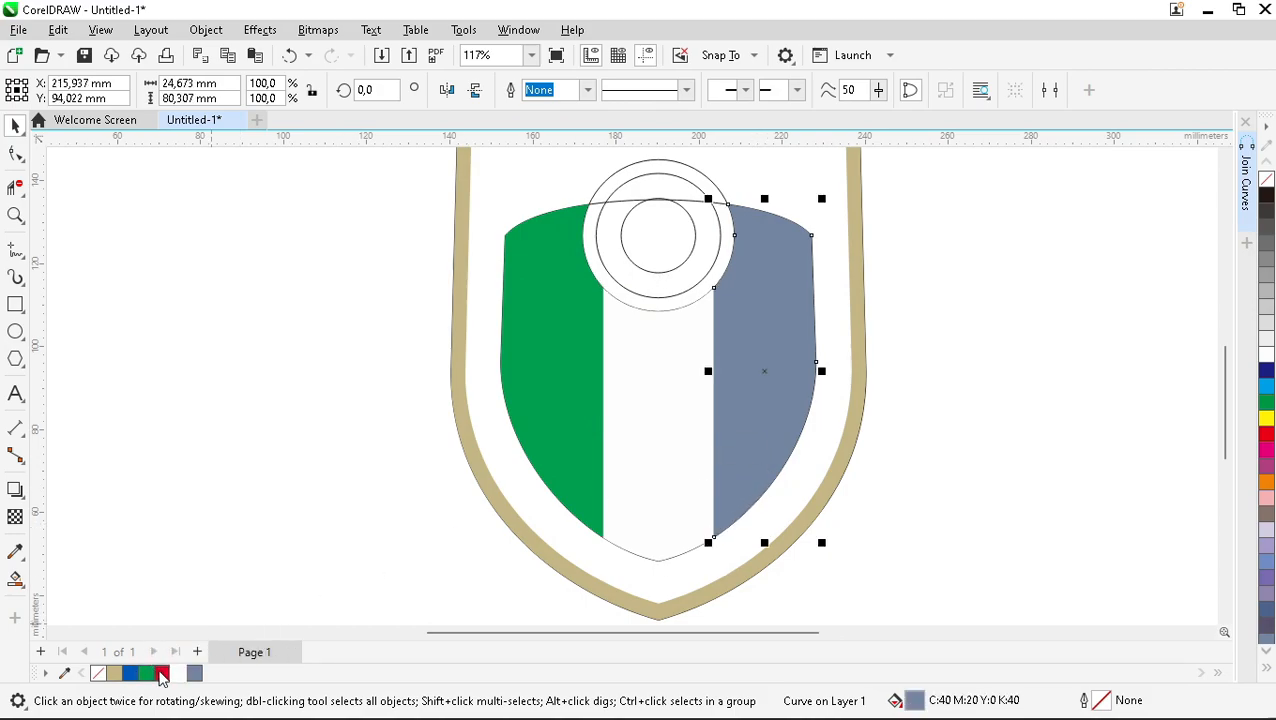
{"action": "left_click", "coordinate": [162, 672]}
Step: Fill the large shield area inside the tan border with blue
{"action": "left_click", "coordinate": [474, 408]}
{"action": "left_click", "coordinate": [130, 672]}
{"action": "key", "text": "Escape"}
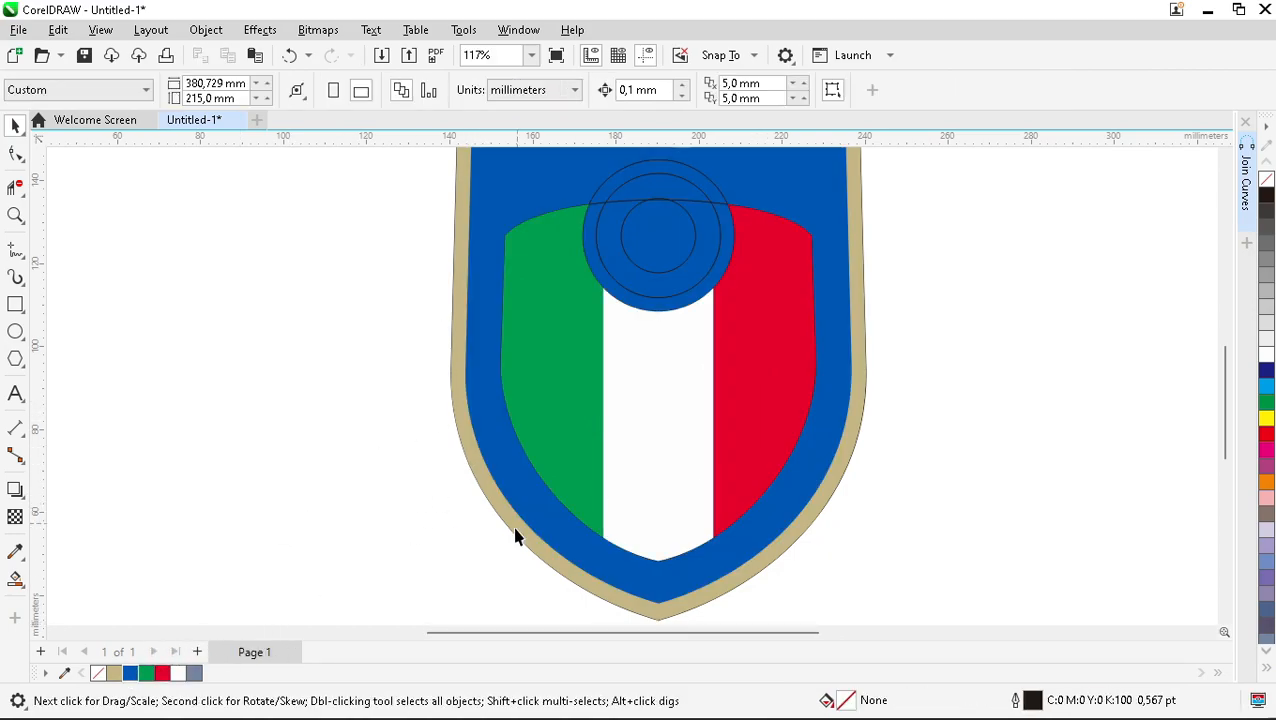
{"action": "scroll", "coordinate": [514, 510], "scroll_direction": "down", "scroll_amount": 2}
{"action": "scroll", "coordinate": [727, 360], "scroll_direction": "up", "scroll_amount": 1}
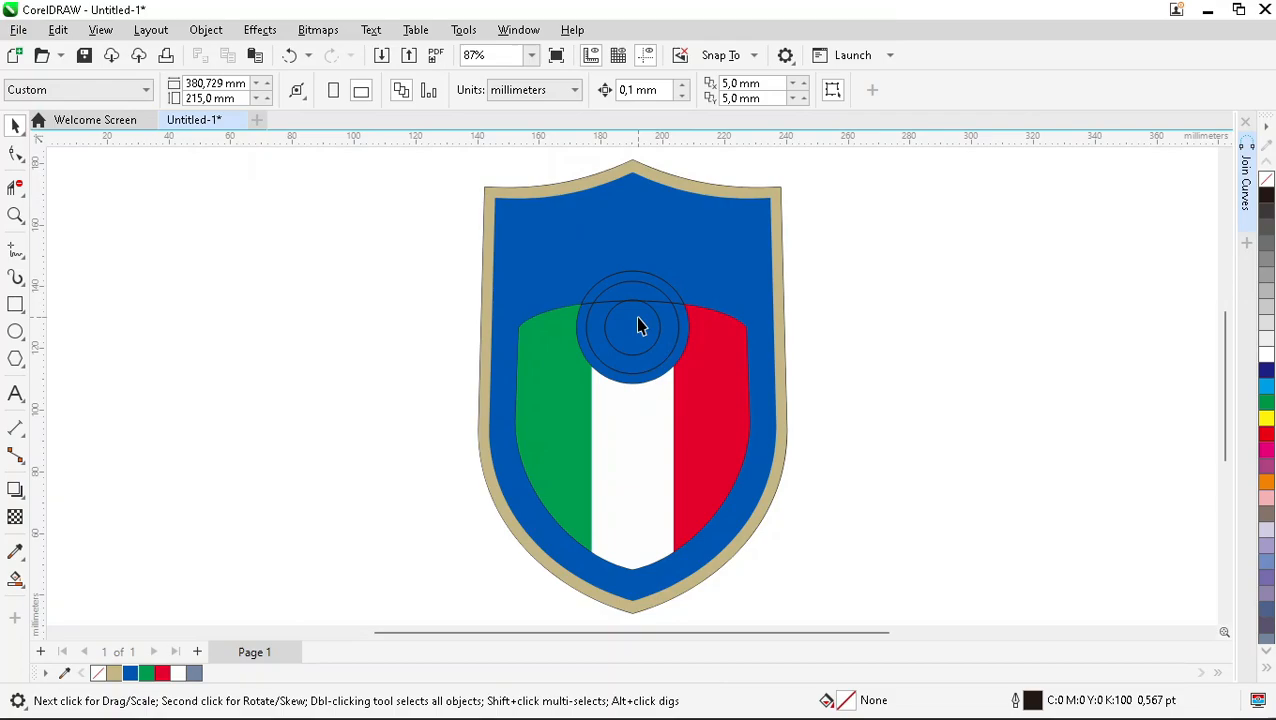
Step: Move the circle group aside, up and to the right, to reach the inner shield outline's arched top
{"action": "scroll", "coordinate": [640, 326], "scroll_direction": "up", "scroll_amount": 4}
{"action": "left_click", "coordinate": [720, 358]}
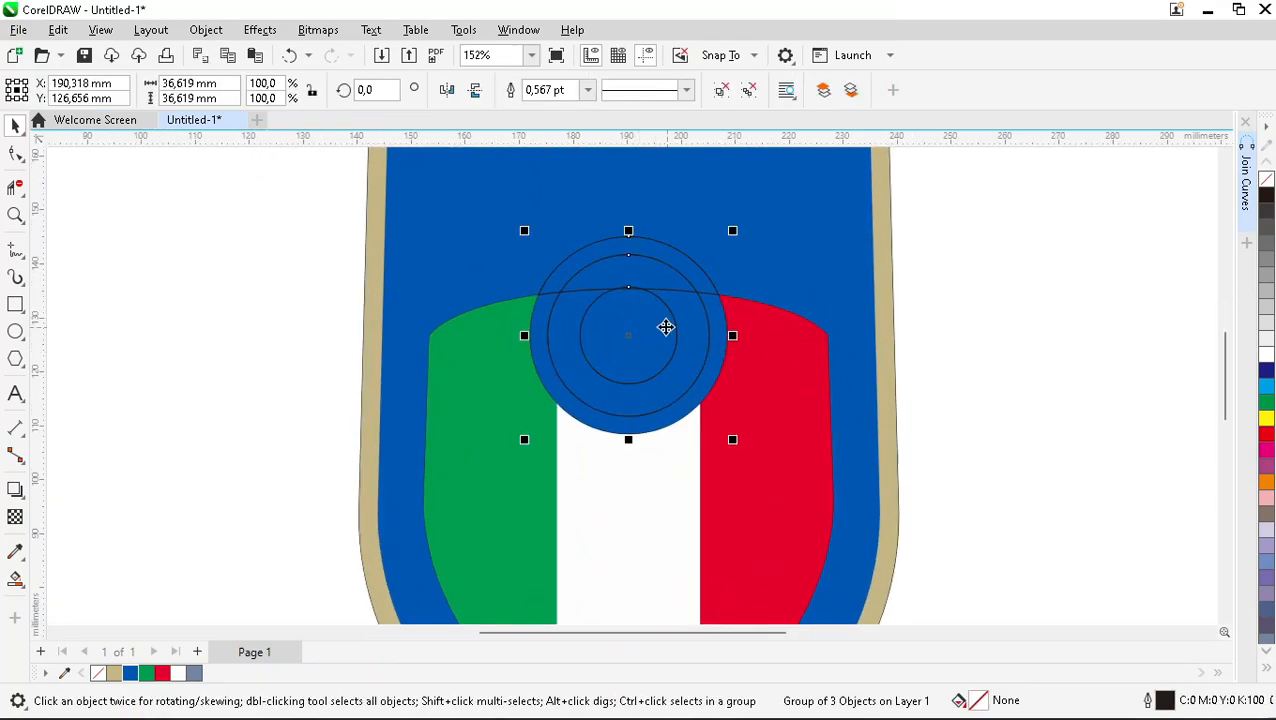
{"action": "left_click", "coordinate": [629, 289]}
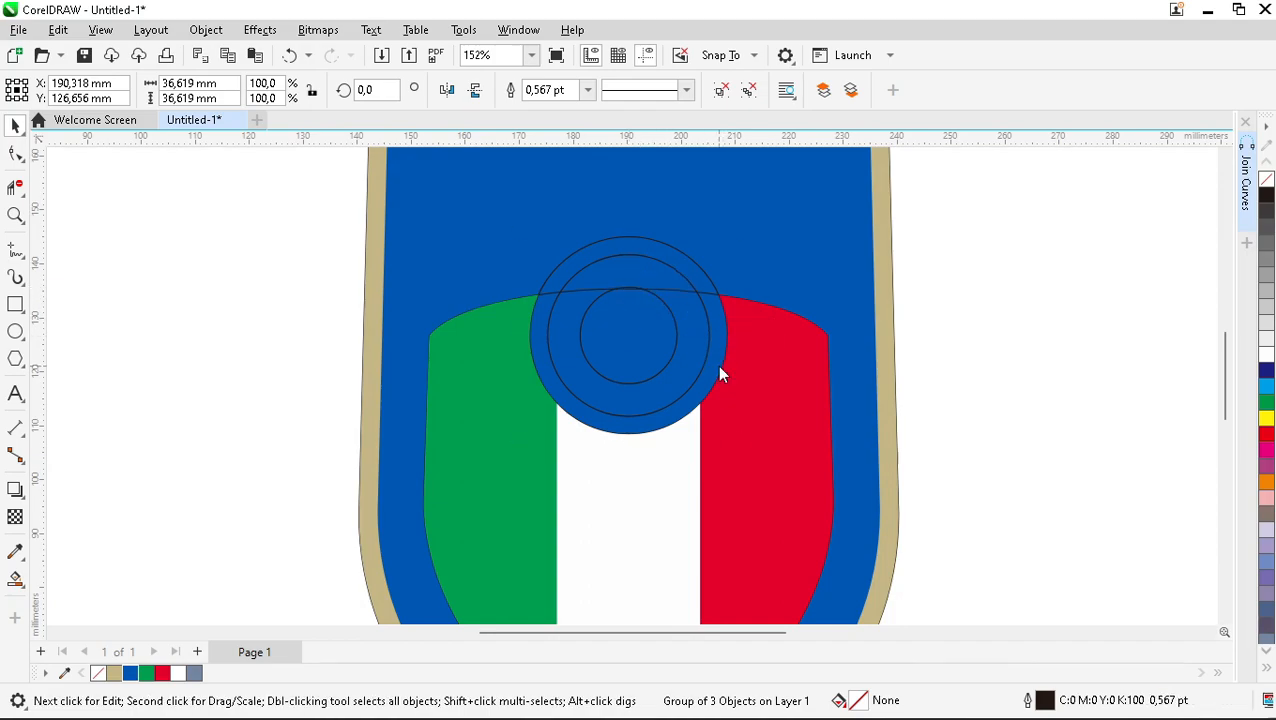
{"action": "key", "text": "Escape"}
{"action": "left_click", "coordinate": [772, 310]}
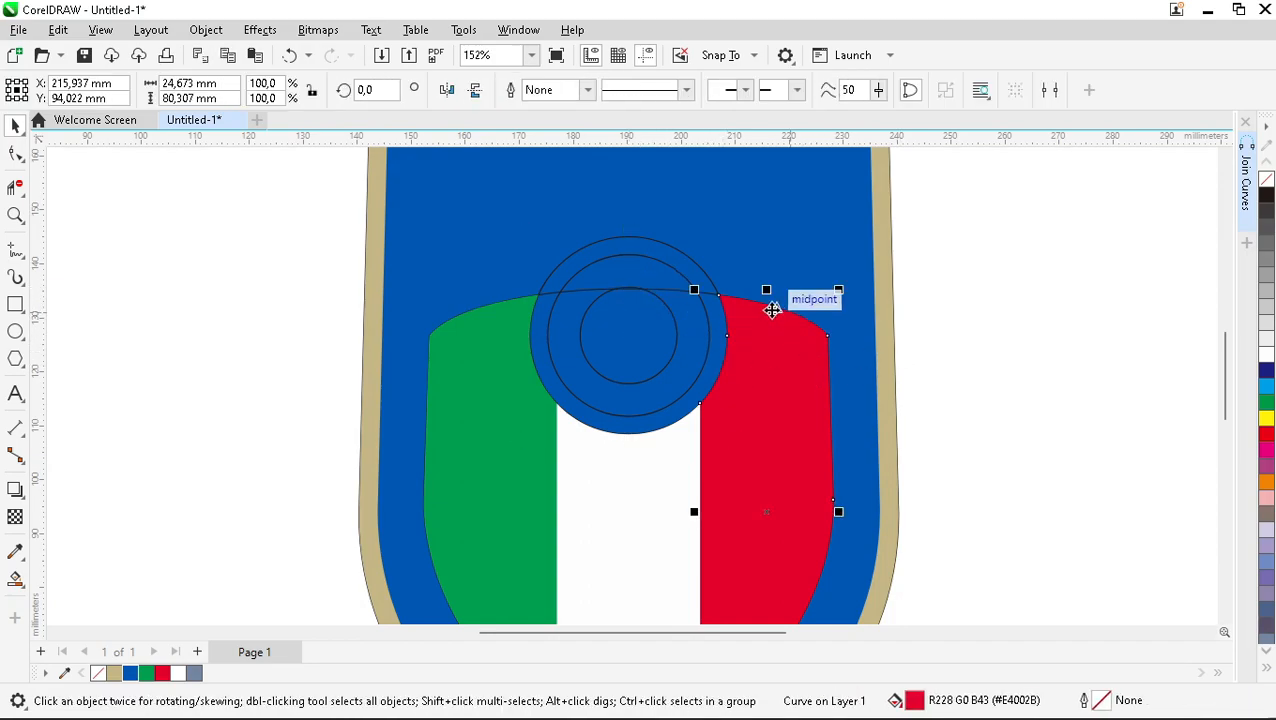
{"action": "left_click", "coordinate": [598, 293]}
{"action": "scroll", "coordinate": [572, 292], "scroll_direction": "up", "scroll_amount": 6}
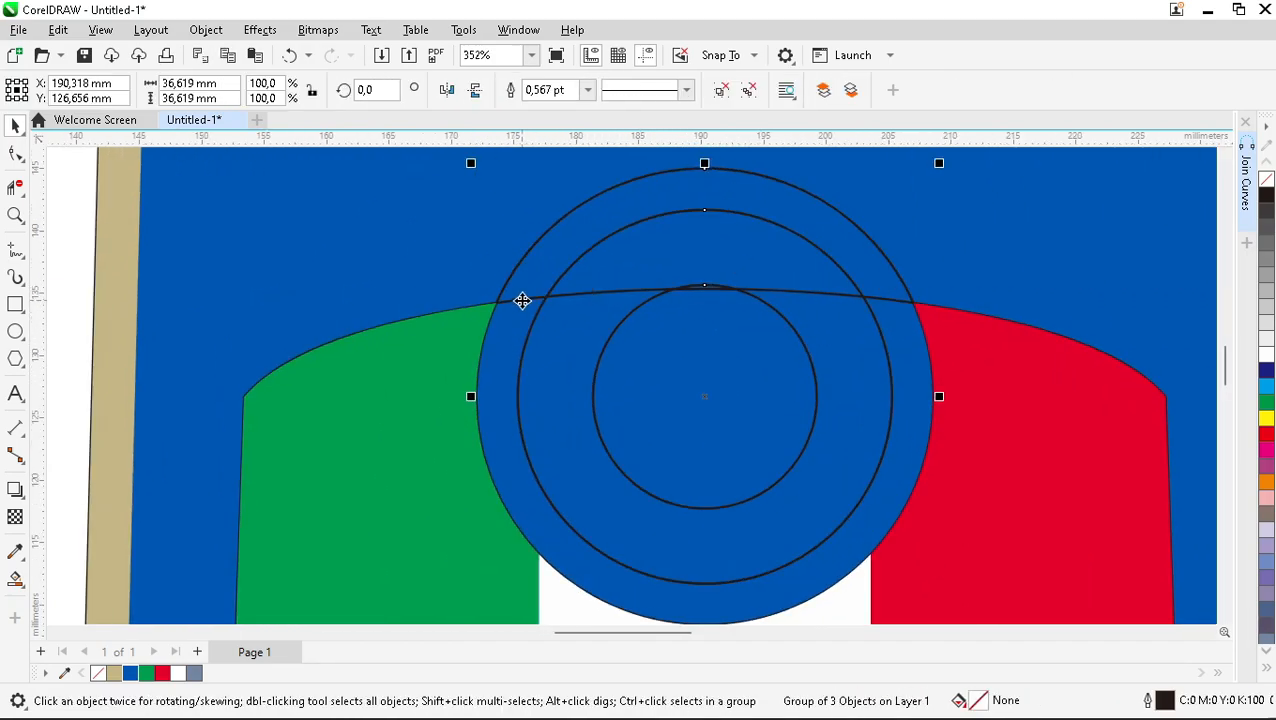
{"action": "left_click", "coordinate": [522, 299]}
{"action": "scroll", "coordinate": [565, 302], "scroll_direction": "down", "scroll_amount": 4}
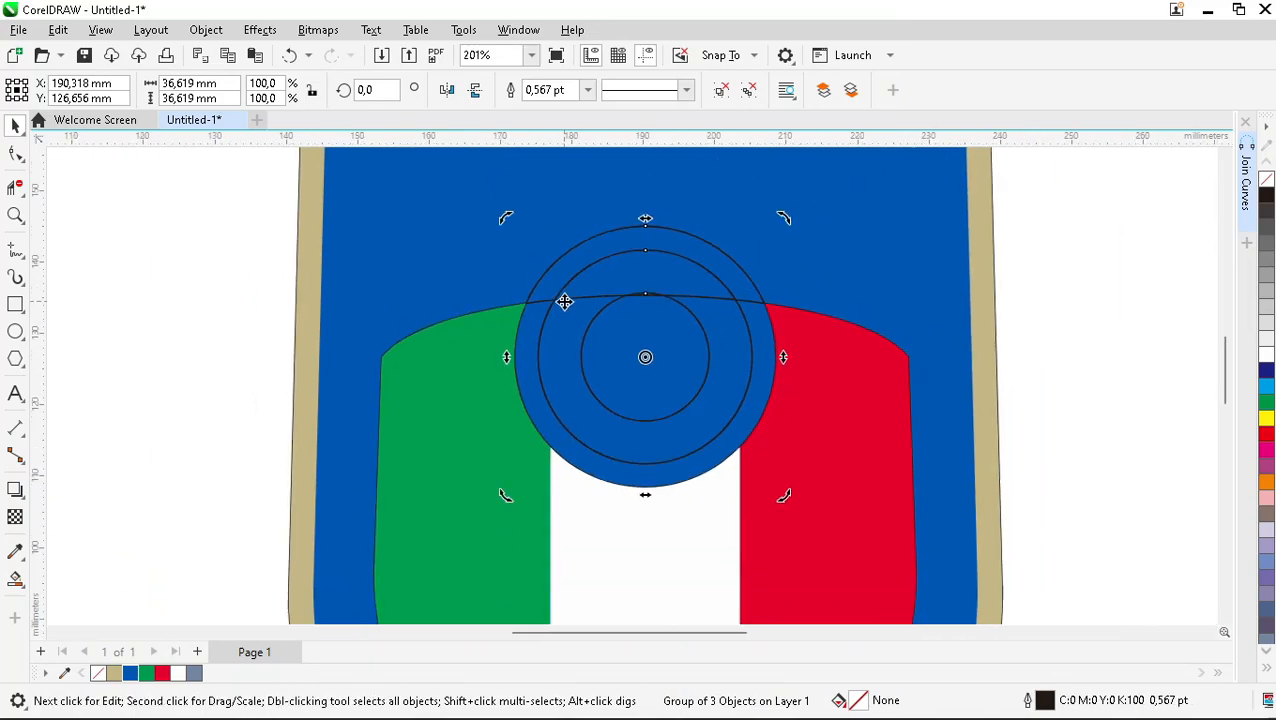
{"action": "left_click", "coordinate": [645, 357]}
{"action": "left_click_drag", "start_coordinate": [645, 357], "coordinate": [850, 303]}
{"action": "left_click", "coordinate": [609, 297]}
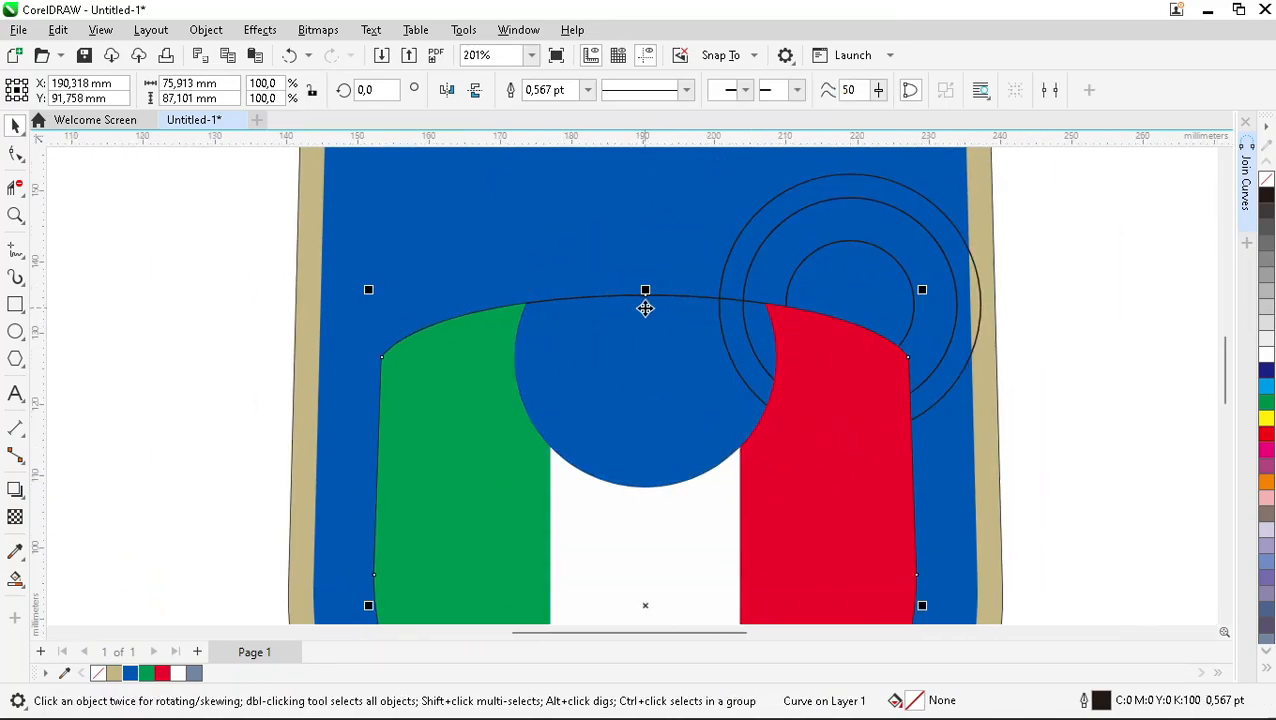
Step: Return the circle group's centre to the level of the inner shield's upper corners and centre it horizontally on the emblem
{"action": "left_click", "coordinate": [834, 291]}
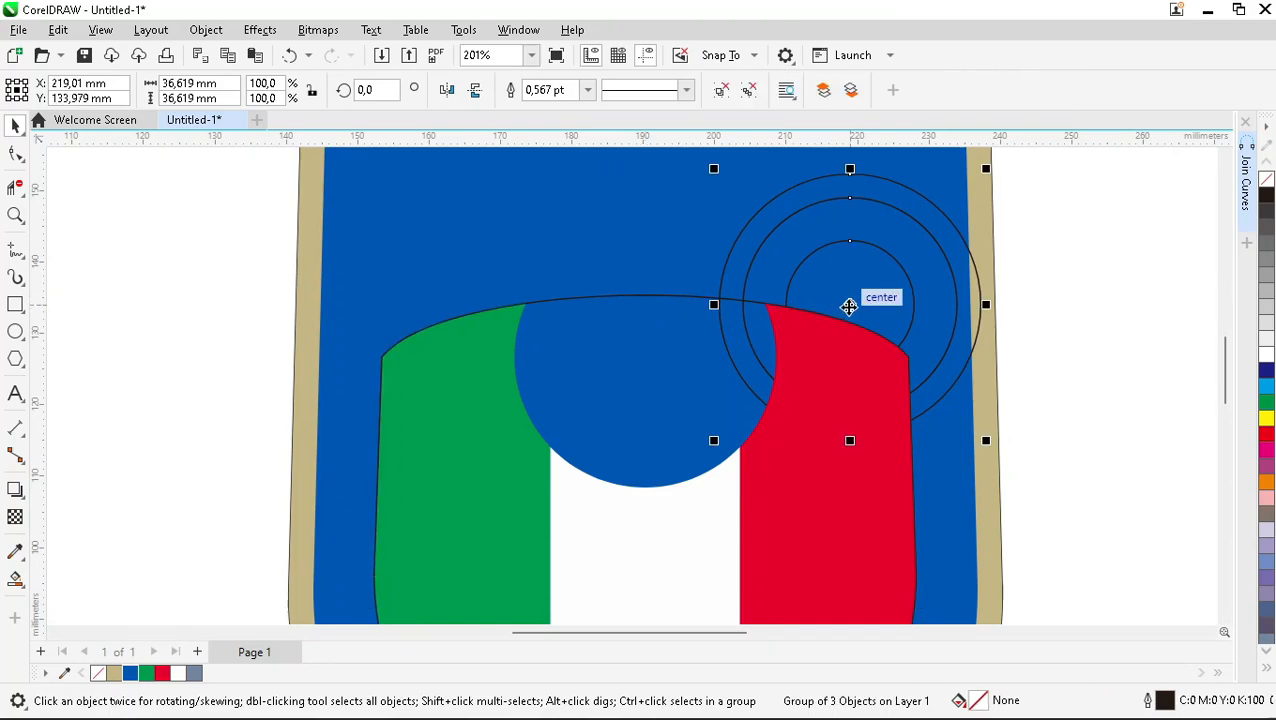
{"action": "left_click", "coordinate": [694, 539], "text": "shift"}
{"action": "key", "text": "c"}
{"action": "key", "text": "Escape"}
{"action": "left_click", "coordinate": [646, 300]}
{"action": "left_click_drag", "start_coordinate": [652, 294], "coordinate": [911, 362]}
{"action": "left_click", "coordinate": [673, 399], "text": "shift"}
{"action": "key", "text": "c"}
{"action": "key", "text": "Escape"}
Step: Move the unfilled inner shield outline straight up until its arched top meets the top of the largest circle
{"action": "left_click", "coordinate": [644, 359]}
{"action": "left_click_drag", "start_coordinate": [645, 296], "coordinate": [646, 227]}
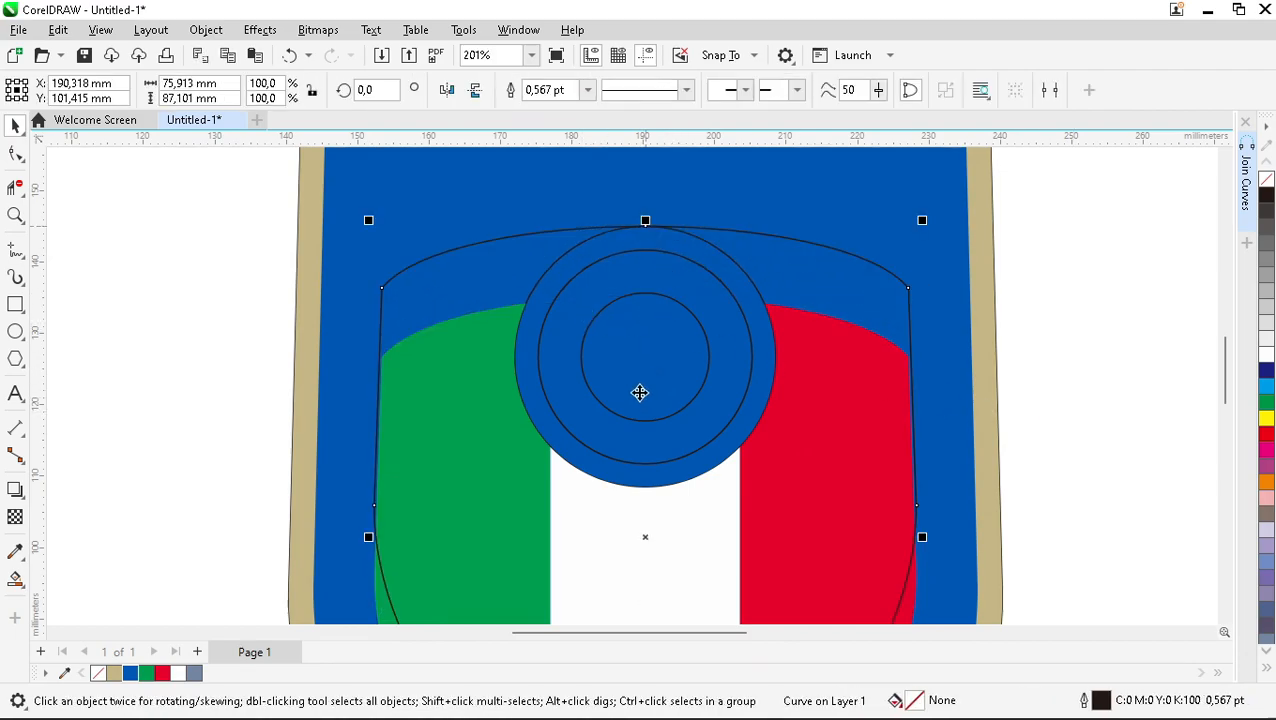
{"action": "scroll", "coordinate": [643, 290], "scroll_direction": "down", "scroll_amount": 3}
{"action": "scroll", "coordinate": [643, 290], "scroll_direction": "up", "scroll_amount": 3}
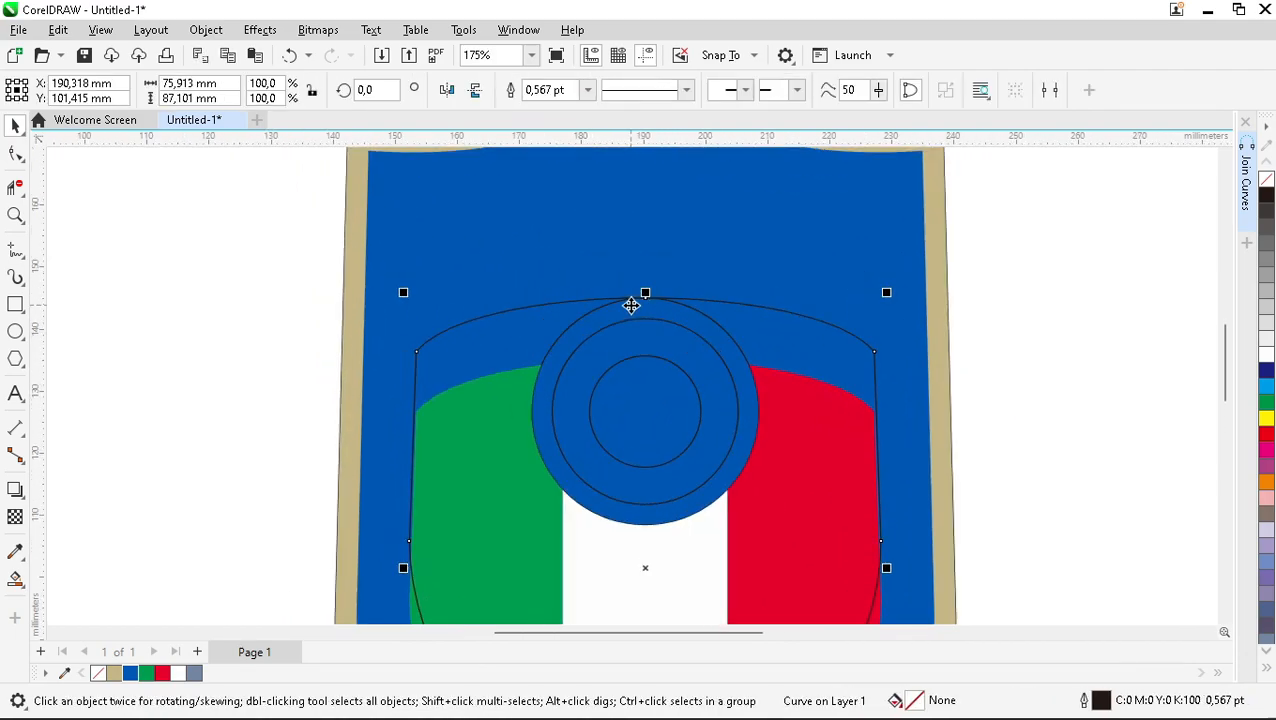
{"action": "scroll", "coordinate": [640, 340], "scroll_direction": "up", "scroll_amount": 1}
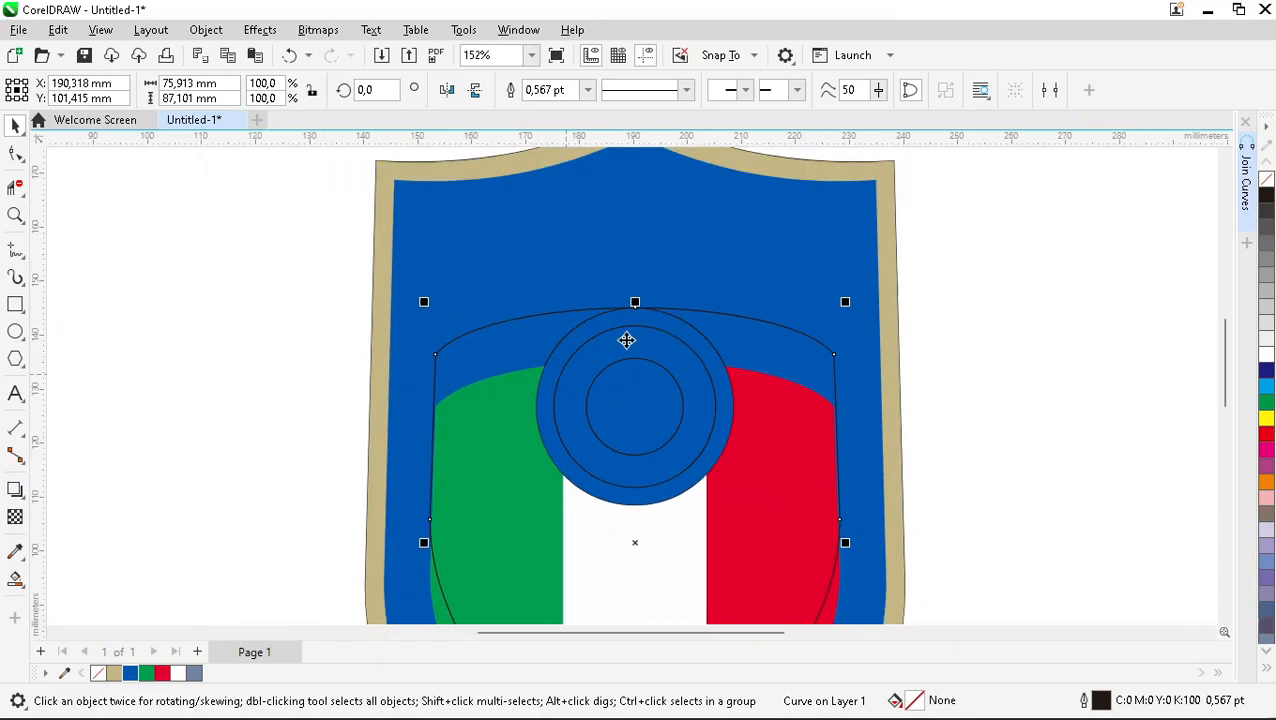
{"action": "scroll", "coordinate": [638, 335], "scroll_direction": "up", "scroll_amount": 2}
{"action": "scroll", "coordinate": [634, 300], "scroll_direction": "up", "scroll_amount": 1}
{"action": "scroll", "coordinate": [433, 333], "scroll_direction": "down", "scroll_amount": 2}
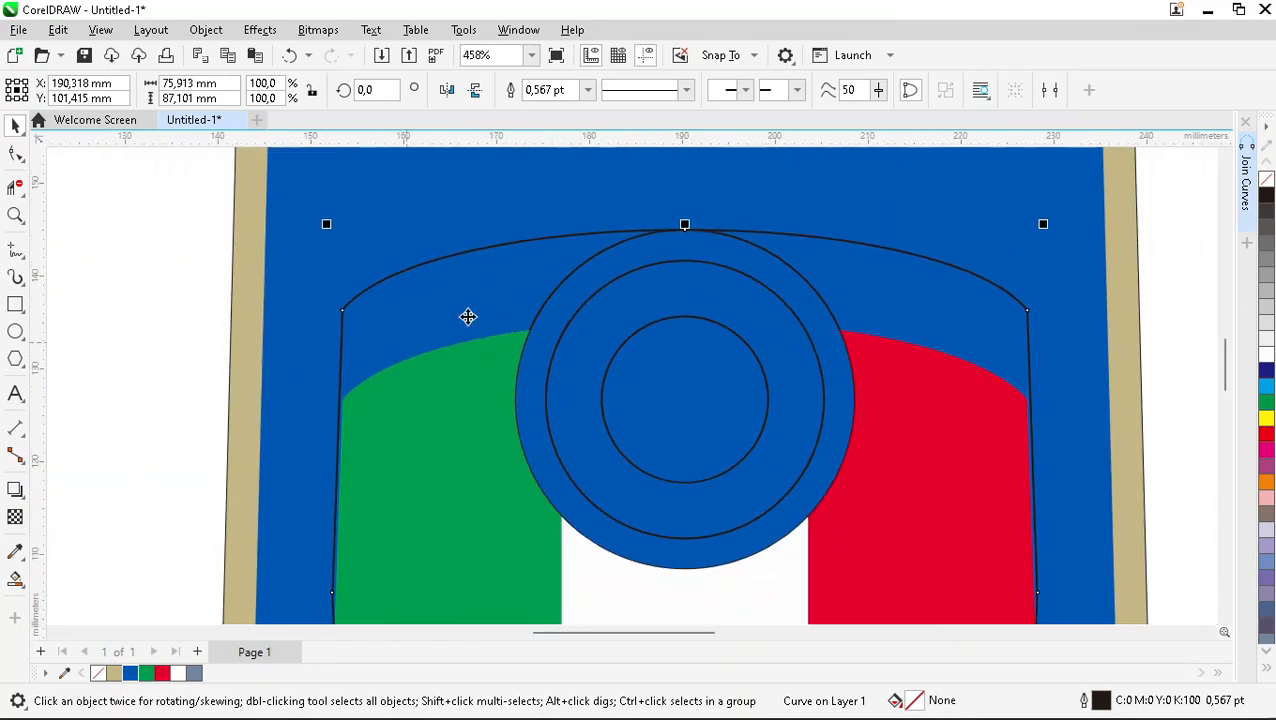
Step: Duplicate the inner shield outline downward twice, about 2.7 mm between copies, and nudge both so the upper copy meets the middle circle's top
{"action": "scroll", "coordinate": [518, 265], "scroll_direction": "up", "scroll_amount": 2}
{"action": "left_click_drag", "start_coordinate": [784, 214], "coordinate": [772, 290]}
{"action": "left_click", "coordinate": [502, 290], "text": "shift"}
{"action": "scroll", "coordinate": [363, 337], "scroll_direction": "up", "scroll_amount": 2}
{"action": "left_click_drag", "start_coordinate": [369, 318], "coordinate": [368, 330]}
{"action": "scroll", "coordinate": [410, 296], "scroll_direction": "down", "scroll_amount": 4}
{"action": "scroll", "coordinate": [390, 330], "scroll_direction": "up", "scroll_amount": 3}
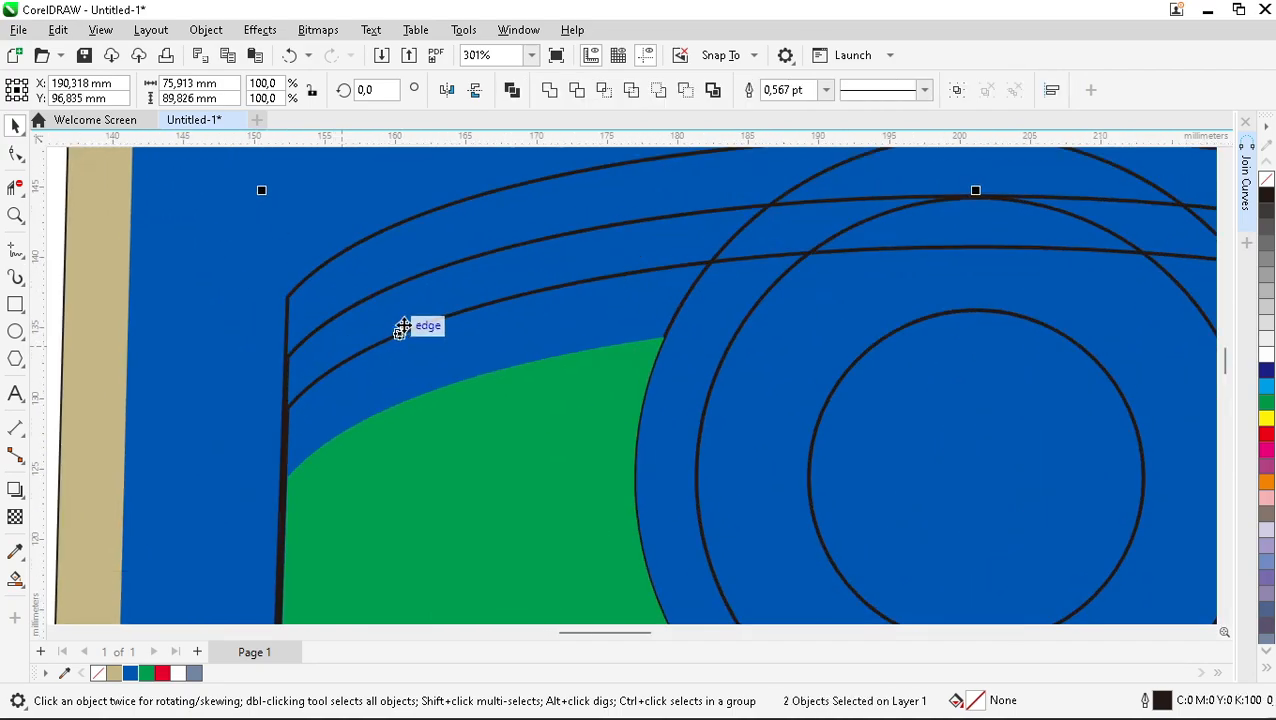
{"action": "scroll", "coordinate": [390, 309], "scroll_direction": "down", "scroll_amount": 1}
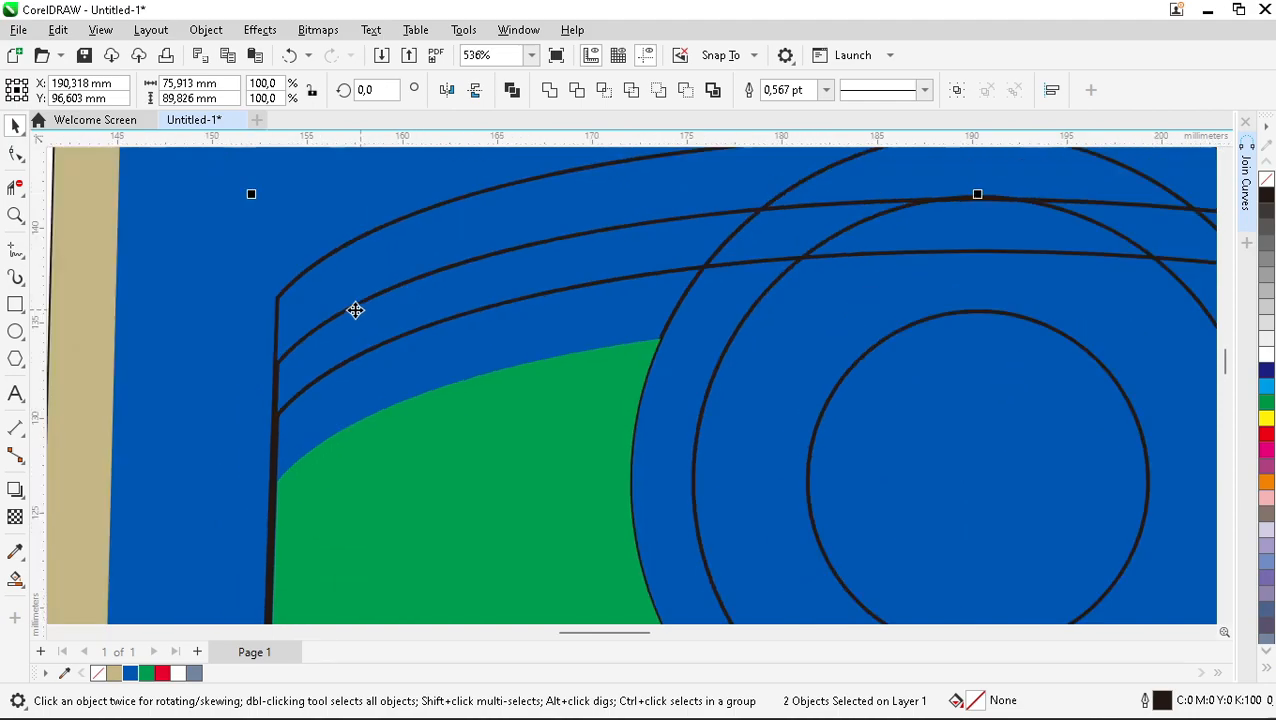
{"action": "scroll", "coordinate": [265, 418], "scroll_direction": "up", "scroll_amount": 2}
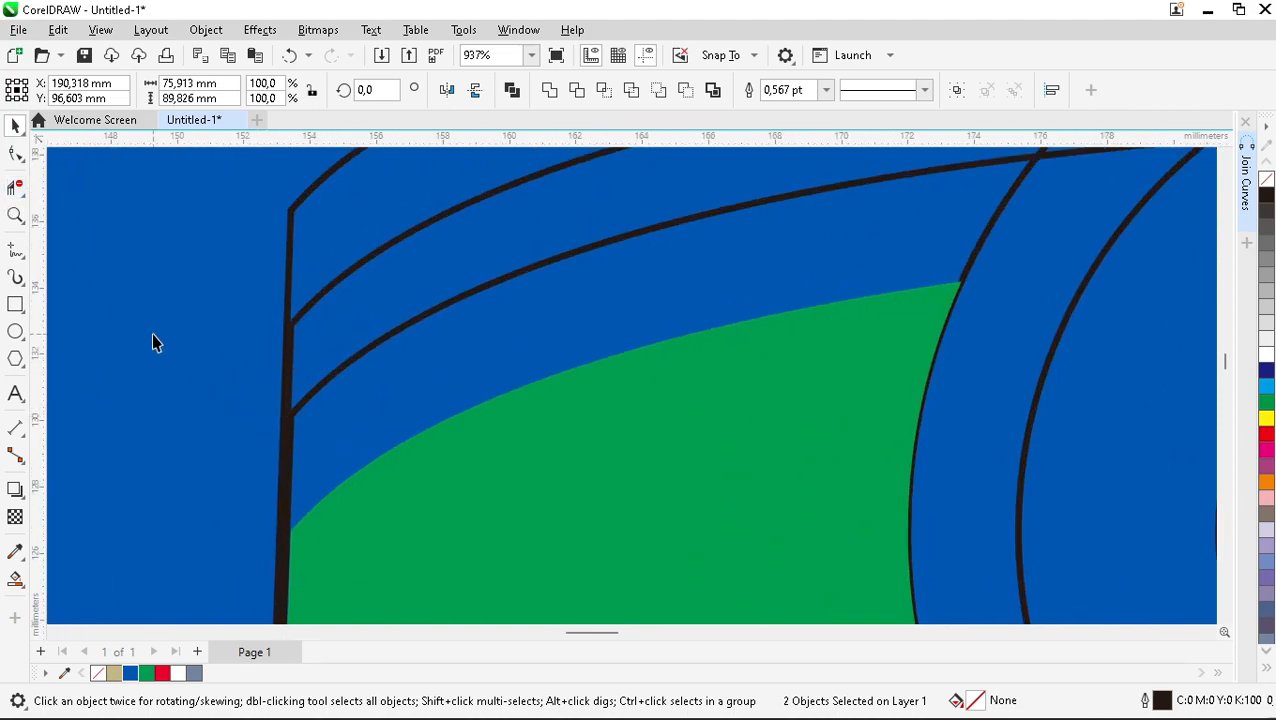
Step: Shift the lowest outline copy's upper-left corner node slightly outward and down so it closes against the neighbouring outlines' side
{"action": "left_click", "coordinate": [320, 391]}
{"action": "left_click", "coordinate": [317, 388]}
{"action": "left_click", "coordinate": [16, 155]}
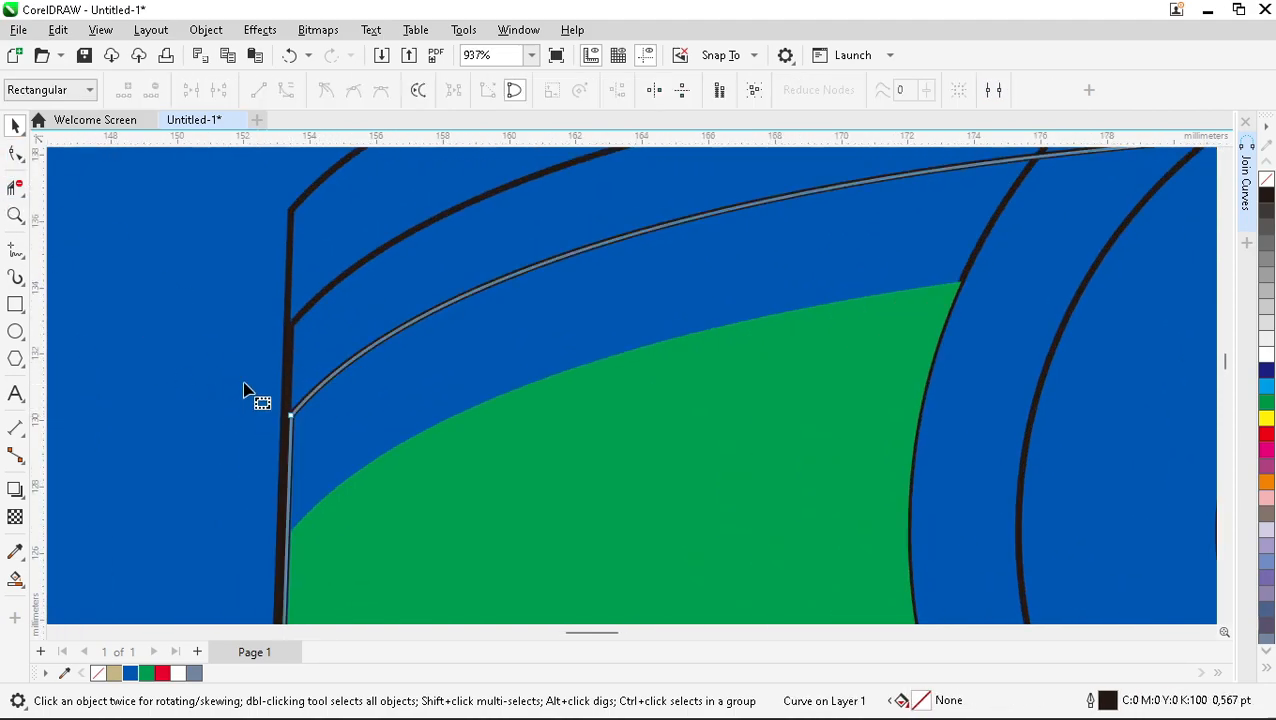
{"action": "left_click_drag", "start_coordinate": [290, 414], "coordinate": [285, 425]}
{"action": "scroll", "coordinate": [256, 342], "scroll_direction": "down", "scroll_amount": 2}
{"action": "scroll", "coordinate": [316, 240], "scroll_direction": "up", "scroll_amount": 2}
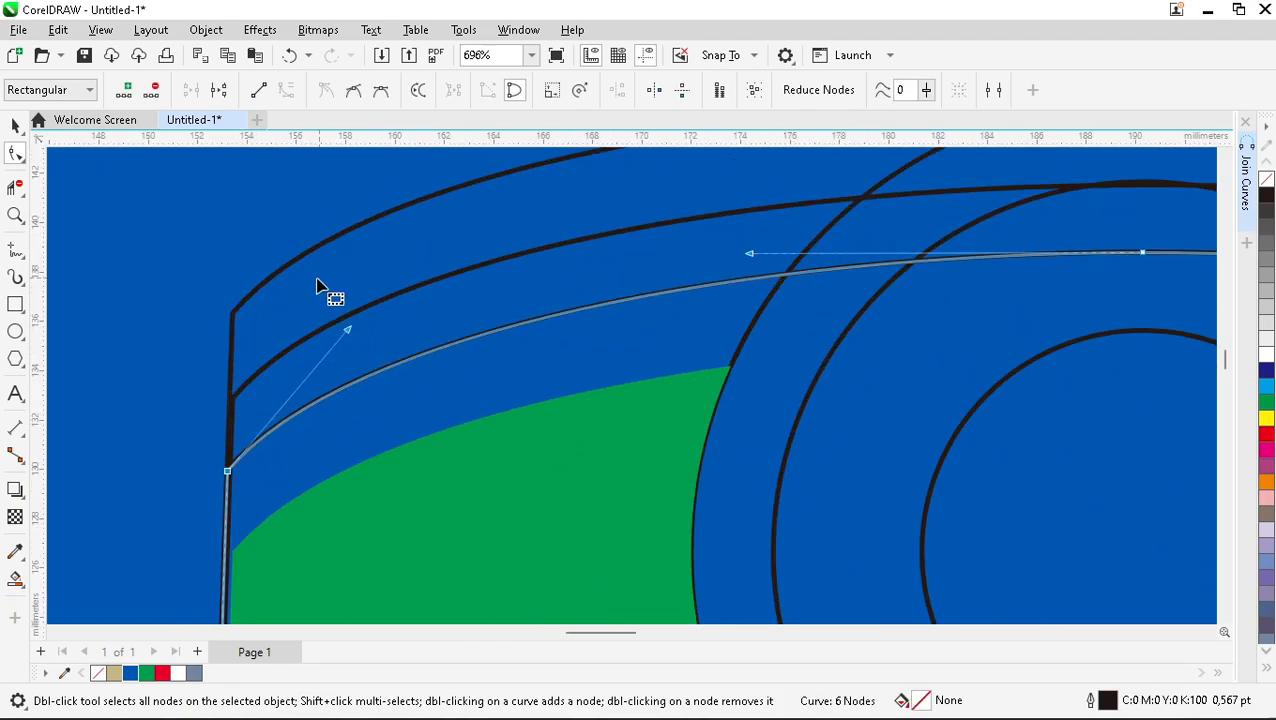
{"action": "key", "text": "space"}
{"action": "scroll", "coordinate": [328, 318], "scroll_direction": "down", "scroll_amount": 2}
Step: Smart Fill the arched strip between the two outline copies left of the circles, and delete the lowest outline copy
{"action": "left_click", "coordinate": [17, 578]}
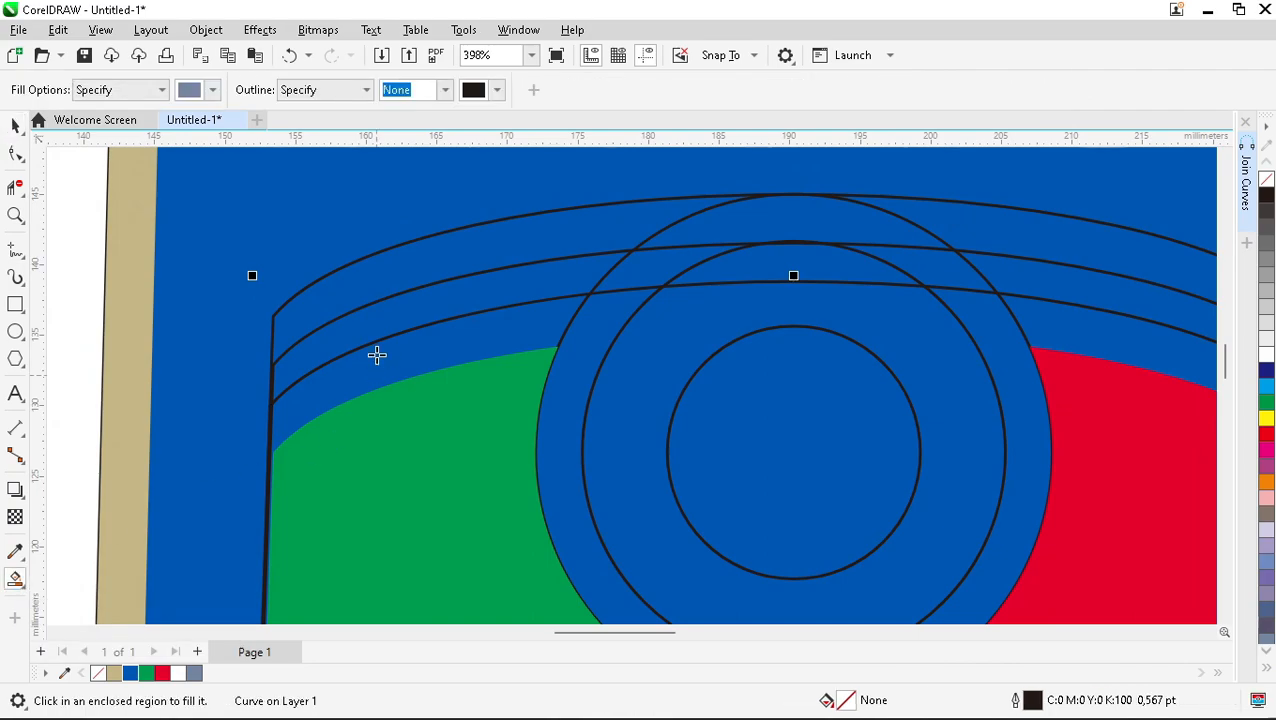
{"action": "left_click", "coordinate": [382, 330]}
{"action": "key", "text": "space"}
{"action": "key", "text": "Escape"}
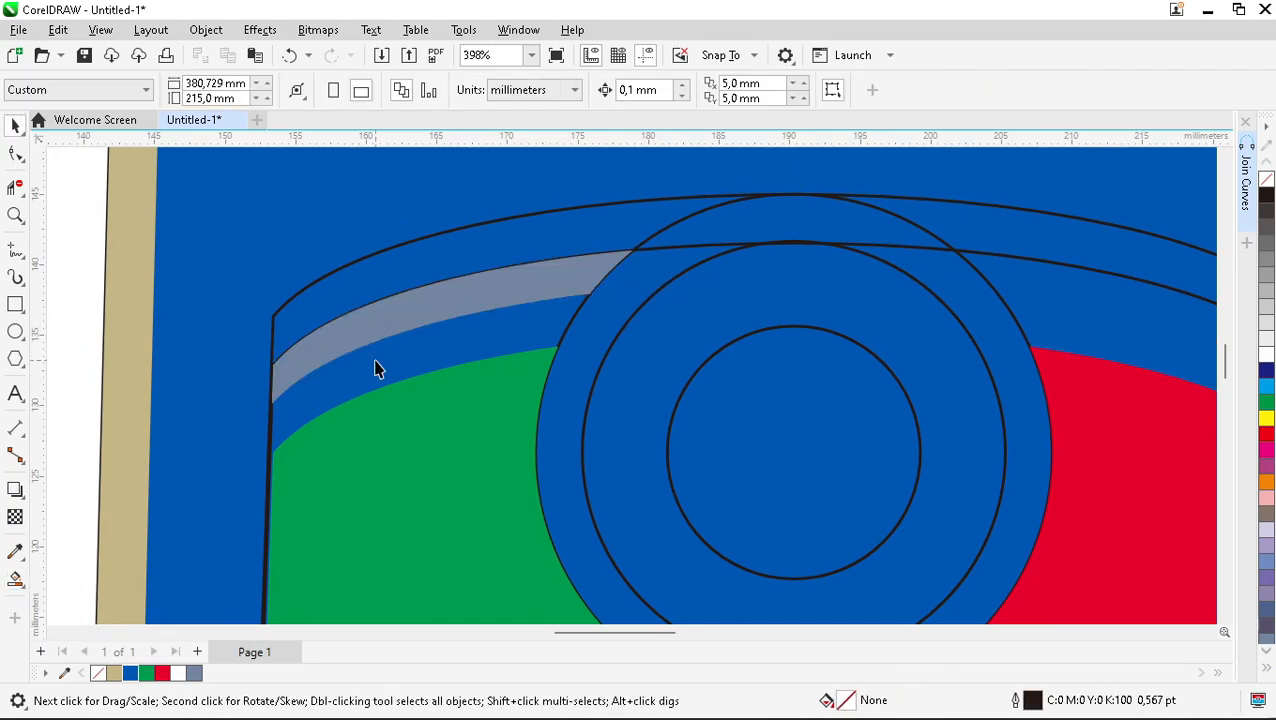
Step: Remove the remaining outline copy along the arched strip and colour the strip with the border's tan
{"action": "scroll", "coordinate": [319, 319], "scroll_direction": "down", "scroll_amount": 2}
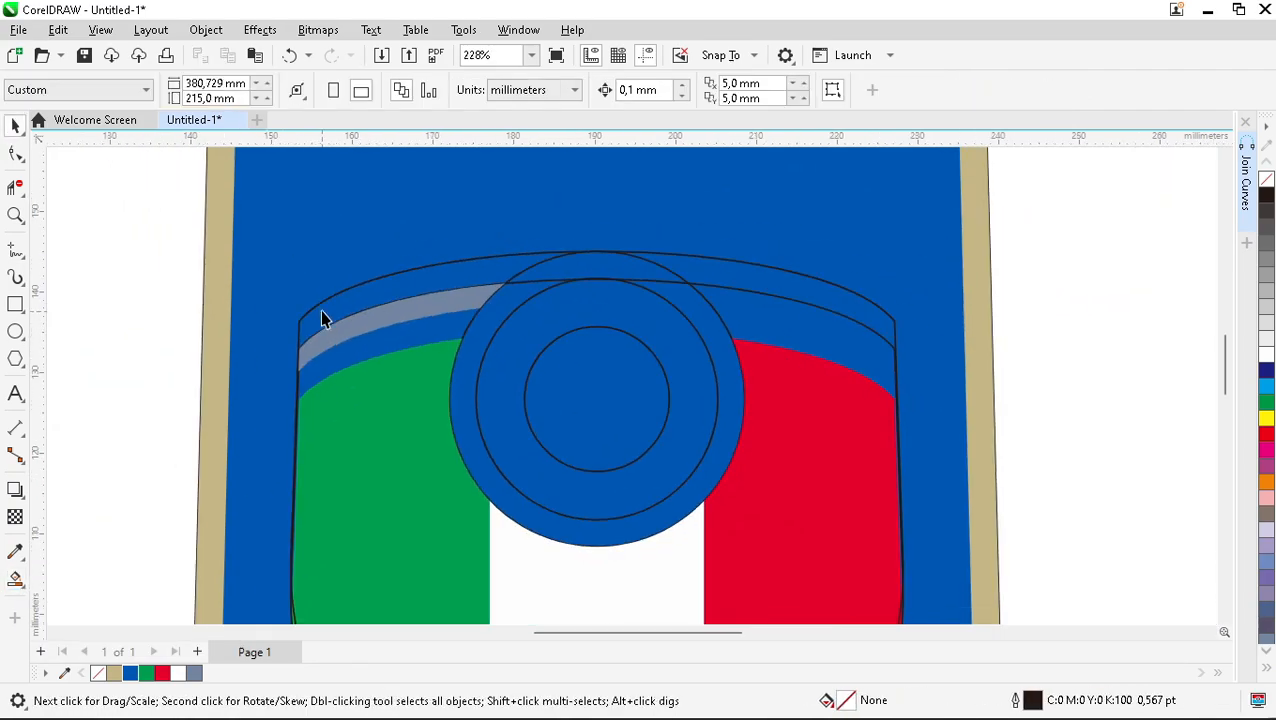
{"action": "left_click", "coordinate": [406, 320]}
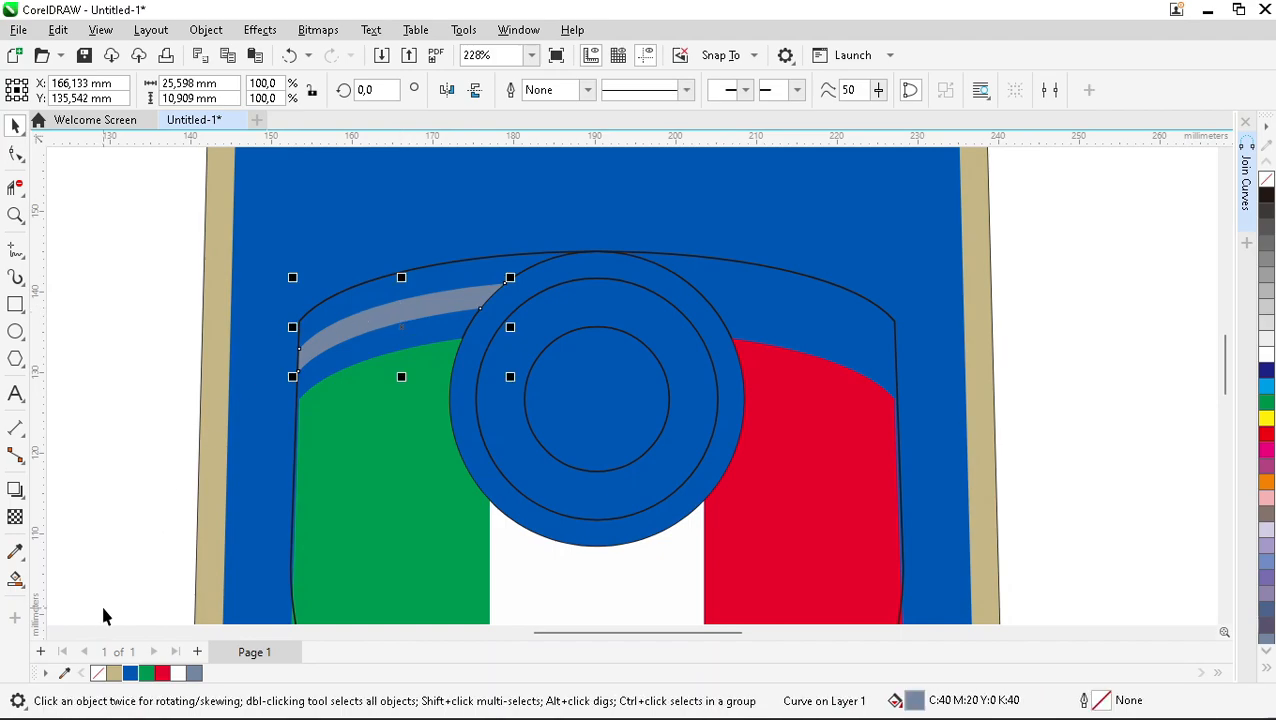
{"action": "left_click", "coordinate": [113, 673]}
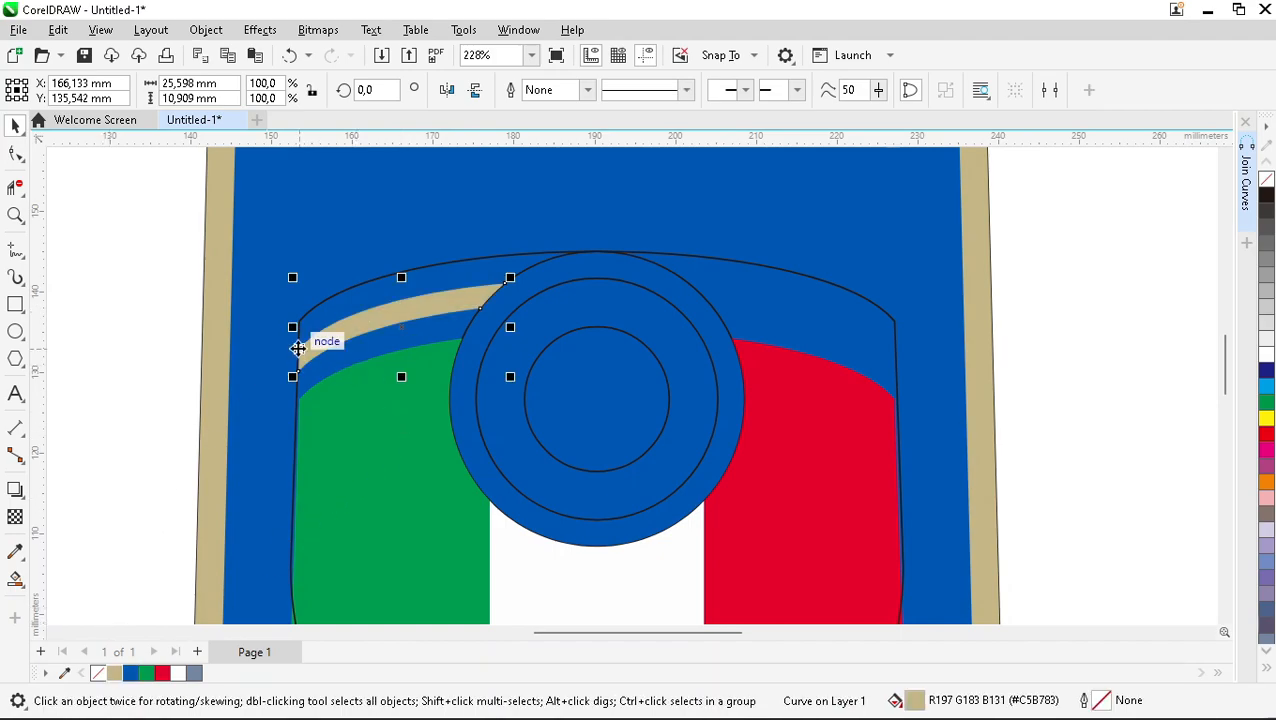
Step: Create a horizontally mirrored copy of the tan strip and align it with the inner shield's right edge
{"action": "left_click_drag", "start_coordinate": [294, 327], "coordinate": [536, 336]}
{"action": "right_click", "coordinate": [536, 336]}
{"action": "left_click", "coordinate": [840, 319], "text": "shift"}
{"action": "key", "text": "r"}
{"action": "key", "text": "Escape"}
Step: Snap the mirrored strip's outer end inward onto the inner shield outline's right side, and select both tan strips together
{"action": "left_click", "coordinate": [834, 327]}
{"action": "scroll", "coordinate": [886, 370], "scroll_direction": "up", "scroll_amount": 2}
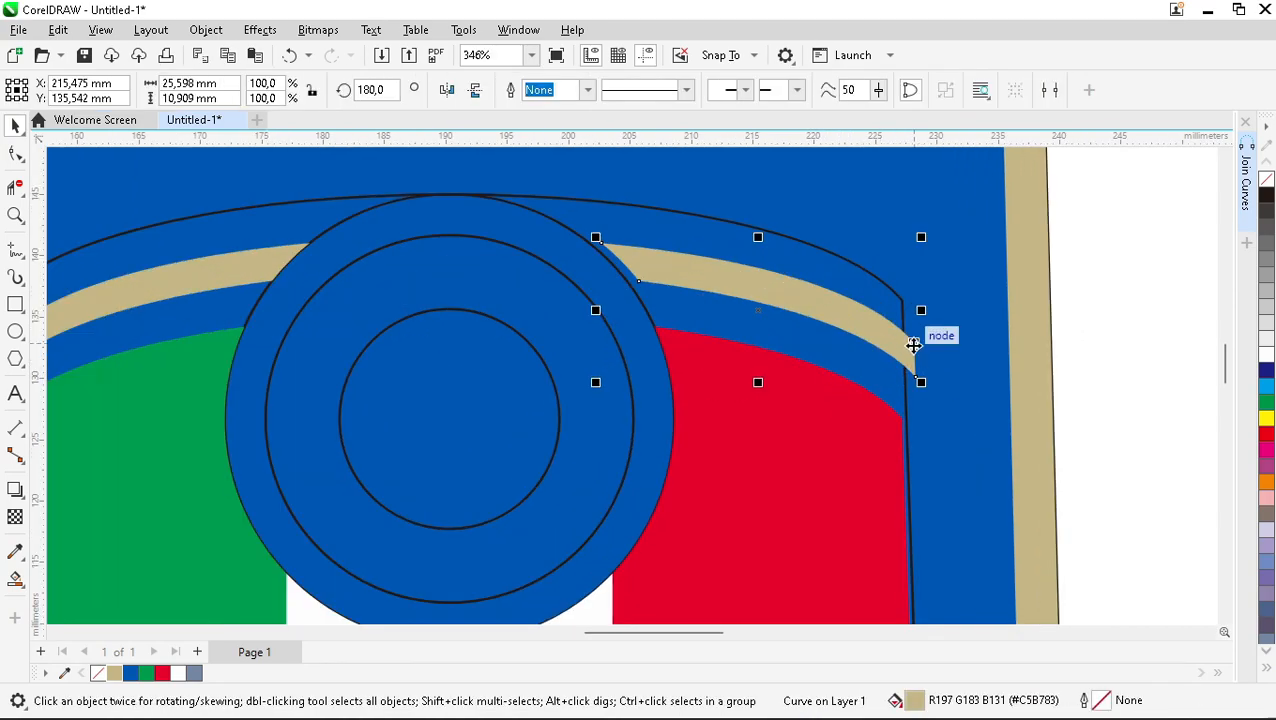
{"action": "left_click_drag", "start_coordinate": [917, 358], "coordinate": [905, 358]}
{"action": "scroll", "coordinate": [843, 305], "scroll_direction": "down", "scroll_amount": 3}
{"action": "left_click", "coordinate": [506, 306], "text": "shift"}
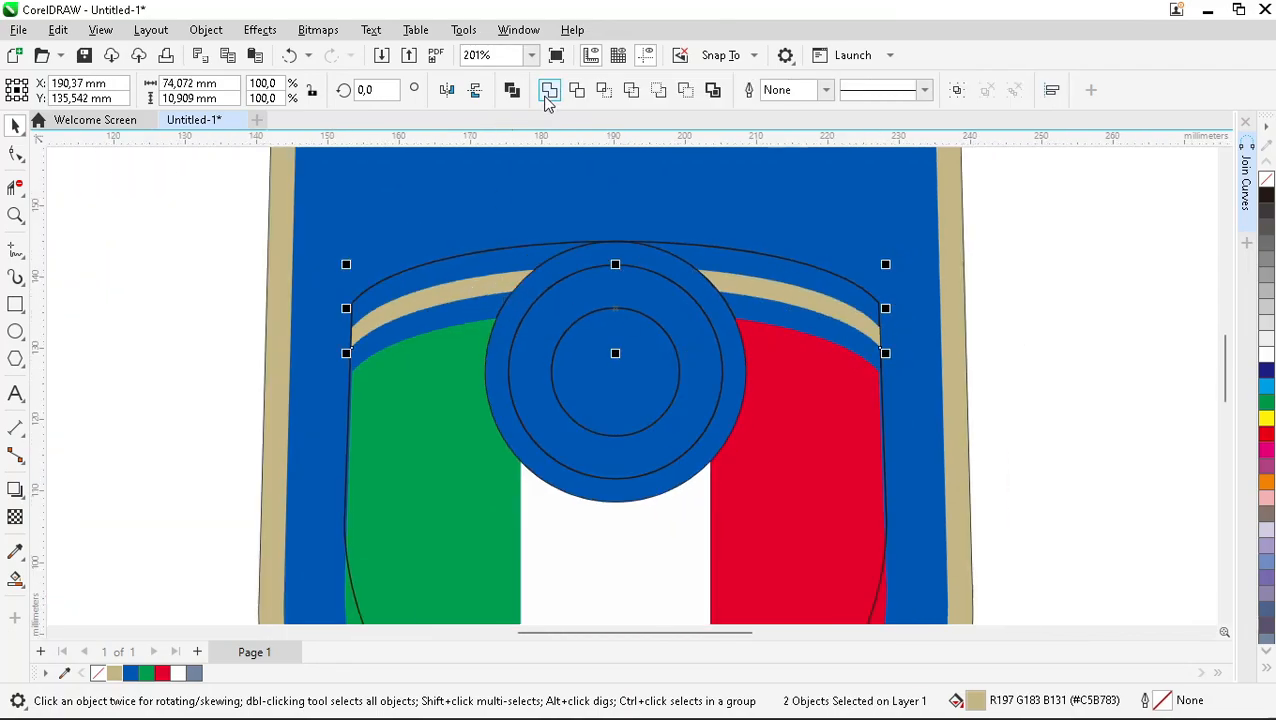
{"action": "left_click", "coordinate": [1105, 316]}
Step: Start a Pen tool curve along the middle circle's left edge, from its lower left to its upper left, about 5 by 19.3 mm
{"action": "scroll", "coordinate": [481, 246], "scroll_direction": "down", "scroll_amount": 3}
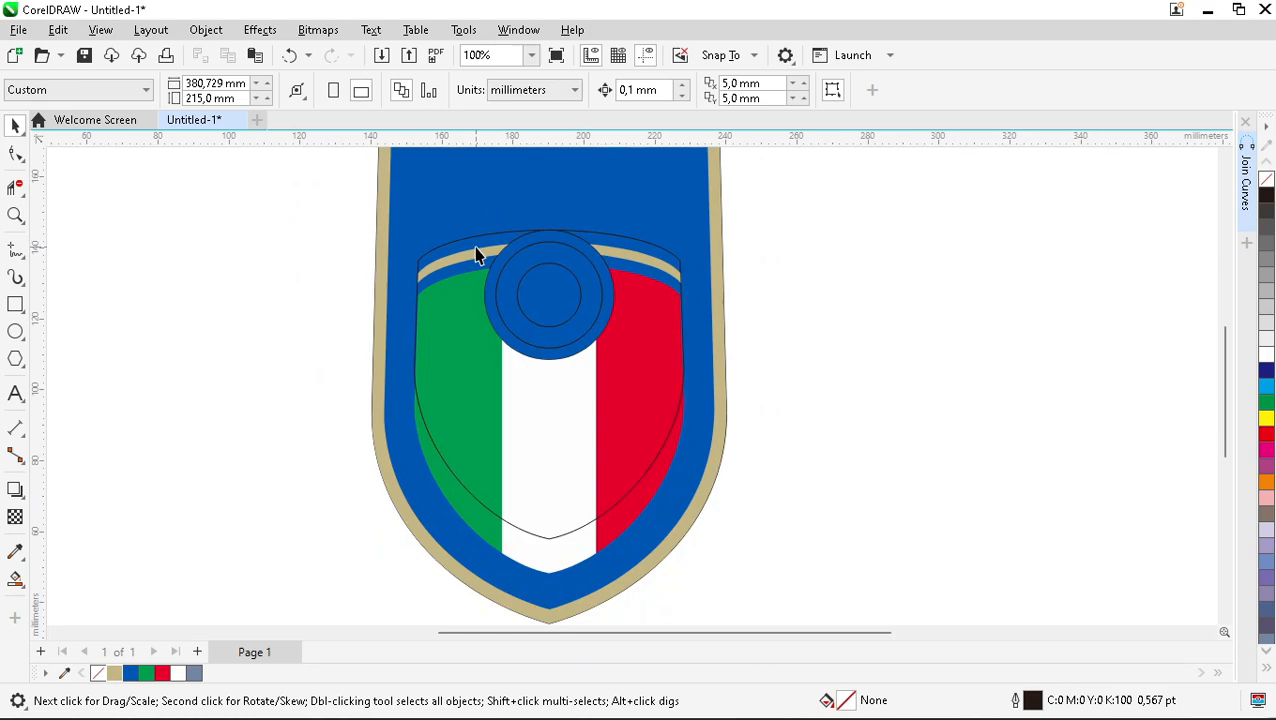
{"action": "scroll", "coordinate": [487, 205], "scroll_direction": "down", "scroll_amount": 1}
{"action": "scroll", "coordinate": [487, 205], "scroll_direction": "up", "scroll_amount": 3}
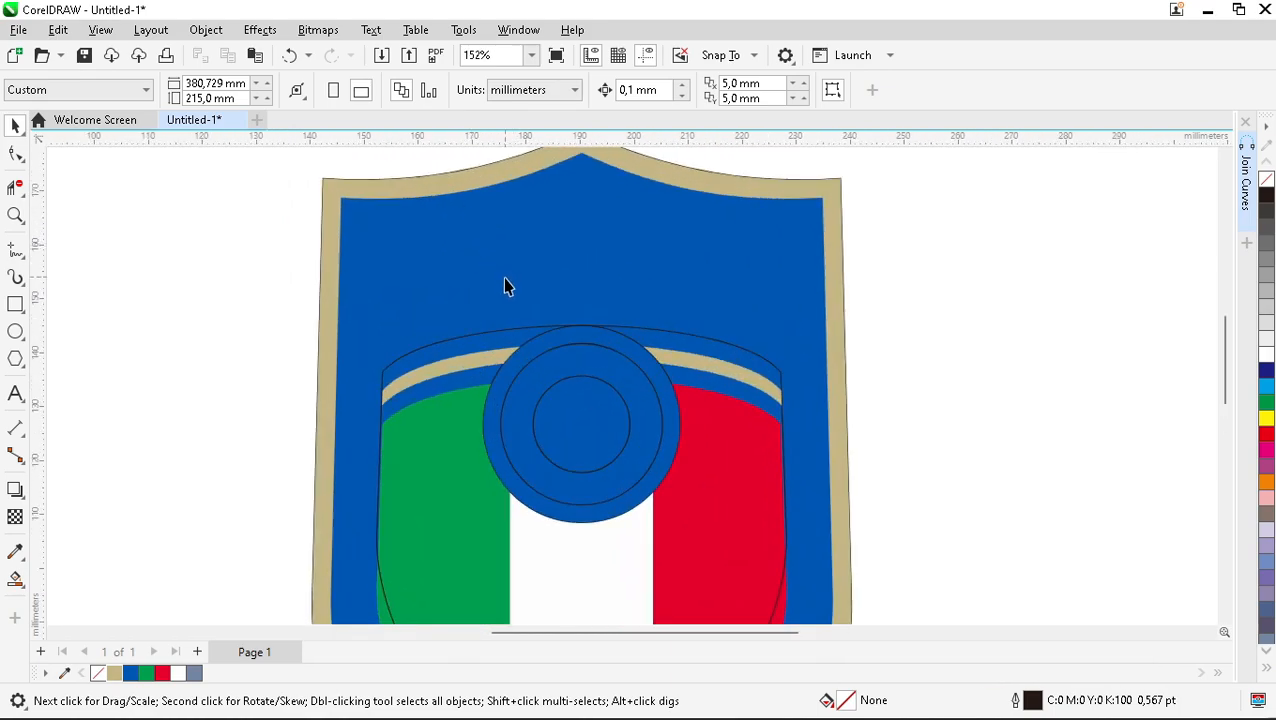
{"action": "scroll", "coordinate": [543, 340], "scroll_direction": "up", "scroll_amount": 3}
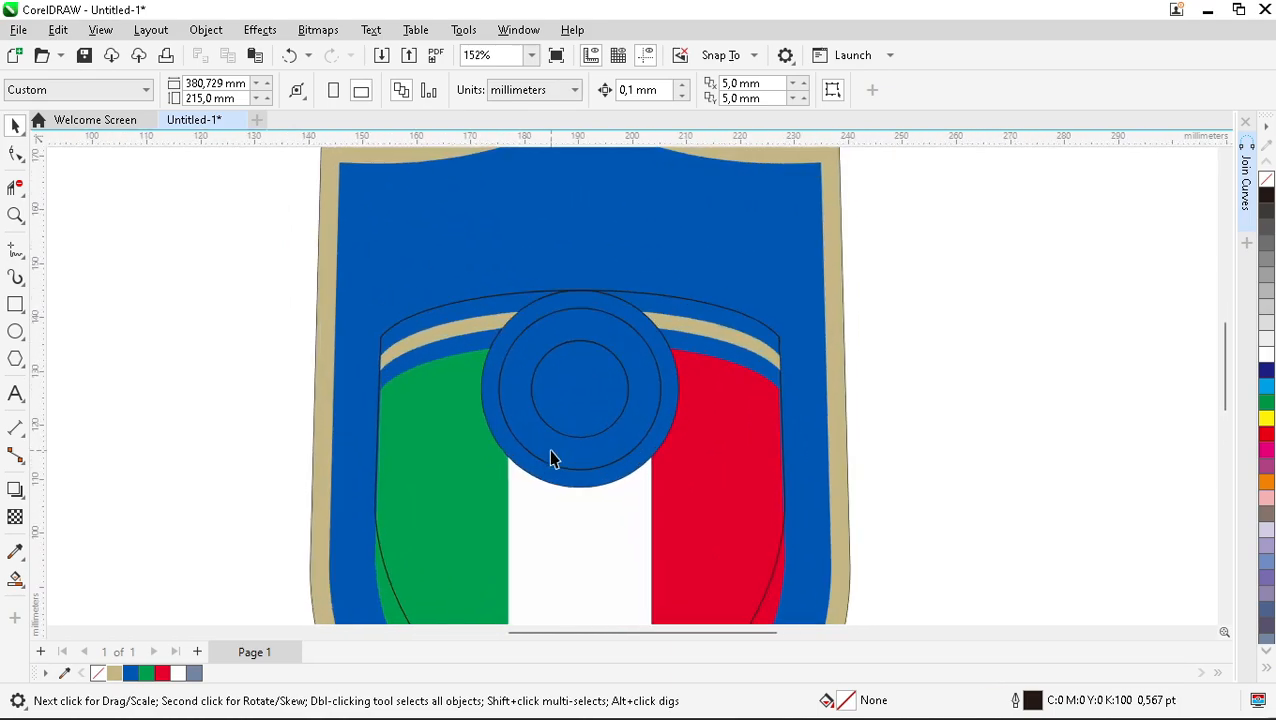
{"action": "left_click", "coordinate": [15, 250]}
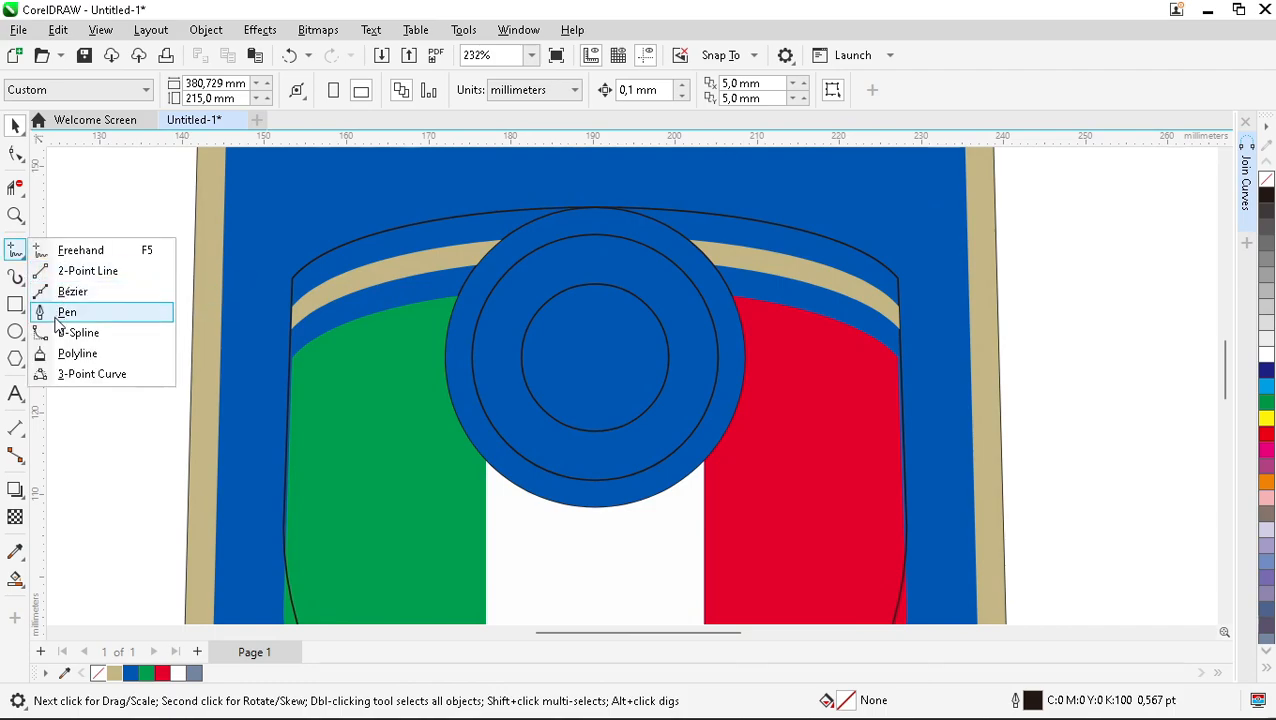
{"action": "left_click", "coordinate": [74, 310]}
{"action": "scroll", "coordinate": [608, 314], "scroll_direction": "down", "scroll_amount": 1}
{"action": "scroll", "coordinate": [506, 465], "scroll_direction": "up", "scroll_amount": 3}
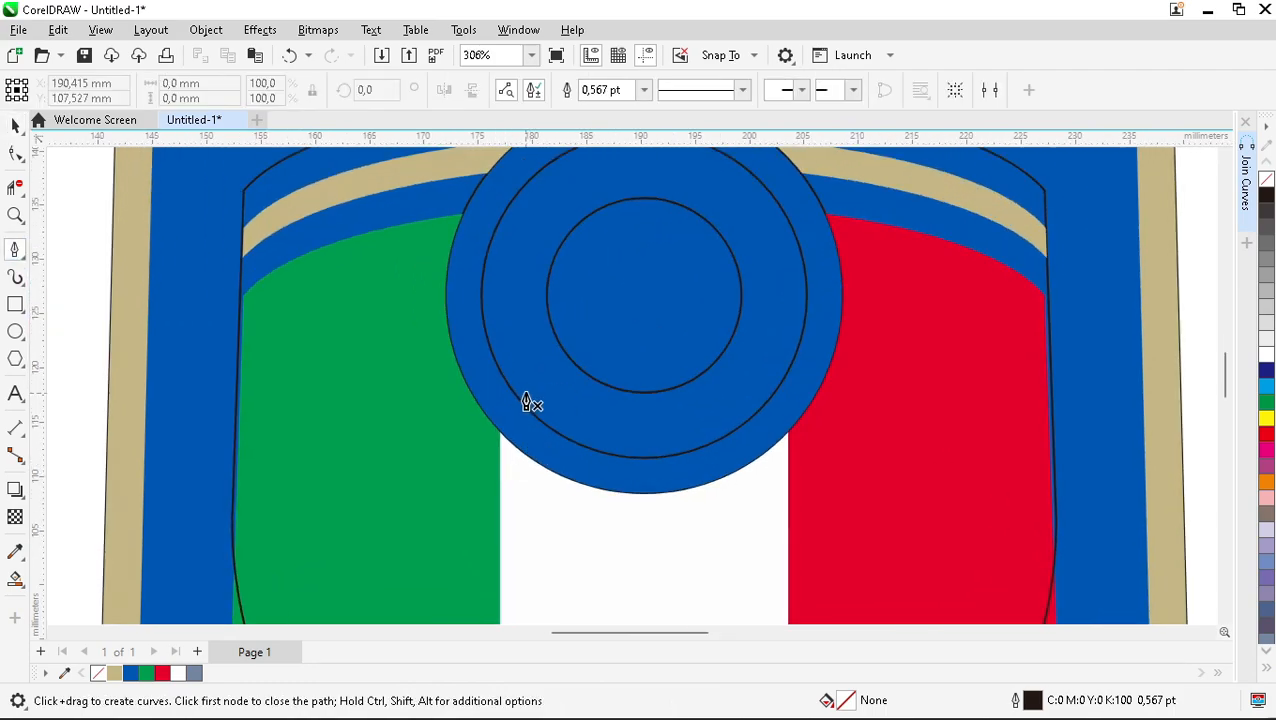
{"action": "scroll", "coordinate": [525, 420], "scroll_direction": "down", "scroll_amount": 1}
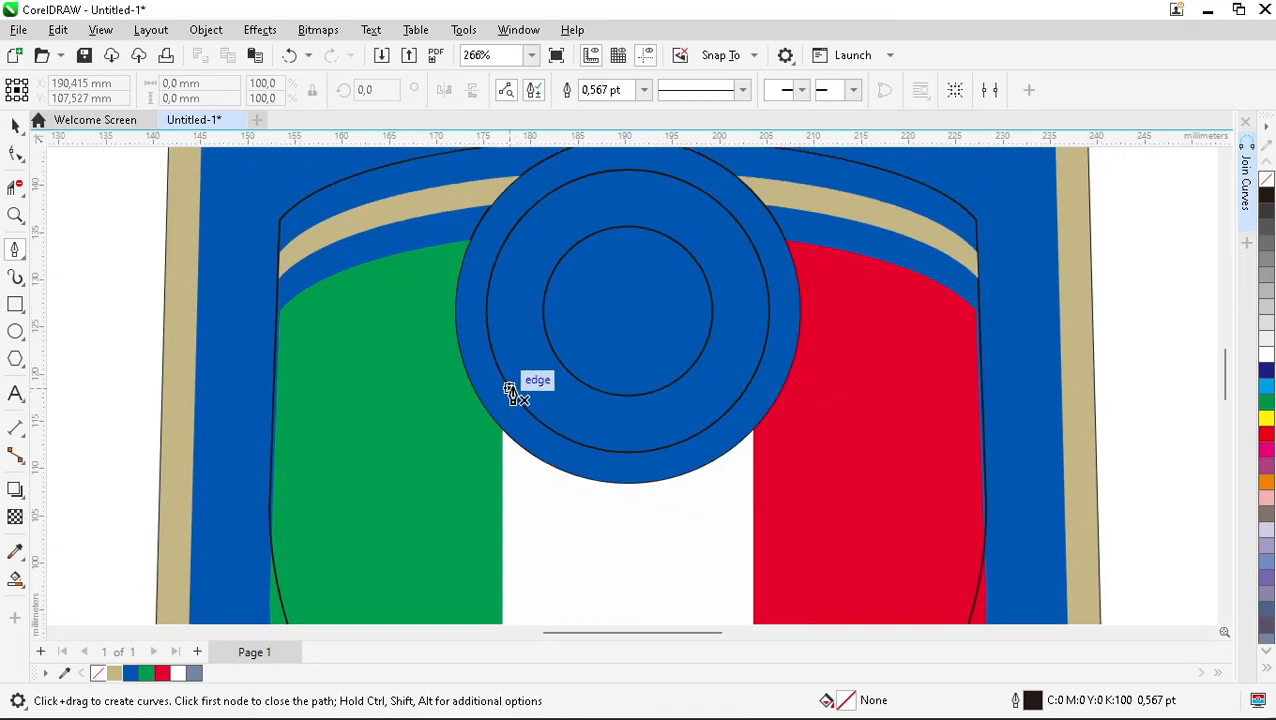
{"action": "left_click", "coordinate": [510, 389]}
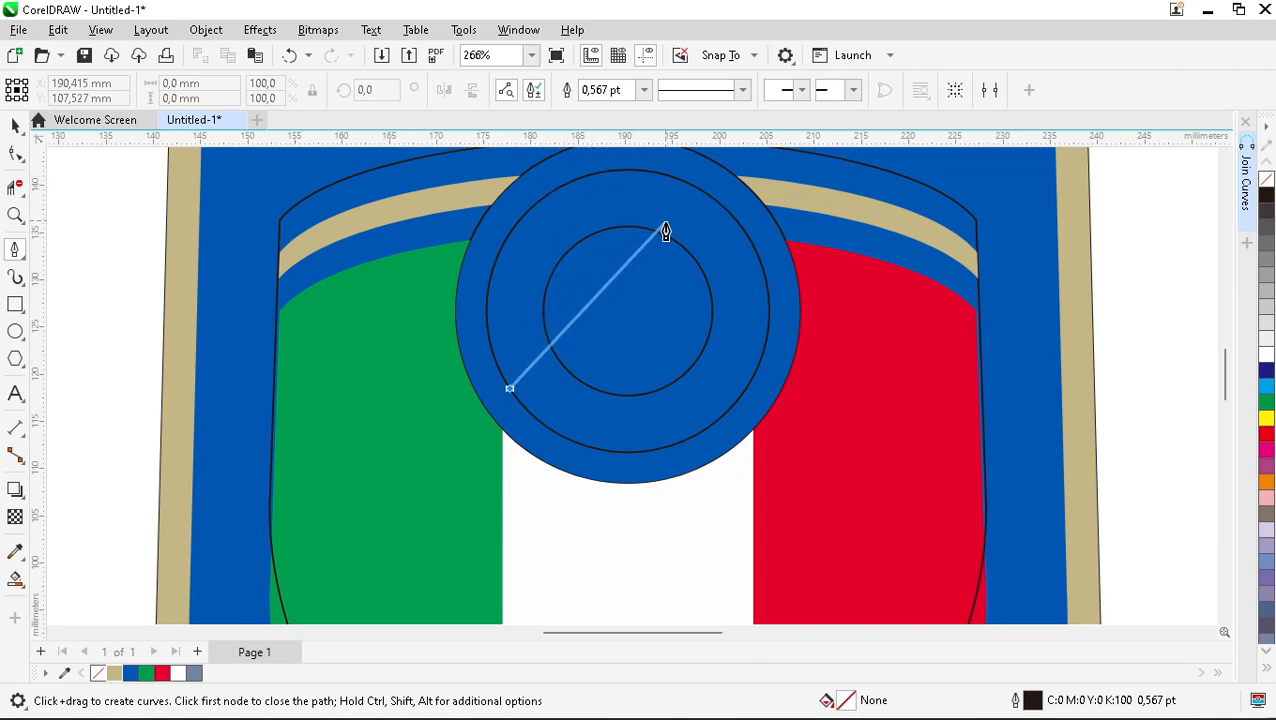
{"action": "left_click_drag", "start_coordinate": [533, 207], "coordinate": [623, 183]}
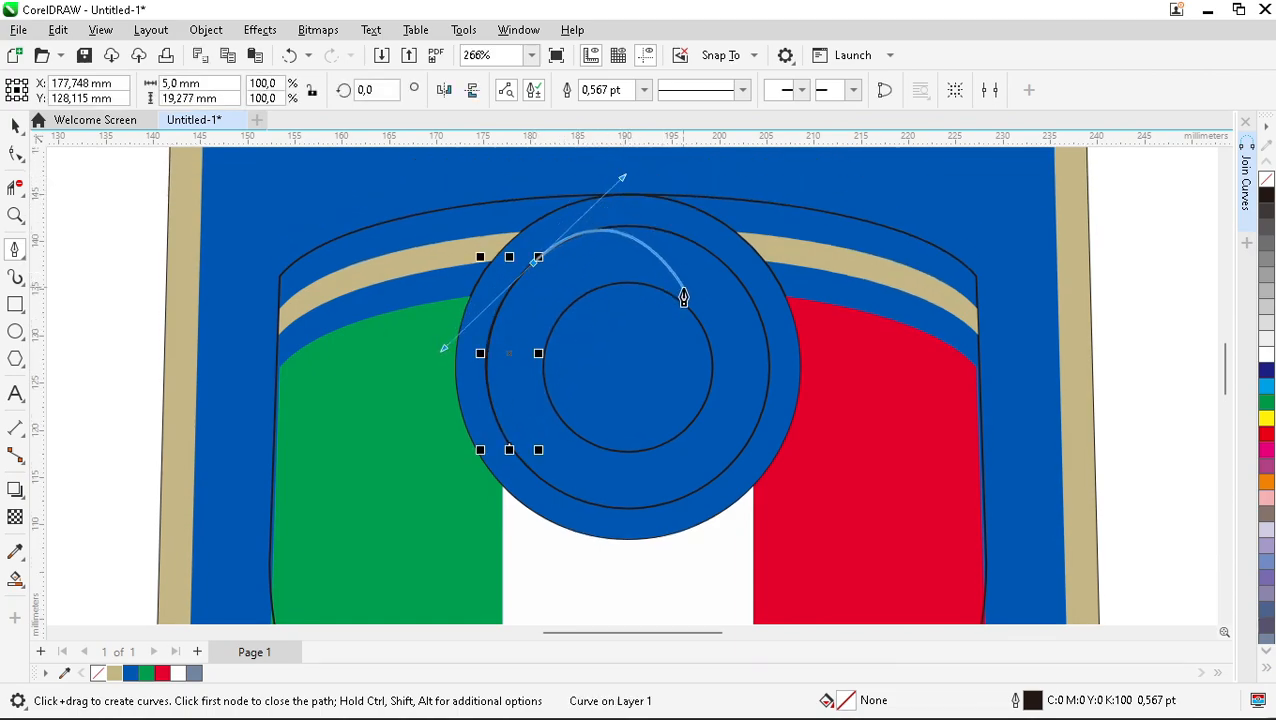
{"action": "left_click", "coordinate": [534, 262]}
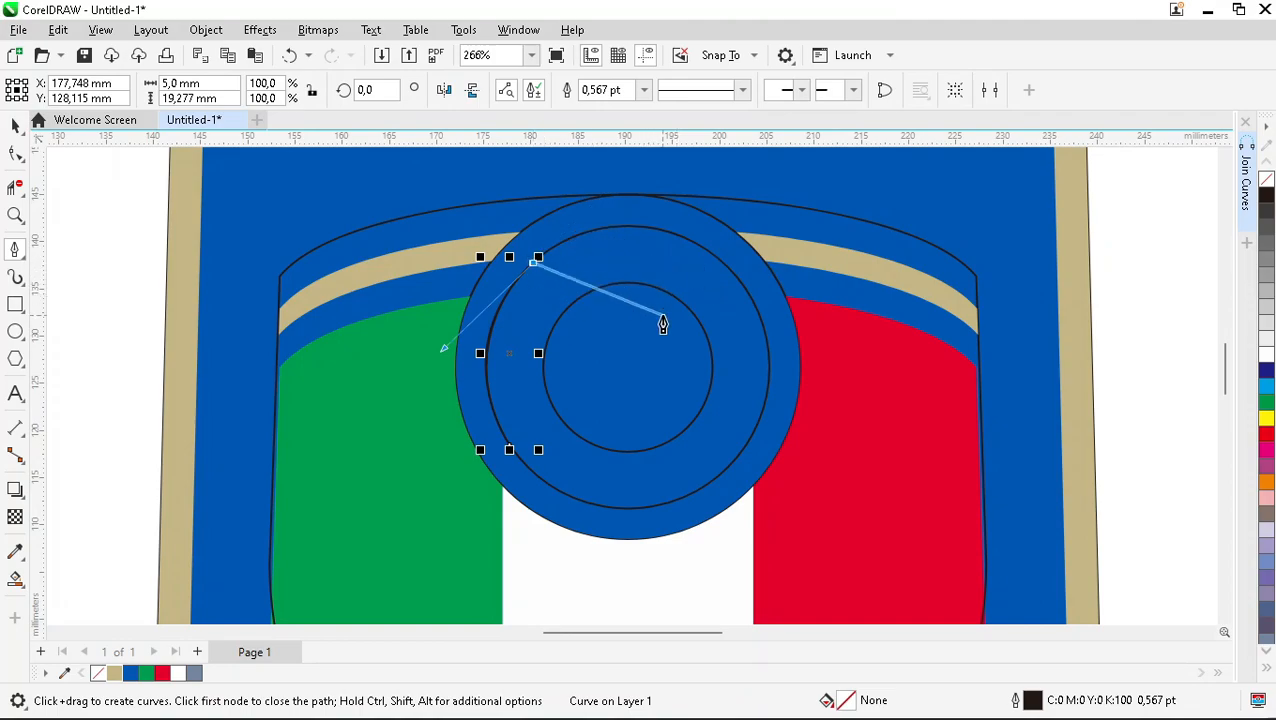
Step: Extend the curve to the inner circle's upper right and close it with an arc back to the lower-left start point, forming a blade
{"action": "left_click_drag", "start_coordinate": [670, 293], "coordinate": [735, 372]}
{"action": "left_click", "coordinate": [670, 293]}
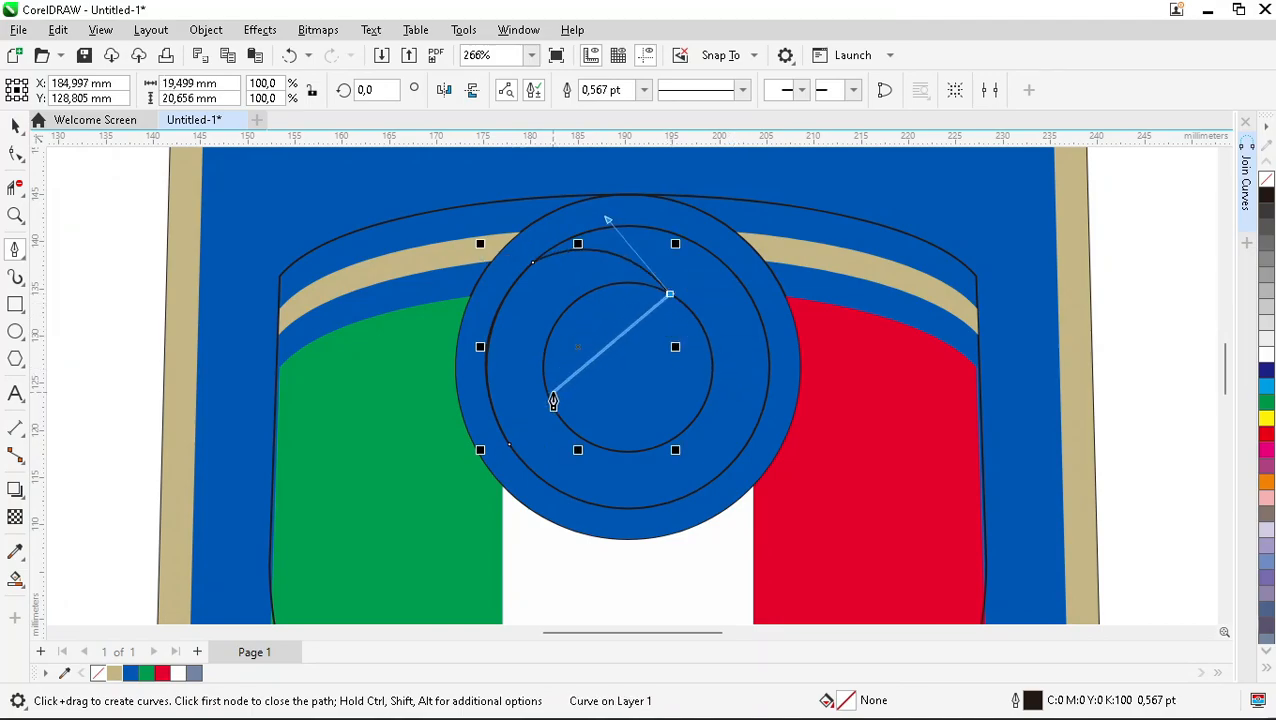
{"action": "left_click_drag", "start_coordinate": [510, 444], "coordinate": [515, 235]}
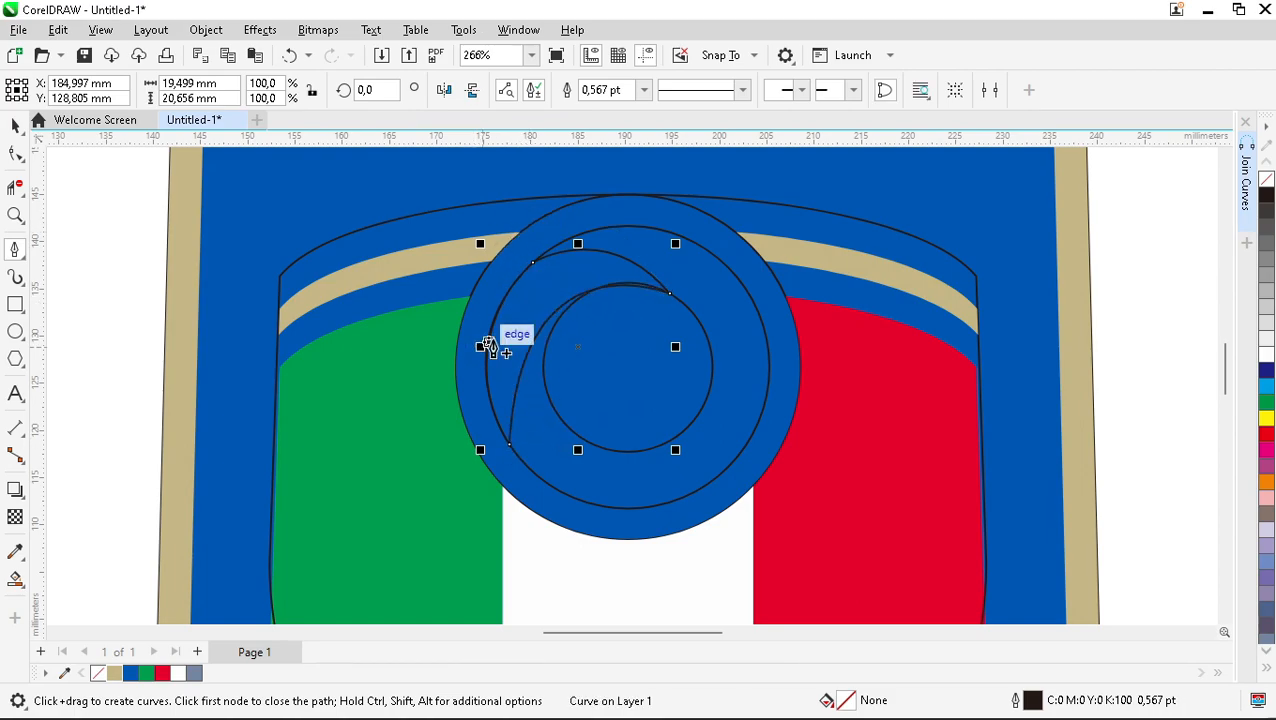
Step: Add a node on the blade's outer left edge, reshape the edge along the middle circle, and remove the upper-left node
{"action": "scroll", "coordinate": [497, 295], "scroll_direction": "up", "scroll_amount": 2}
{"action": "key", "text": "F10"}
{"action": "left_click", "coordinate": [552, 220]}
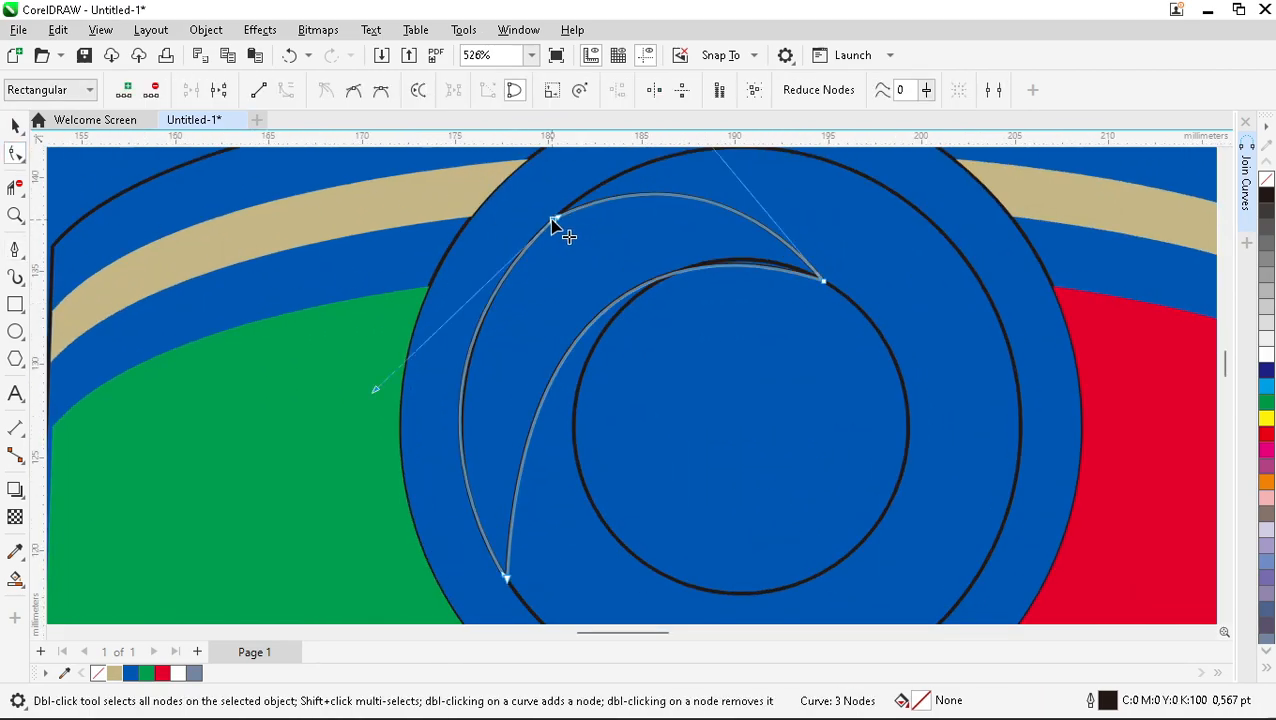
{"action": "left_click_drag", "start_coordinate": [555, 222], "coordinate": [500, 392]}
{"action": "double_click", "coordinate": [476, 373]}
{"action": "left_click_drag", "start_coordinate": [447, 497], "coordinate": [447, 494]}
{"action": "double_click", "coordinate": [567, 204]}
{"action": "scroll", "coordinate": [550, 345], "scroll_direction": "down", "scroll_amount": 2}
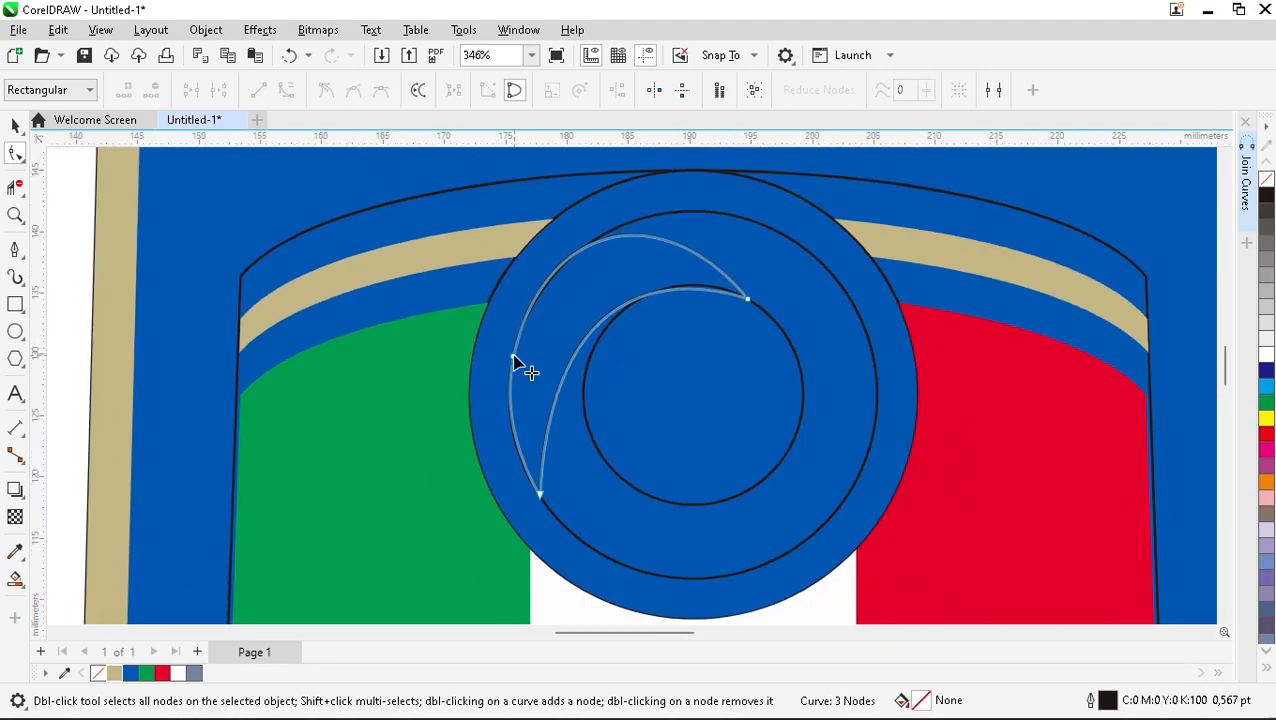
Step: Adjust the outer curve's handle at the blade's right tip, and add and nudge a new node on its inner edge
{"action": "left_click", "coordinate": [615, 320]}
{"action": "mouse_move", "coordinate": [662, 188]}
{"action": "left_mouse_down"}
{"action": "mouse_move", "coordinate": [675, 176]}
{"action": "mouse_move", "coordinate": [680, 190]}
{"action": "mouse_move", "coordinate": [667, 185]}
{"action": "left_mouse_up"}
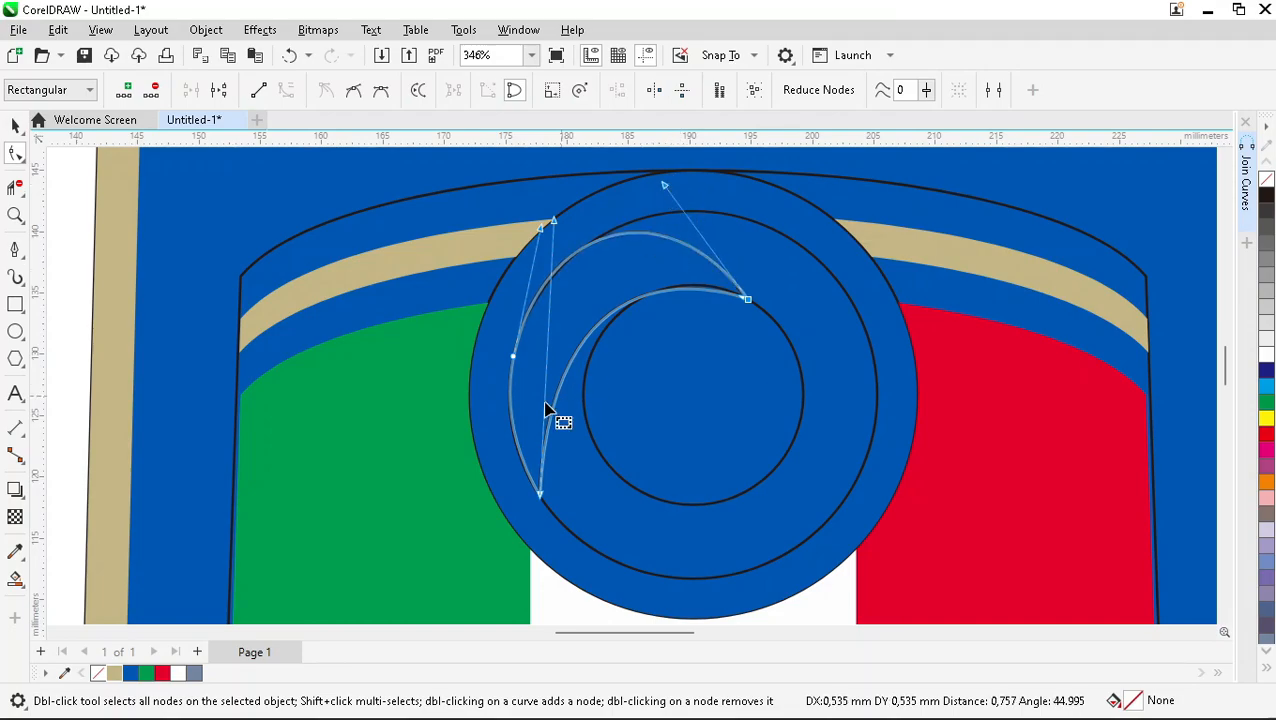
{"action": "left_click", "coordinate": [566, 369]}
{"action": "double_click", "coordinate": [565, 370]}
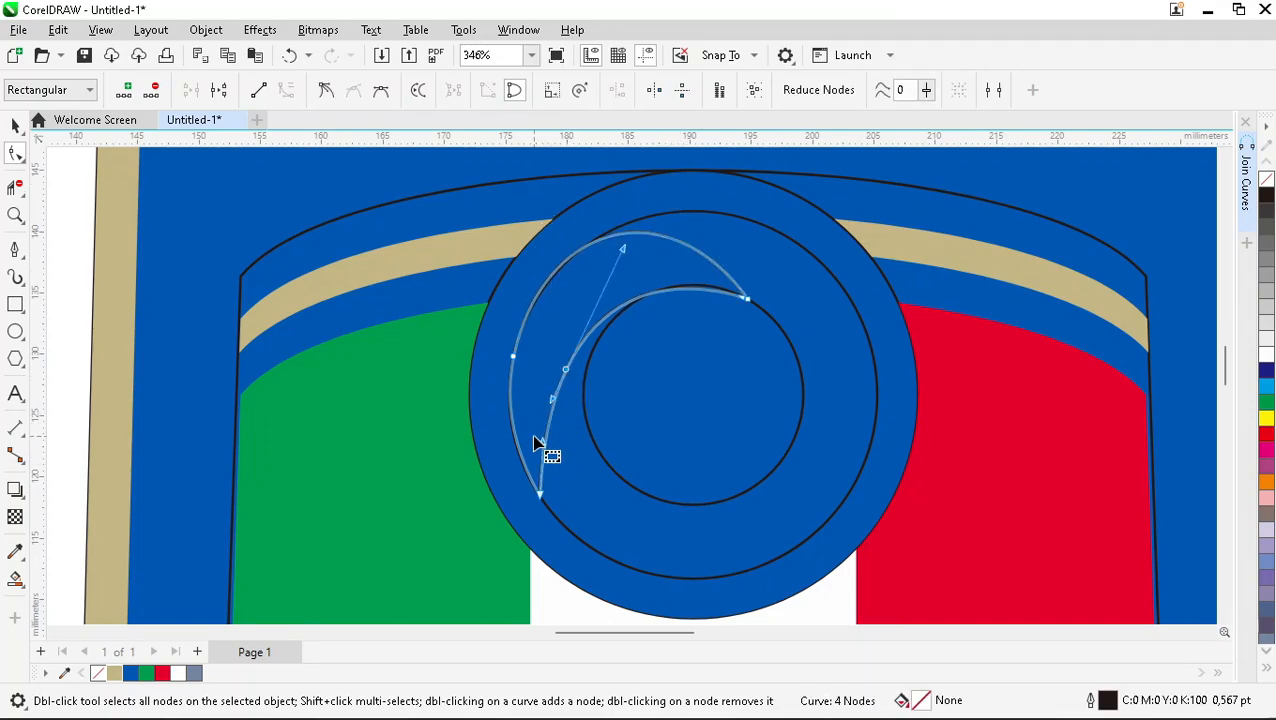
{"action": "scroll", "coordinate": [537, 443], "scroll_direction": "up", "scroll_amount": 2}
{"action": "left_click_drag", "start_coordinate": [575, 332], "coordinate": [577, 320]}
Step: Reshape both curves meeting at the blade's right tip by adjusting their handles, bowing the inner curve over the inner circle
{"action": "left_click", "coordinate": [848, 222]}
{"action": "scroll", "coordinate": [817, 313], "scroll_direction": "down", "scroll_amount": 2}
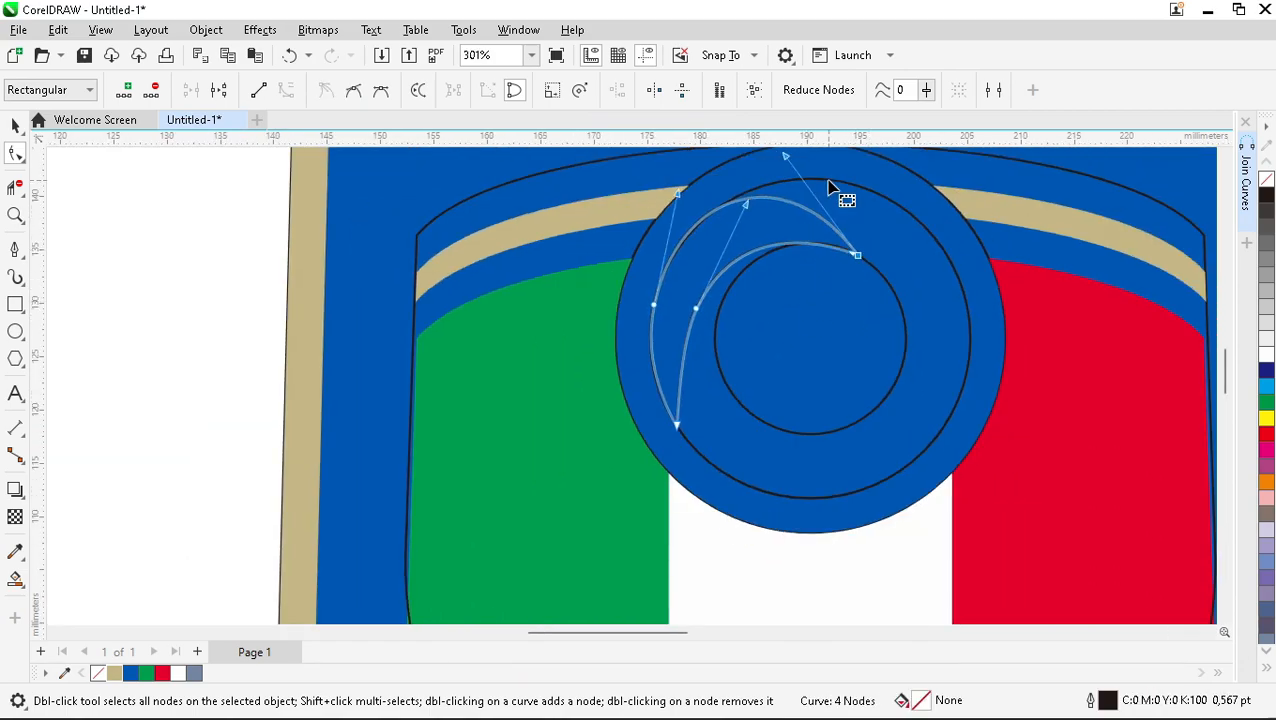
{"action": "scroll", "coordinate": [789, 151], "scroll_direction": "up", "scroll_amount": 2}
{"action": "left_click_drag", "start_coordinate": [785, 221], "coordinate": [793, 216]}
{"action": "scroll", "coordinate": [843, 328], "scroll_direction": "up", "scroll_amount": 2}
{"action": "mouse_move", "coordinate": [869, 321]}
{"action": "left_mouse_down"}
{"action": "mouse_move", "coordinate": [862, 305]}
{"action": "mouse_move", "coordinate": [871, 319]}
{"action": "left_mouse_up"}
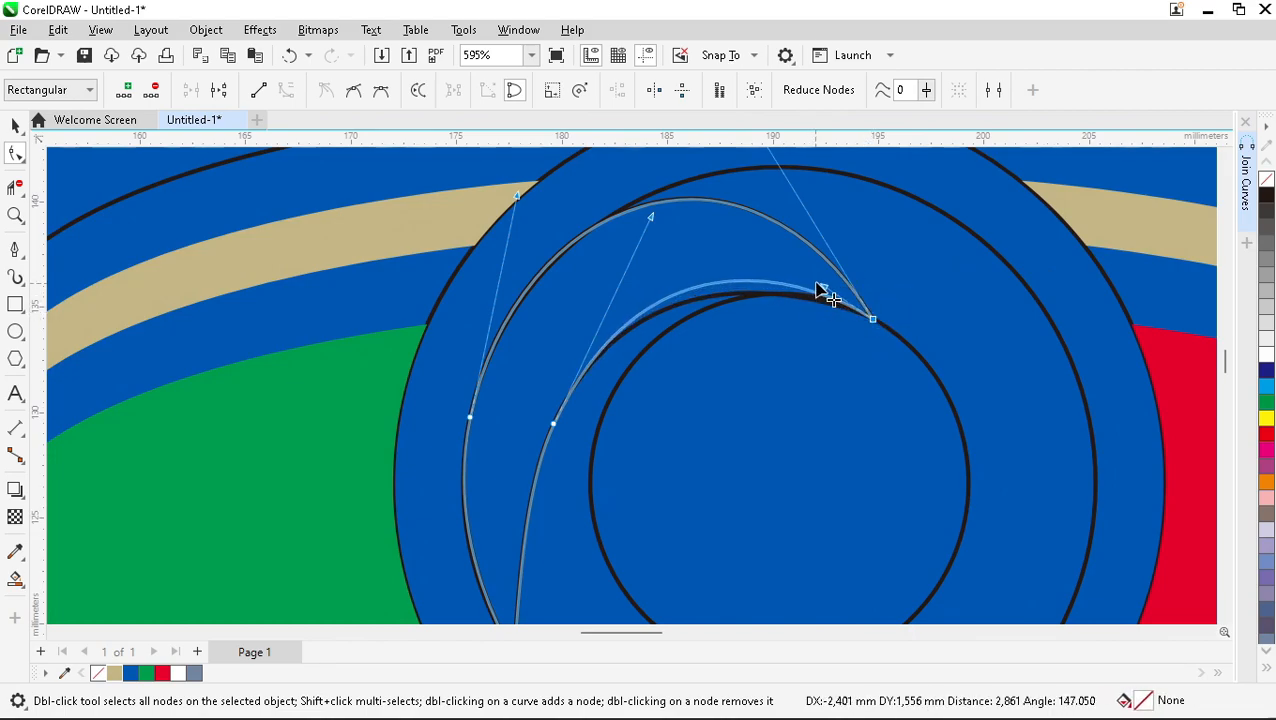
{"action": "left_click_drag", "start_coordinate": [653, 219], "coordinate": [688, 268]}
{"action": "scroll", "coordinate": [660, 300], "scroll_direction": "down", "scroll_amount": 2}
Step: Reposition the inner-edge node and its lower handle to smooth the blade's lower arc, making the blade about 19.4 by 21.6 mm
{"action": "scroll", "coordinate": [627, 357], "scroll_direction": "up", "scroll_amount": 2}
{"action": "left_click_drag", "start_coordinate": [631, 335], "coordinate": [631, 338]}
{"action": "left_click_drag", "start_coordinate": [605, 436], "coordinate": [574, 400]}
{"action": "left_click", "coordinate": [632, 335]}
{"action": "left_click_drag", "start_coordinate": [632, 334], "coordinate": [647, 316]}
{"action": "left_click_drag", "start_coordinate": [577, 403], "coordinate": [577, 434]}
{"action": "scroll", "coordinate": [550, 405], "scroll_direction": "down", "scroll_amount": 2}
Step: Place the blade's rotation centre at the circles' centre and make two rotated copies spaced evenly around the ring
{"action": "key", "text": "space"}
{"action": "scroll", "coordinate": [577, 321], "scroll_direction": "down", "scroll_amount": 1}
{"action": "scroll", "coordinate": [605, 410], "scroll_direction": "up", "scroll_amount": 1}
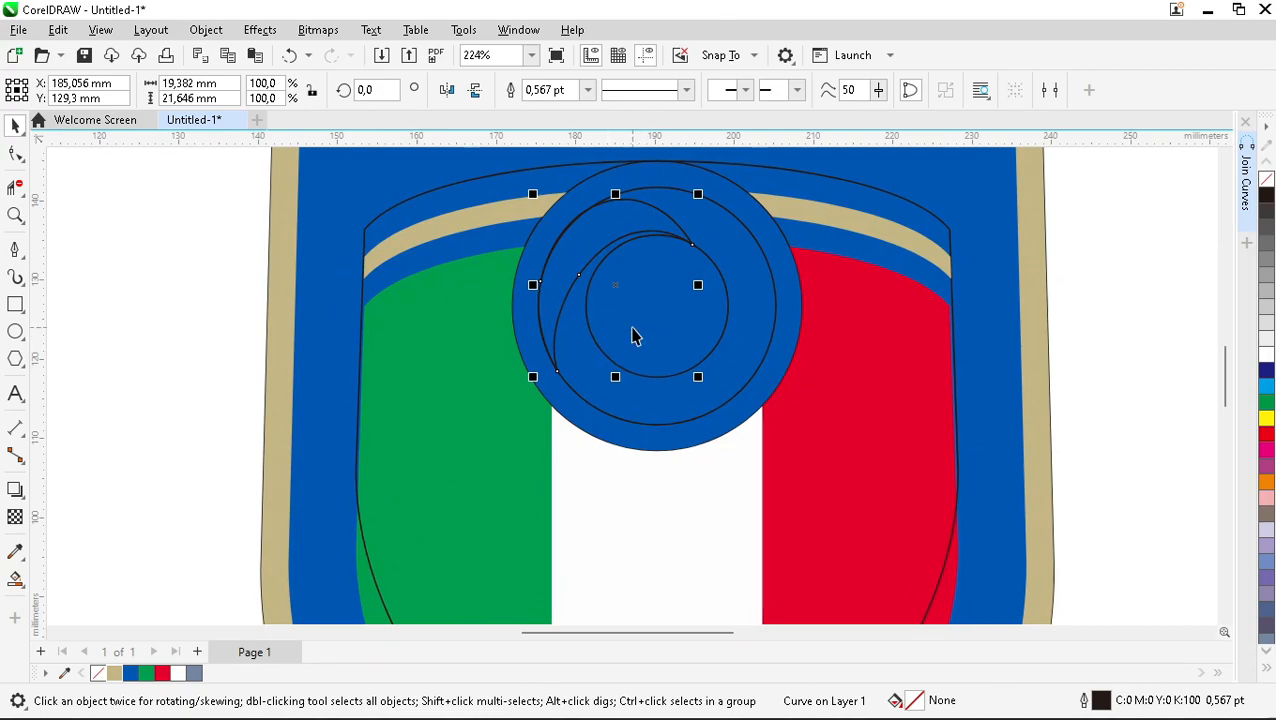
{"action": "left_click", "coordinate": [577, 256]}
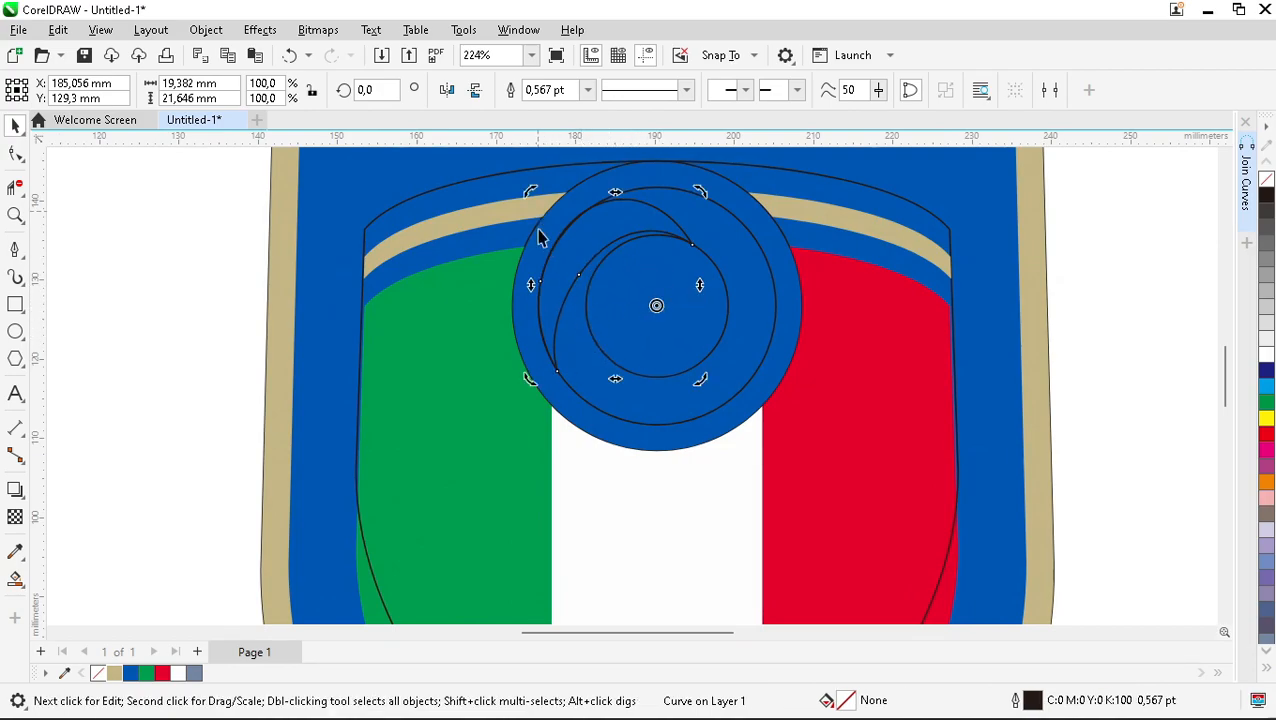
{"action": "left_click_drag", "start_coordinate": [531, 383], "coordinate": [817, 401]}
{"action": "left_click_drag", "start_coordinate": [772, 292], "coordinate": [571, 173]}
Step: Ungroup the three concentric circle outlines and delete the outermost one
{"action": "left_click", "coordinate": [688, 298]}
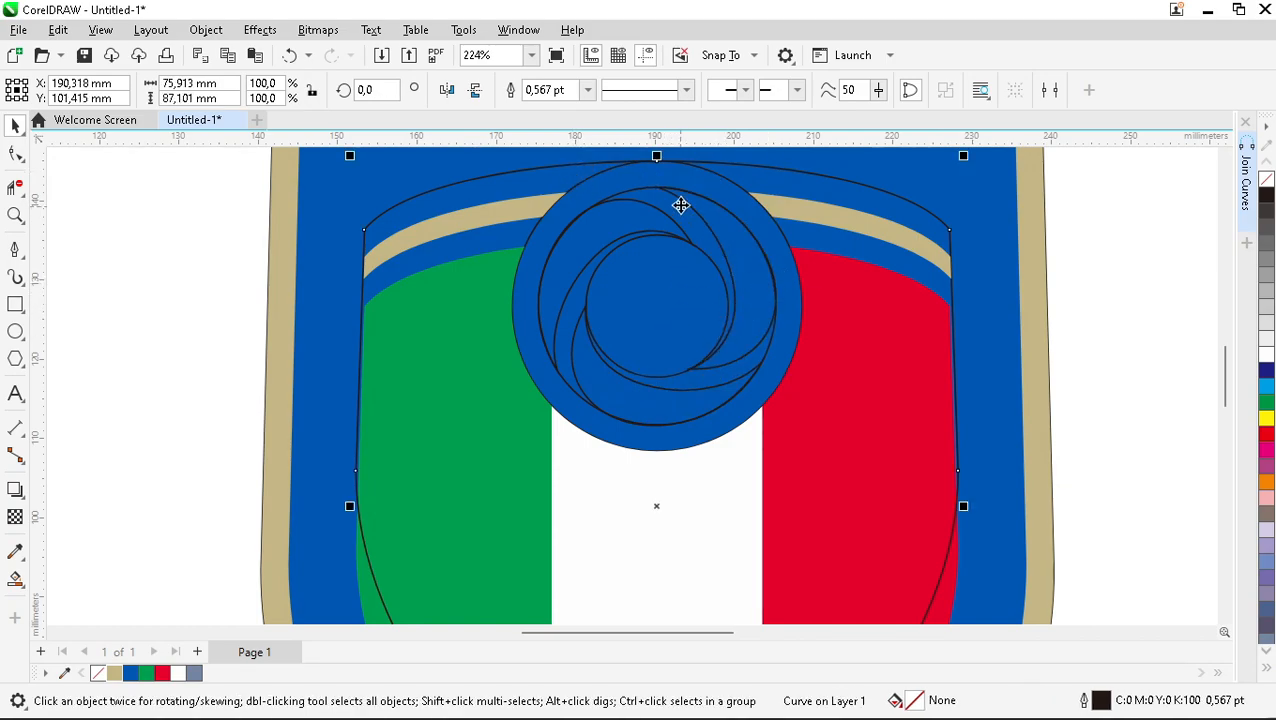
{"action": "left_click", "coordinate": [710, 179]}
{"action": "key", "text": "ctrl+u"}
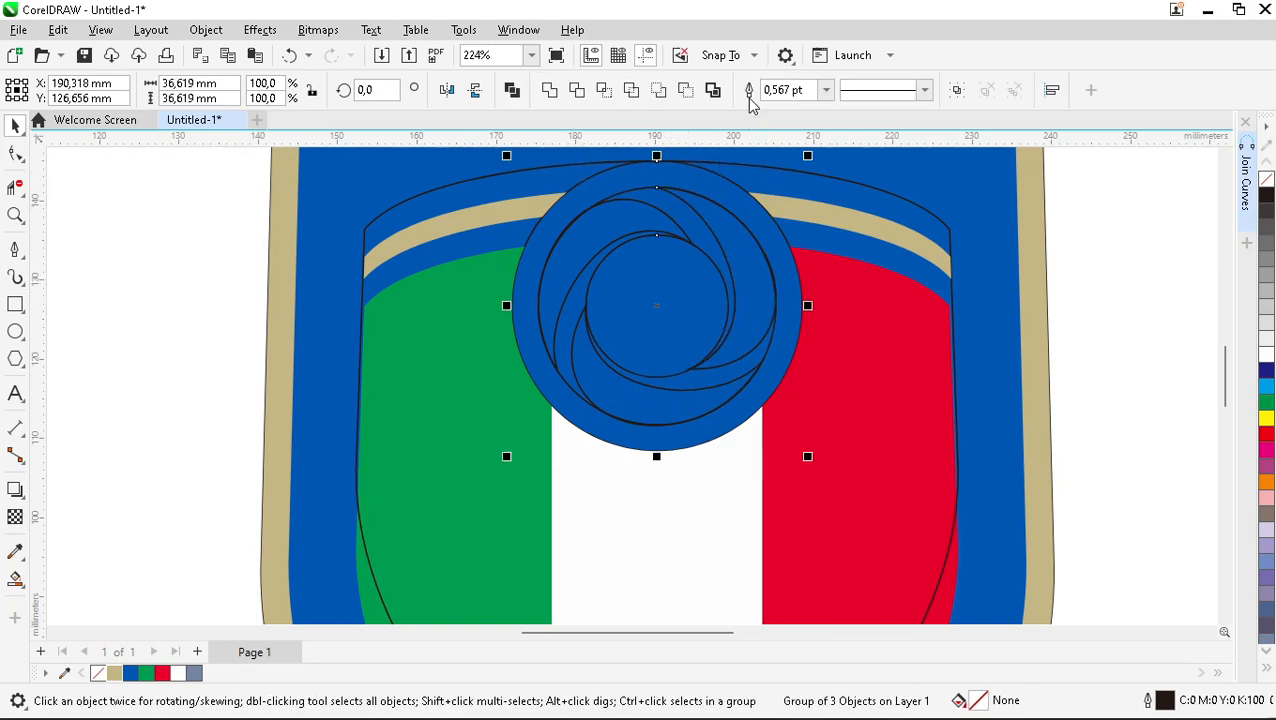
{"action": "left_click", "coordinate": [1123, 318]}
{"action": "left_click", "coordinate": [727, 187]}
{"action": "key", "text": "Escape"}
Step: Delete the middle circle outline around the blades, keeping all three blades
{"action": "left_click", "coordinate": [716, 204]}
{"action": "key", "text": "Escape"}
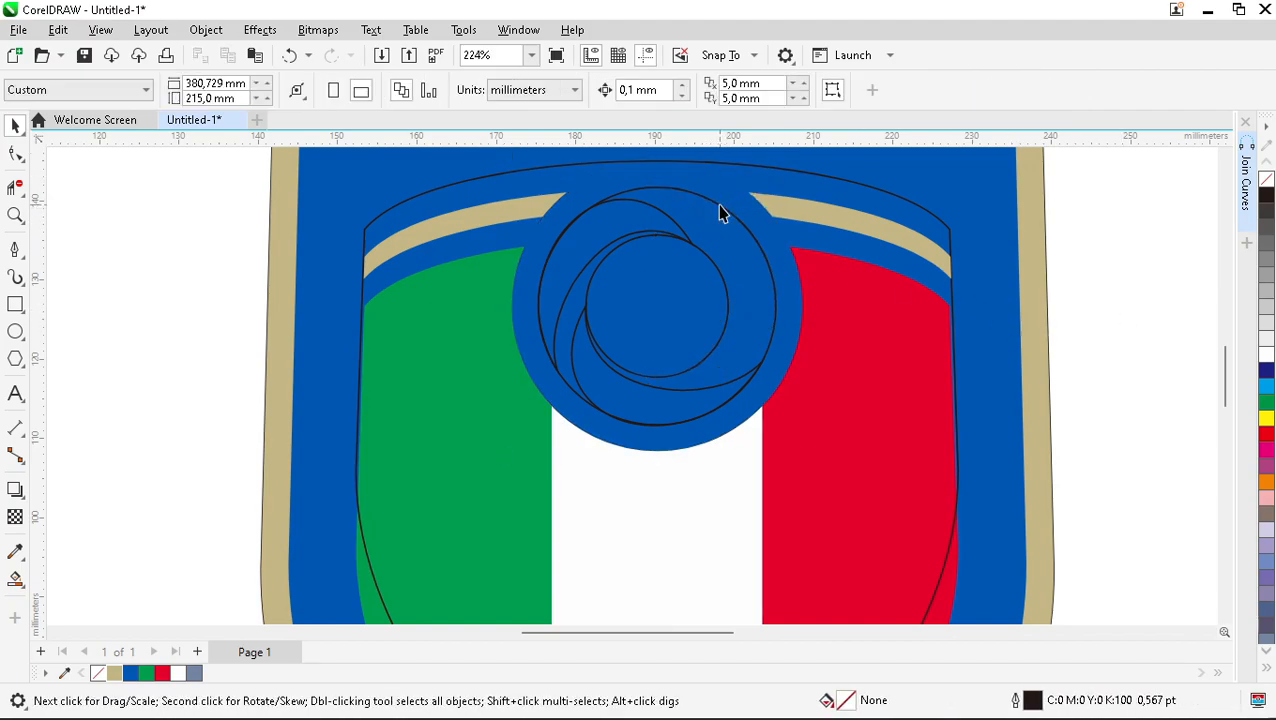
{"action": "left_click", "coordinate": [720, 200]}
{"action": "left_click", "coordinate": [661, 196]}
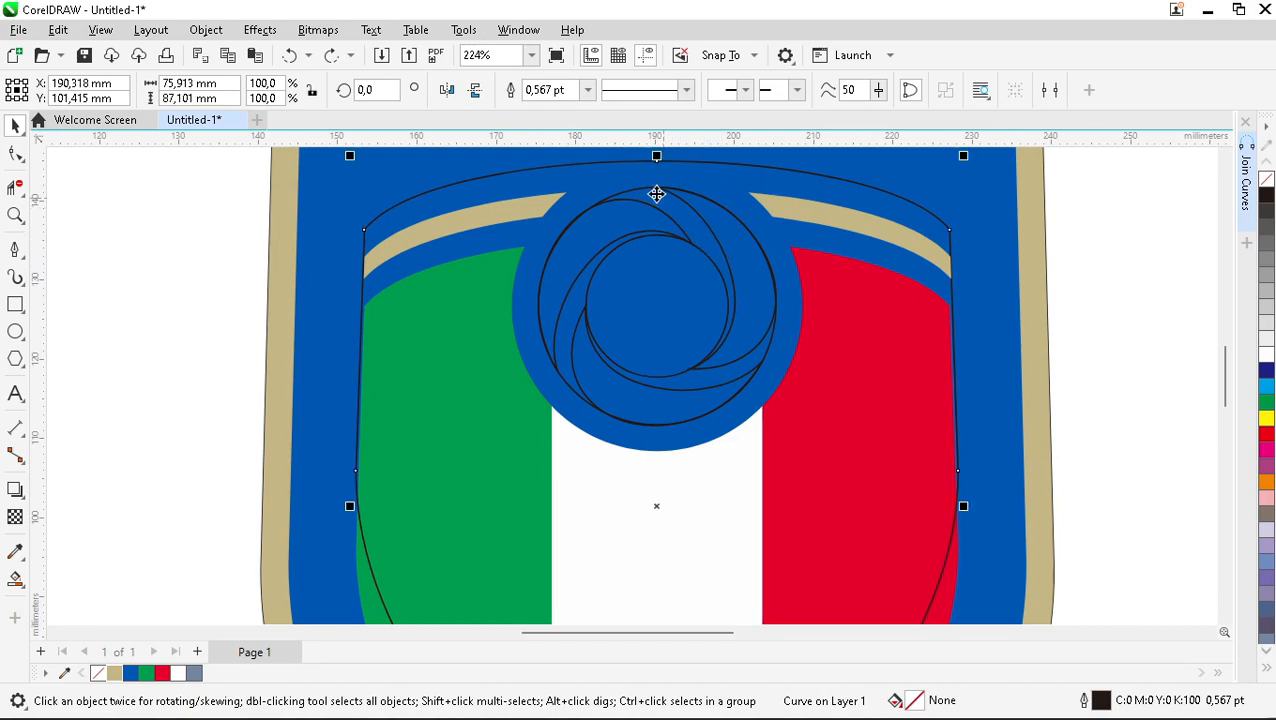
{"action": "left_click", "coordinate": [647, 188]}
{"action": "key", "text": "Escape"}
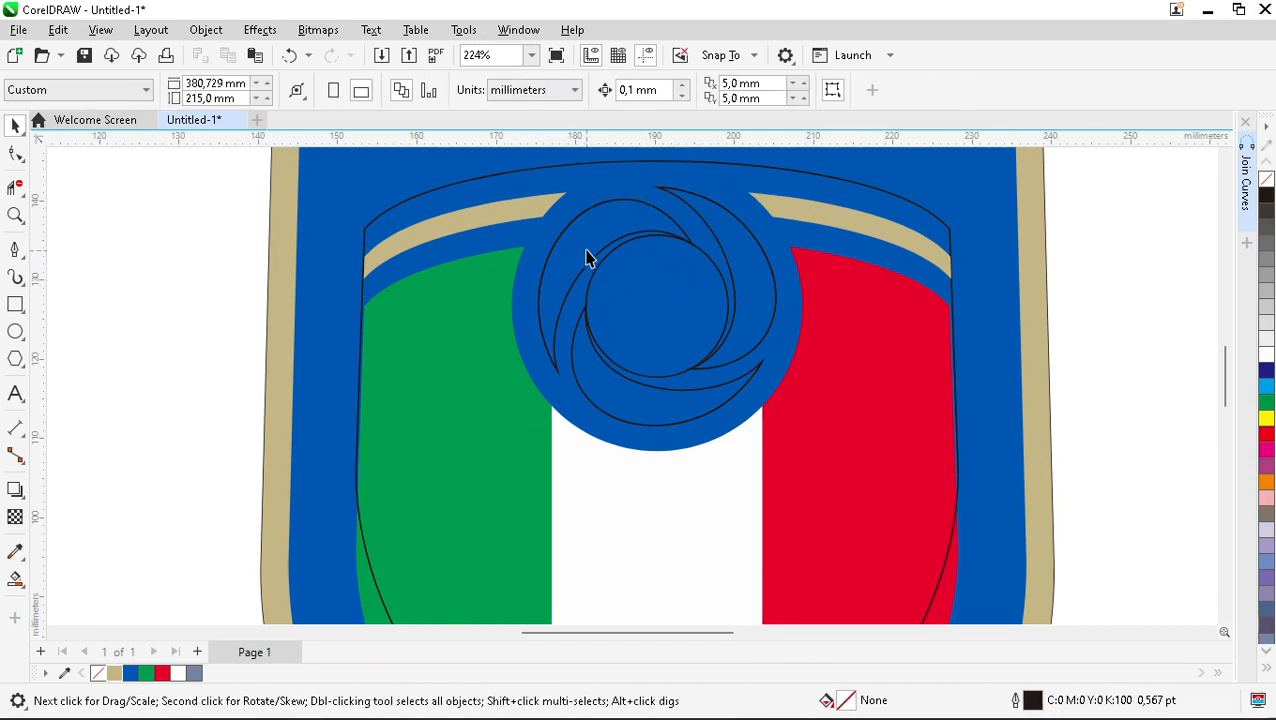
Step: Fill the three blades with the border's tan and remove their outlines
{"action": "left_click", "coordinate": [632, 376]}
{"action": "left_click", "coordinate": [650, 410], "text": "shift"}
{"action": "left_click", "coordinate": [756, 273], "text": "shift"}
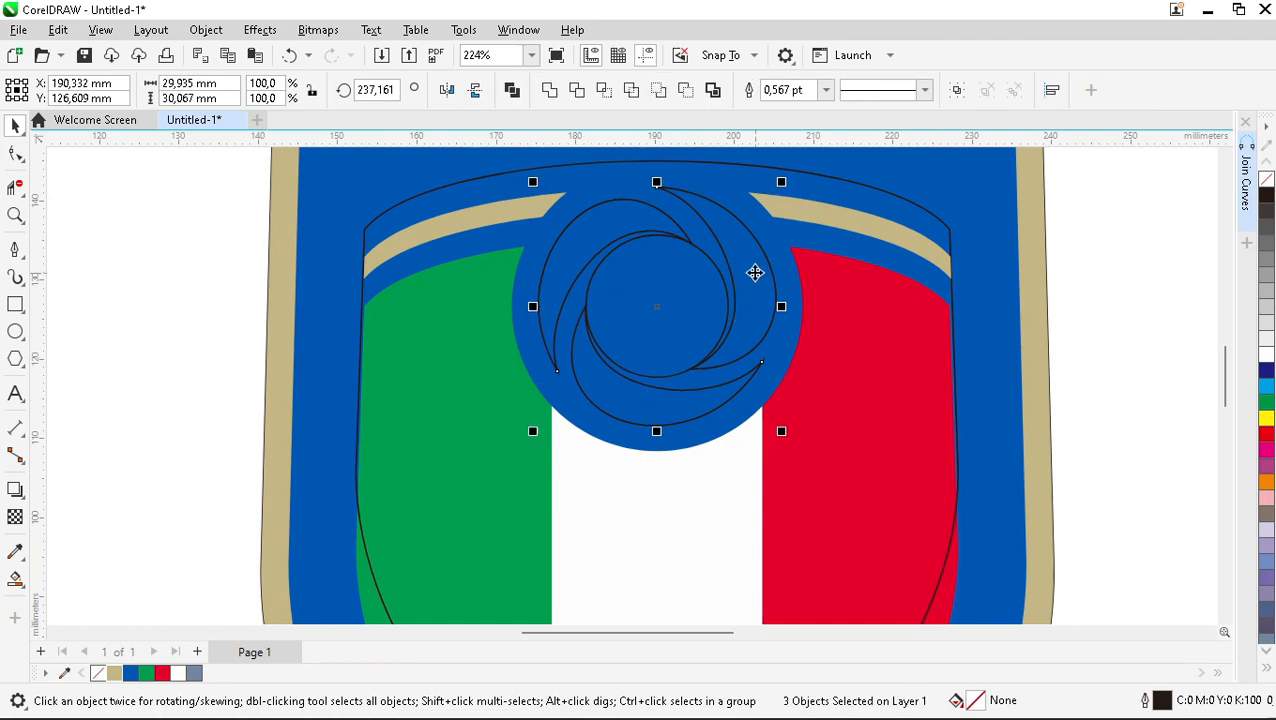
{"action": "left_click", "coordinate": [114, 673]}
{"action": "left_click", "coordinate": [826, 89]}
{"action": "left_click", "coordinate": [772, 108]}
{"action": "left_click", "coordinate": [165, 370]}
Step: Add text beside the shield reading ITALIA with FIGC on a second line
{"action": "scroll", "coordinate": [704, 371], "scroll_direction": "down", "scroll_amount": 2}
{"action": "scroll", "coordinate": [700, 362], "scroll_direction": "up", "scroll_amount": 1}
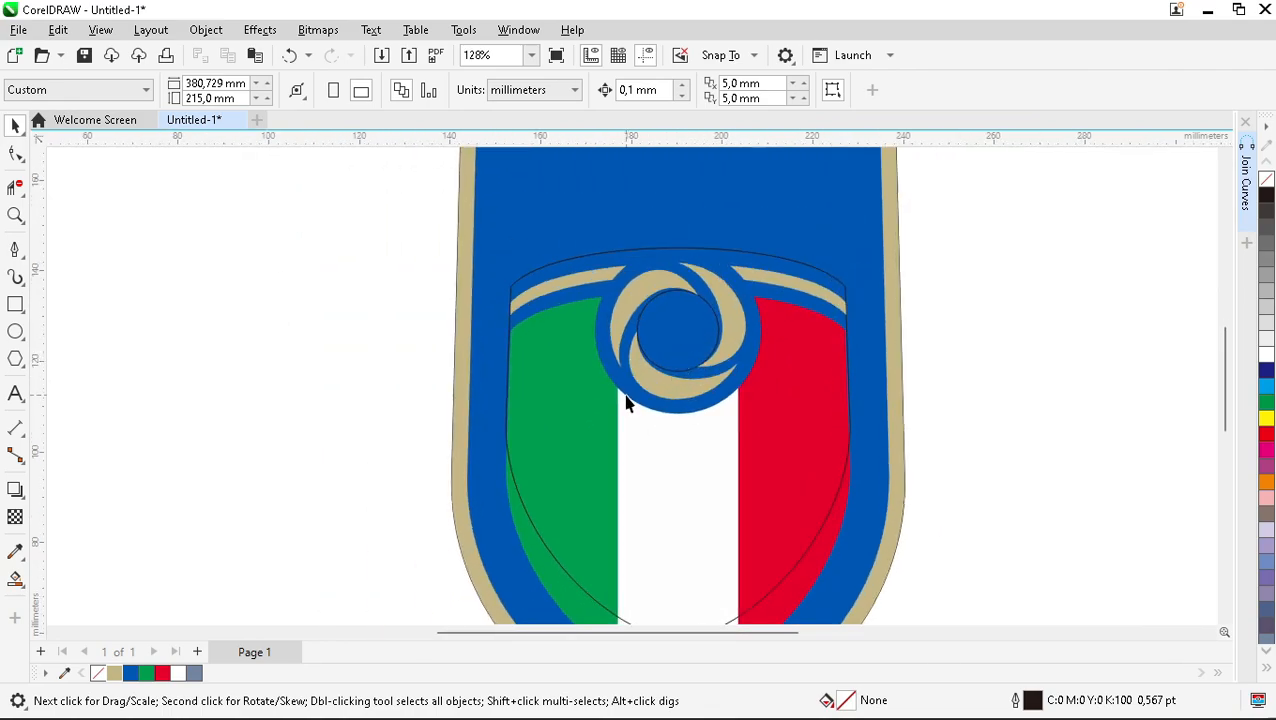
{"action": "scroll", "coordinate": [604, 302], "scroll_direction": "down", "scroll_amount": 3}
{"action": "scroll", "coordinate": [634, 304], "scroll_direction": "up", "scroll_amount": 2}
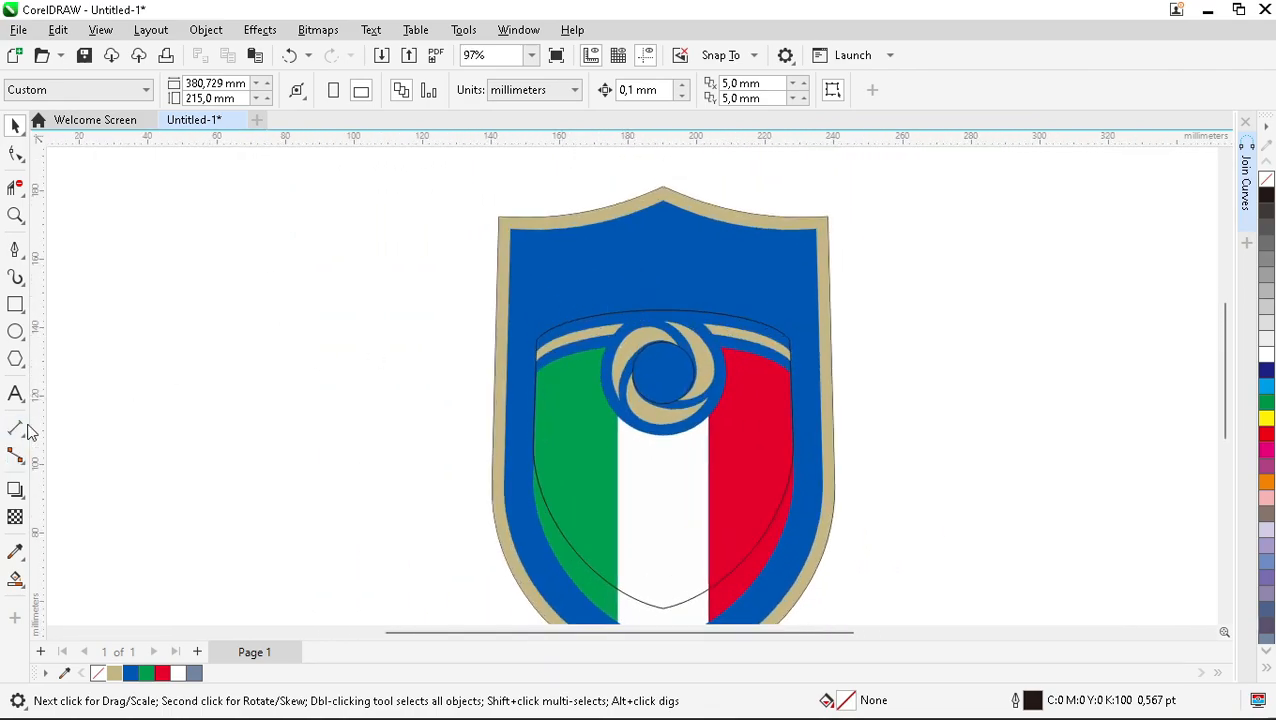
{"action": "key", "text": "F8"}
{"action": "scroll", "coordinate": [256, 294], "scroll_direction": "up", "scroll_amount": 1}
{"action": "left_click", "coordinate": [255, 283]}
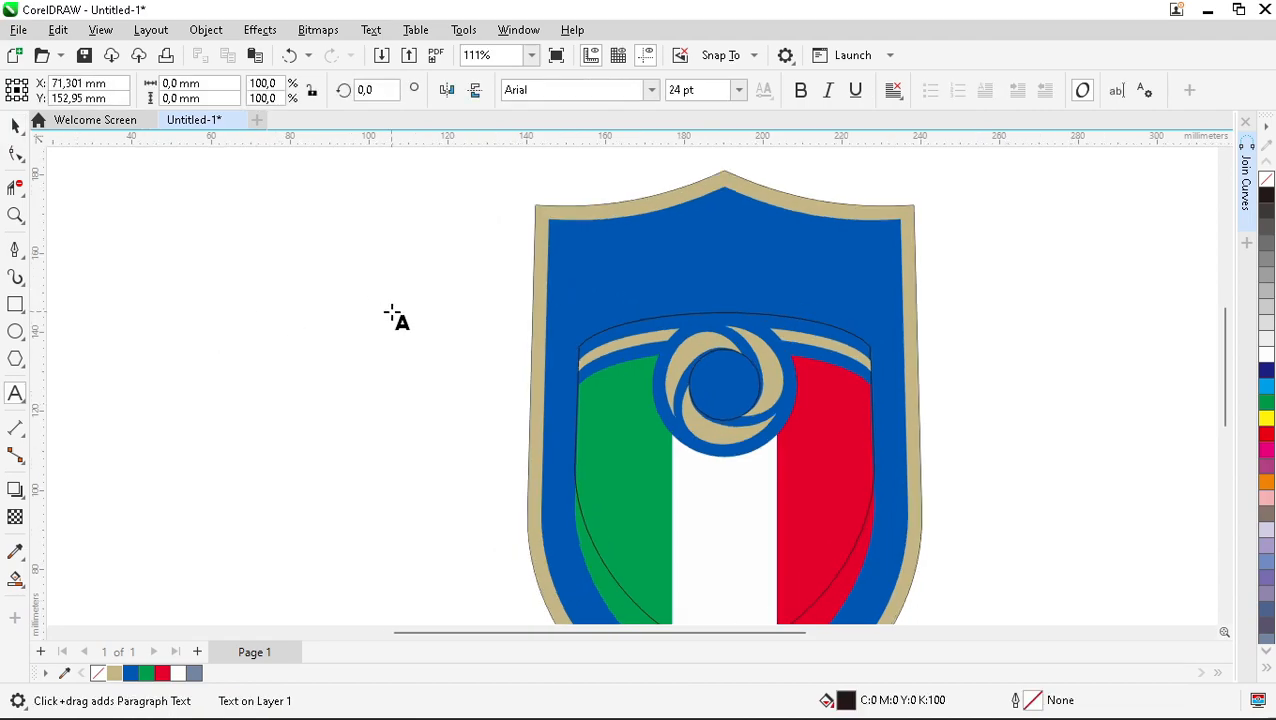
{"action": "type", "text": "ITALIA"}
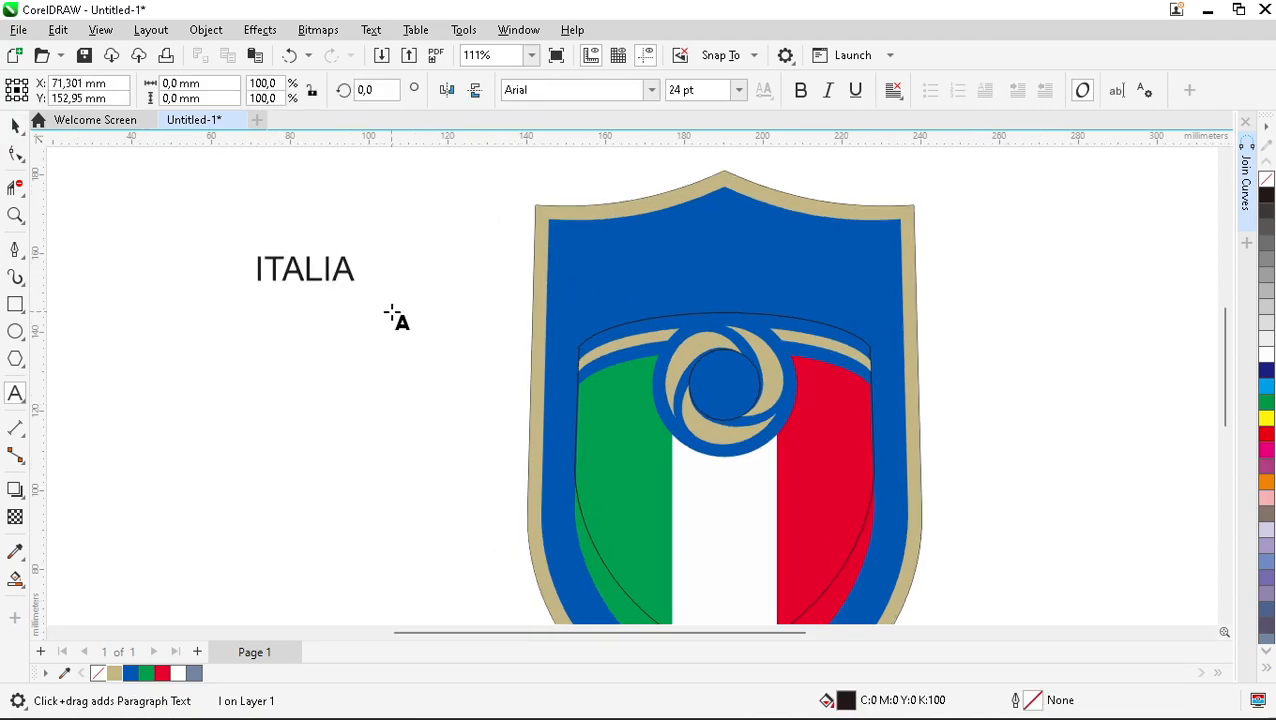
Step: Set the two-line text's font to FIGC - Azzurri
{"action": "left_click", "coordinate": [15, 125]}
{"action": "left_click", "coordinate": [651, 90]}
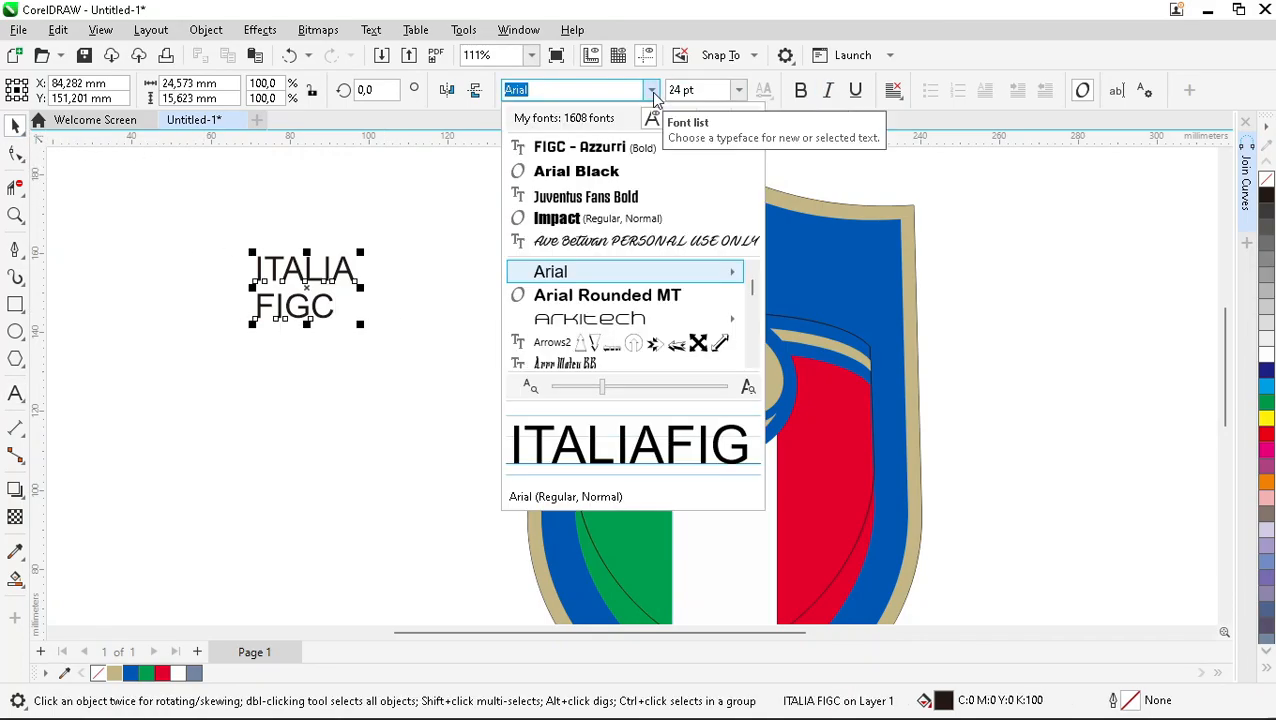
{"action": "left_click", "coordinate": [580, 147]}
{"action": "scroll", "coordinate": [447, 309], "scroll_direction": "up", "scroll_amount": 3}
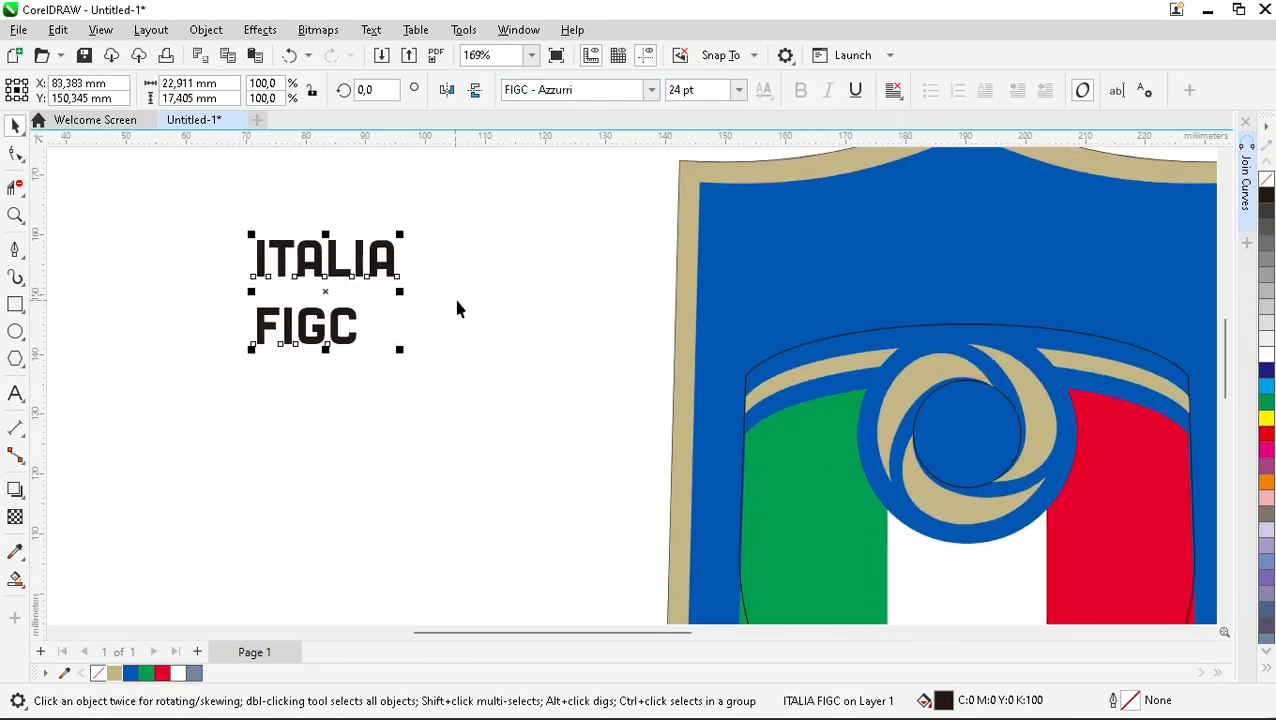
Step: Break the text apart into separate lines and set the ITALIA line's size to 60 pt
{"action": "key", "text": "ctrl+k"}
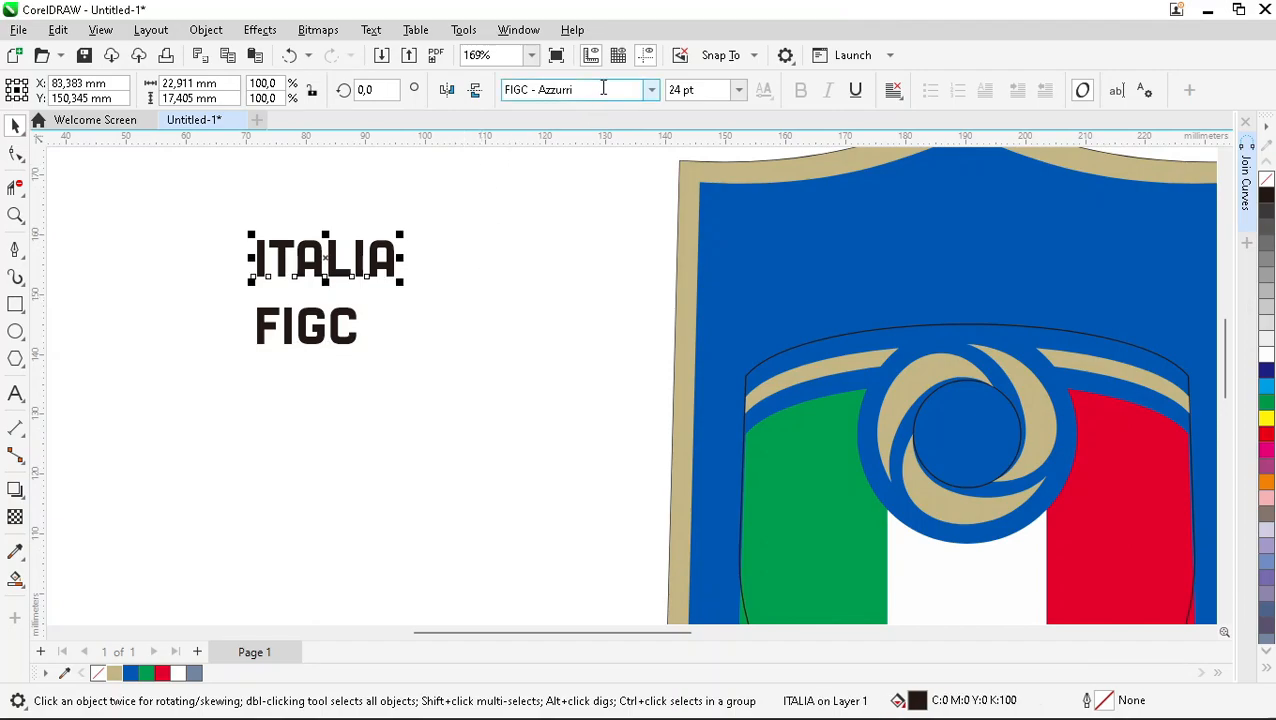
{"action": "left_click", "coordinate": [675, 90]}
{"action": "type", "text": "6"}
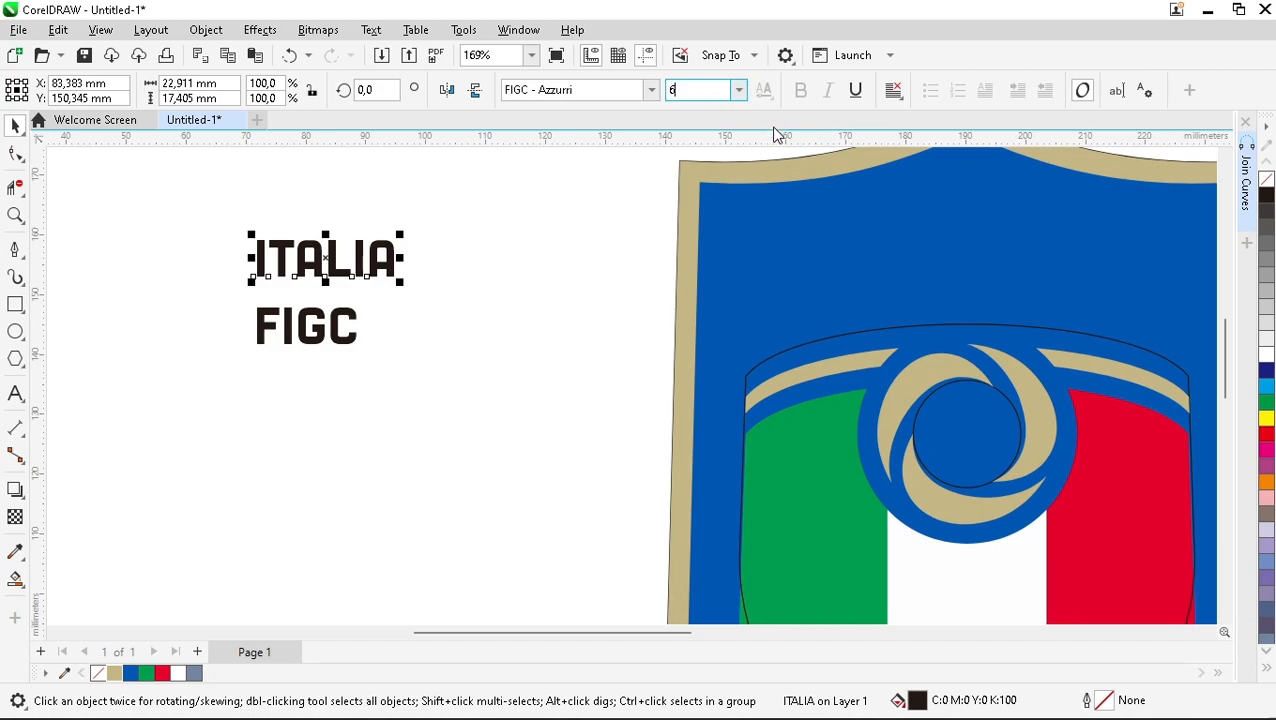
{"action": "type", "text": "0"}
{"action": "key", "text": "Return"}
{"action": "scroll", "coordinate": [513, 342], "scroll_direction": "down", "scroll_amount": 2}
{"action": "scroll", "coordinate": [461, 333], "scroll_direction": "up", "scroll_amount": 1}
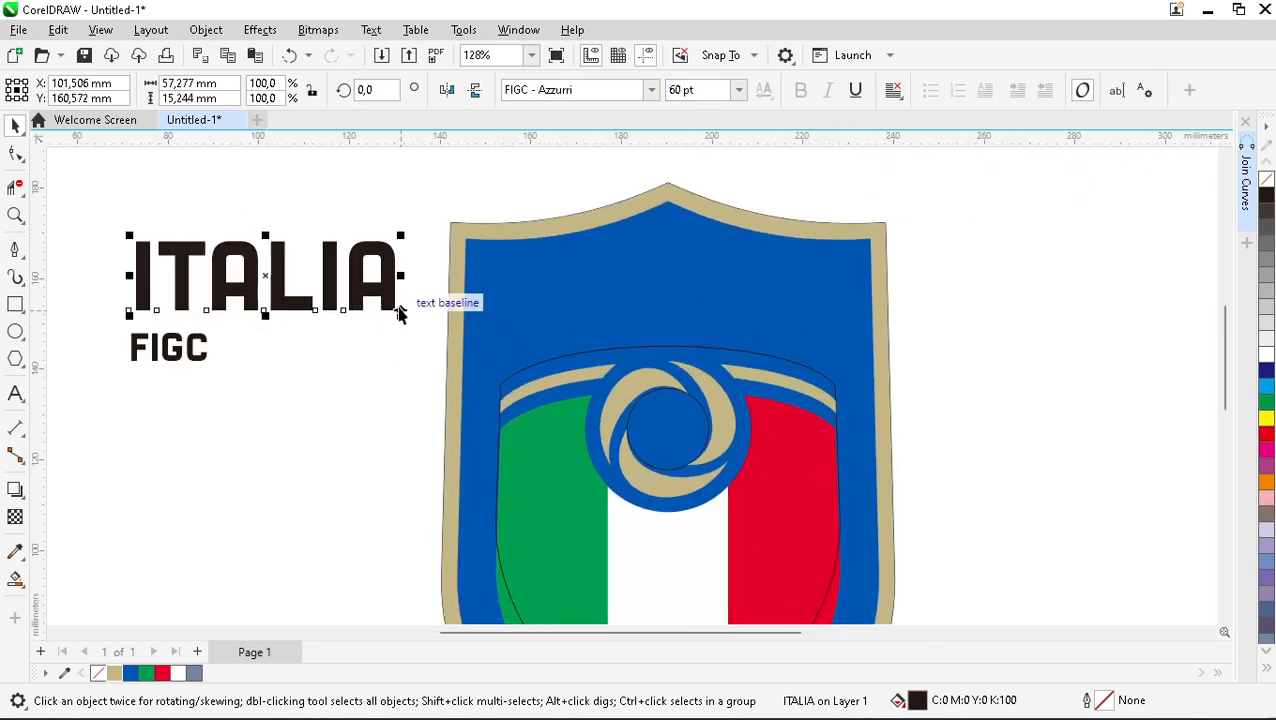
Step: Centre the FIGC text horizontally on the inner shield outline
{"action": "key", "text": "Tab"}
{"action": "left_click", "coordinate": [666, 419], "text": "shift"}
{"action": "key", "text": "c"}
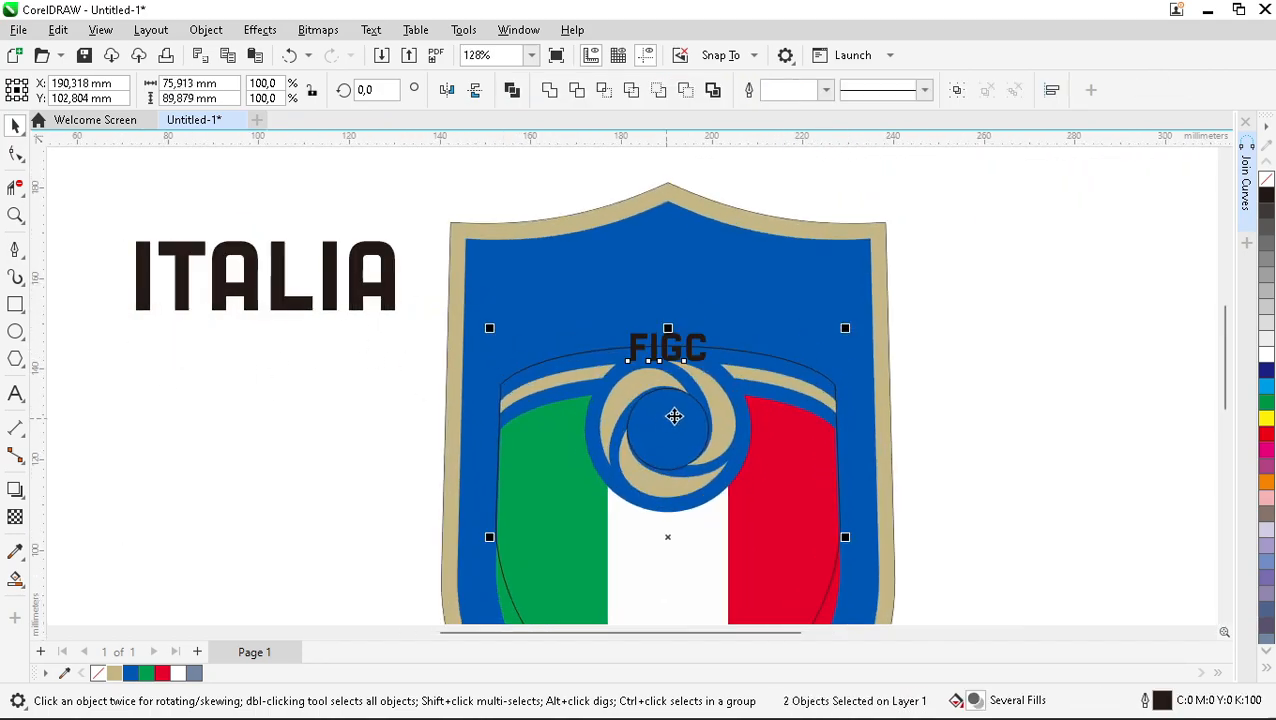
Step: Centre the FIGC text on the small circle inside the swirling ring
{"action": "key", "text": "e"}
{"action": "left_click", "coordinate": [1076, 392]}
{"action": "scroll", "coordinate": [645, 543], "scroll_direction": "down", "scroll_amount": 1}
{"action": "scroll", "coordinate": [656, 528], "scroll_direction": "up", "scroll_amount": 2}
{"action": "scroll", "coordinate": [657, 537], "scroll_direction": "up", "scroll_amount": 4}
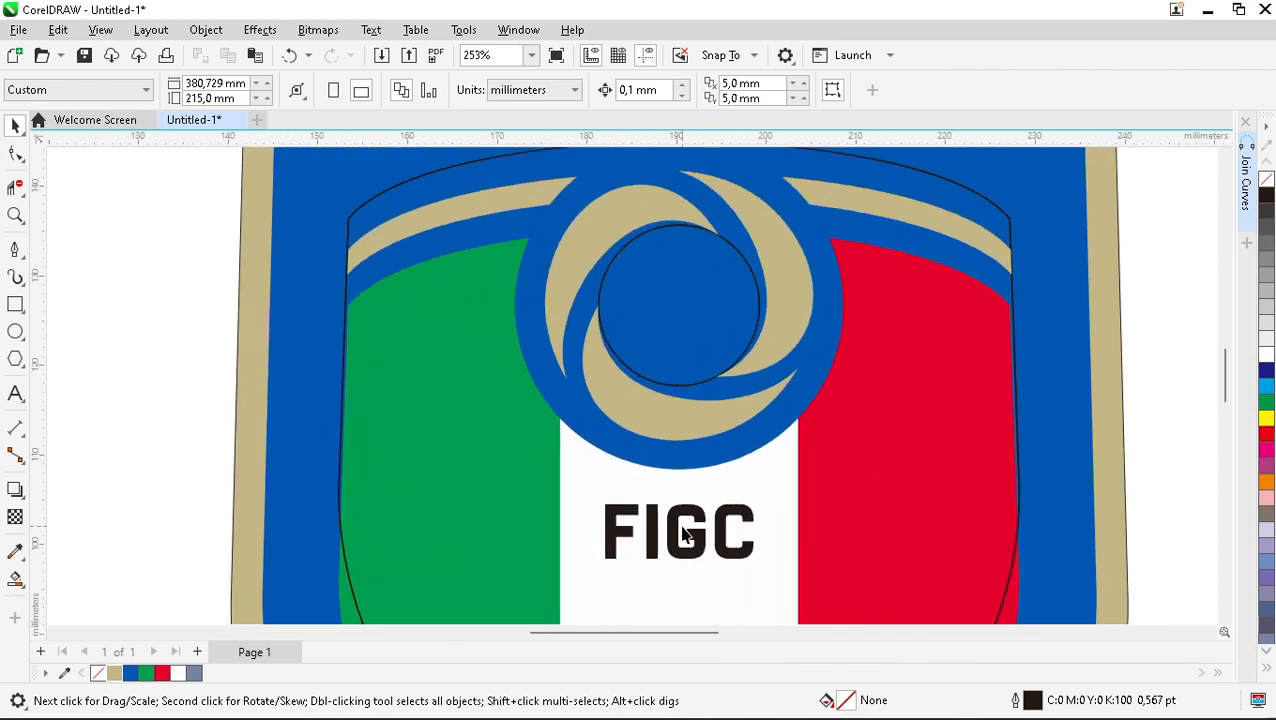
{"action": "left_click", "coordinate": [676, 530]}
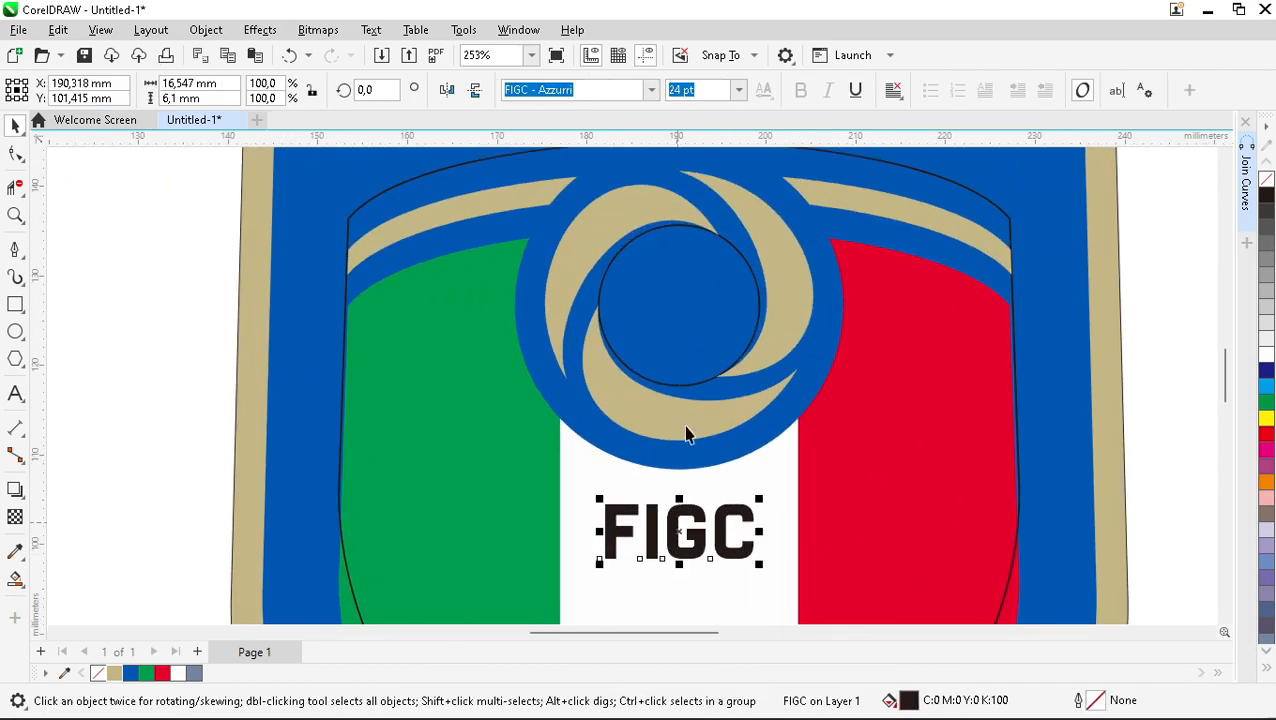
{"action": "left_click", "coordinate": [603, 281], "text": "shift"}
{"action": "key", "text": "c"}
{"action": "key", "text": "Escape"}
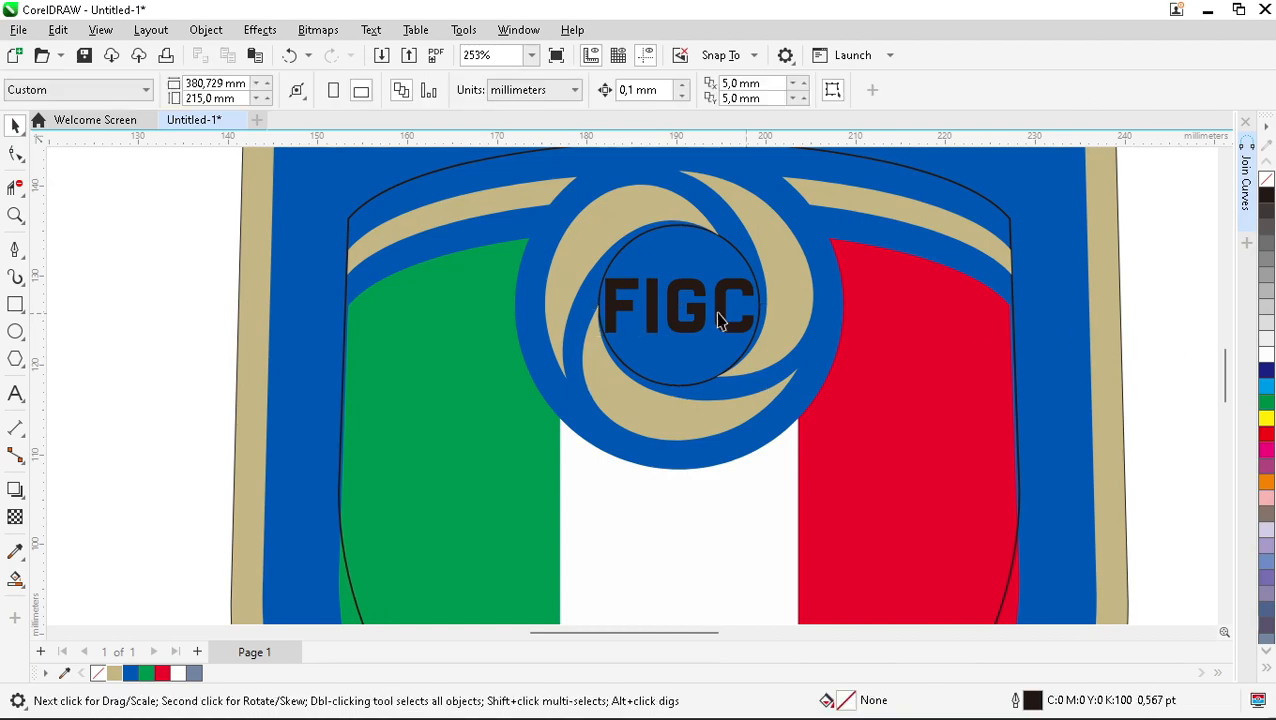
Step: Set the FIGC text's size to 22 pt and recentre it on the small circle both ways
{"action": "scroll", "coordinate": [688, 289], "scroll_direction": "up", "scroll_amount": 2}
{"action": "left_click", "coordinate": [691, 284]}
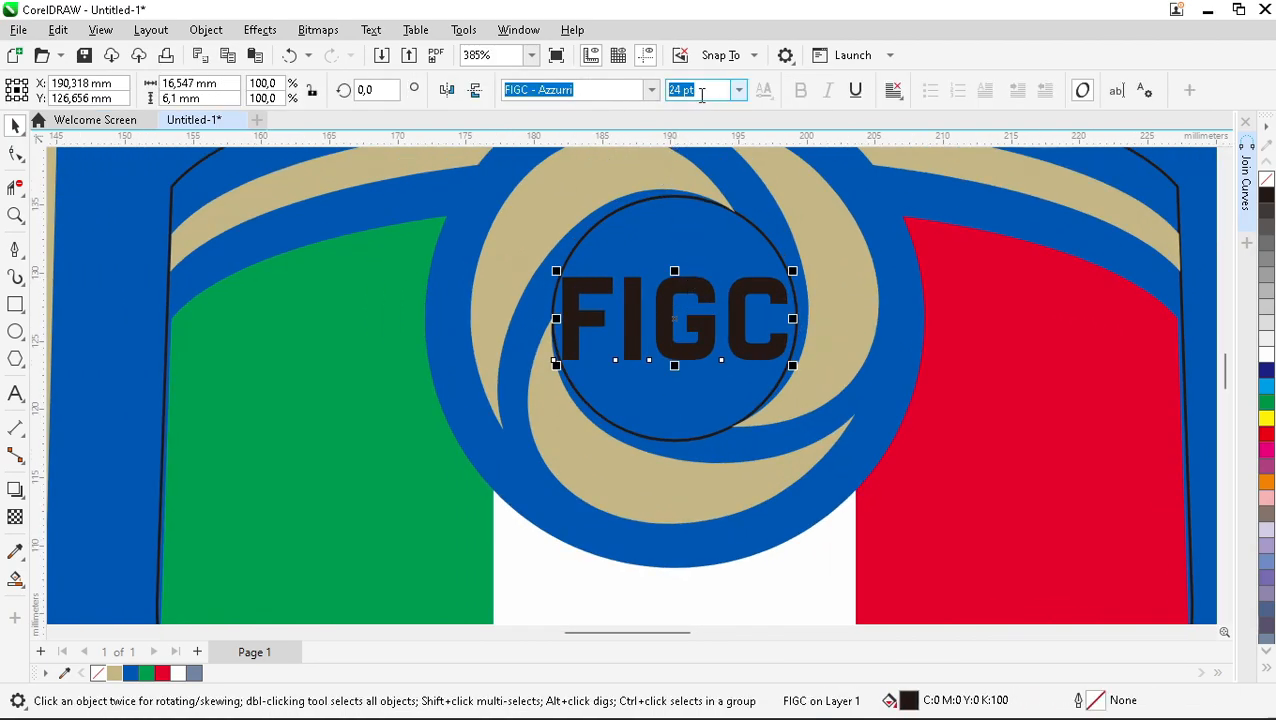
{"action": "left_click", "coordinate": [708, 90]}
{"action": "key", "text": "BackSpace"}
{"action": "key", "text": "BackSpace"}
{"action": "key", "text": "BackSpace"}
{"action": "key", "text": "BackSpace"}
{"action": "key", "text": "BackSpace"}
{"action": "type", "text": "22"}
{"action": "key", "text": "Return"}
{"action": "left_click", "coordinate": [754, 226], "text": "shift"}
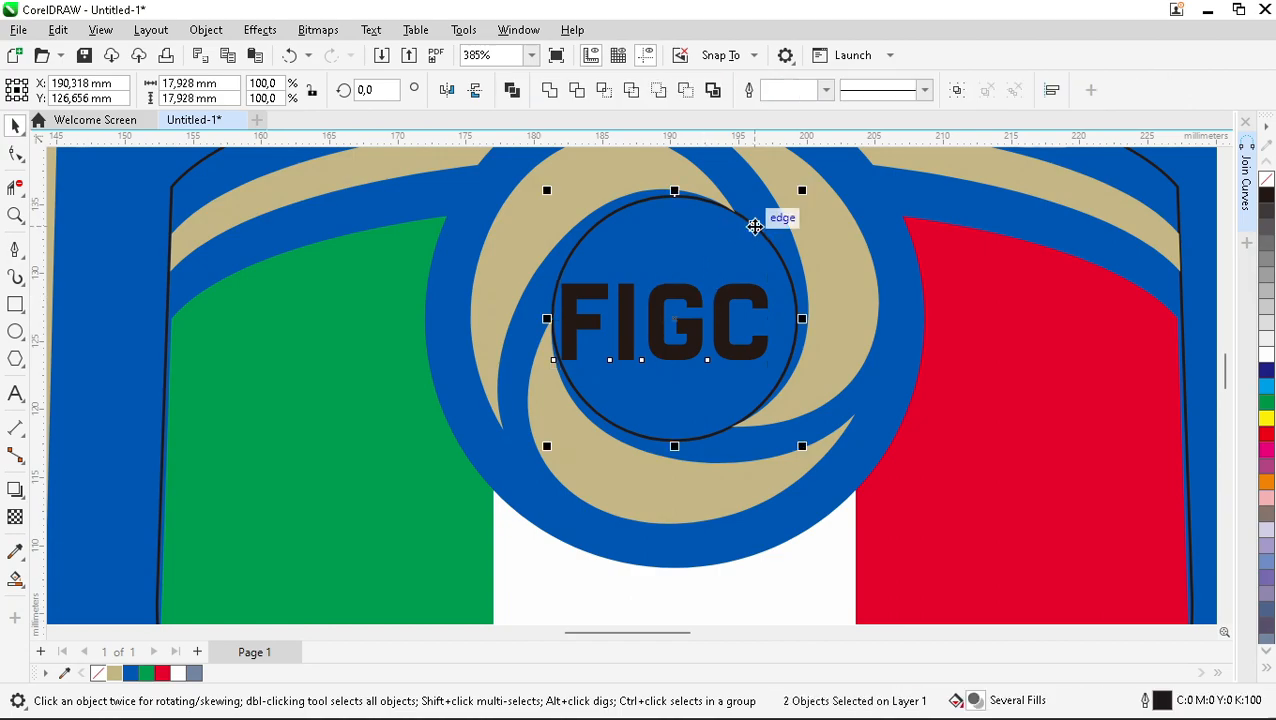
{"action": "key", "text": "e"}
{"action": "key", "text": "c"}
Step: Delete the small guide circle around FIGC and fill the FIGC text with the border's tan colour
{"action": "left_click", "coordinate": [806, 240]}
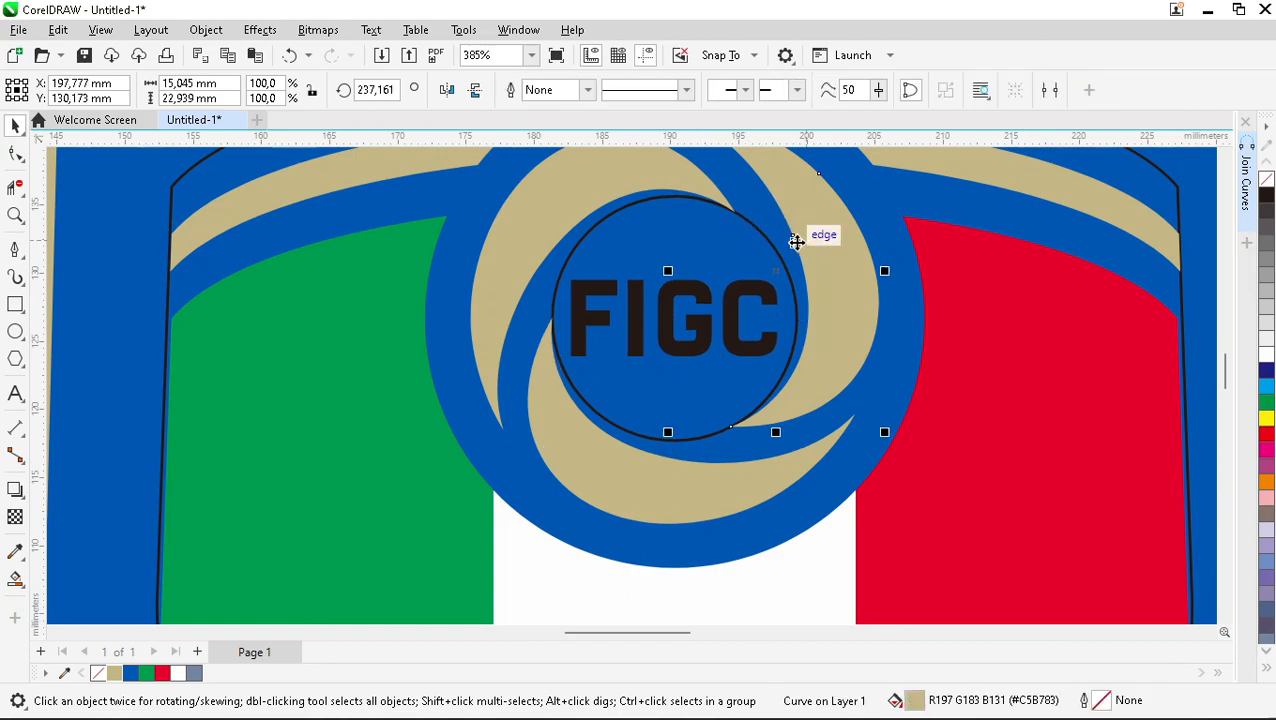
{"action": "left_click", "coordinate": [771, 246]}
{"action": "key", "text": "Delete"}
{"action": "left_click", "coordinate": [741, 295]}
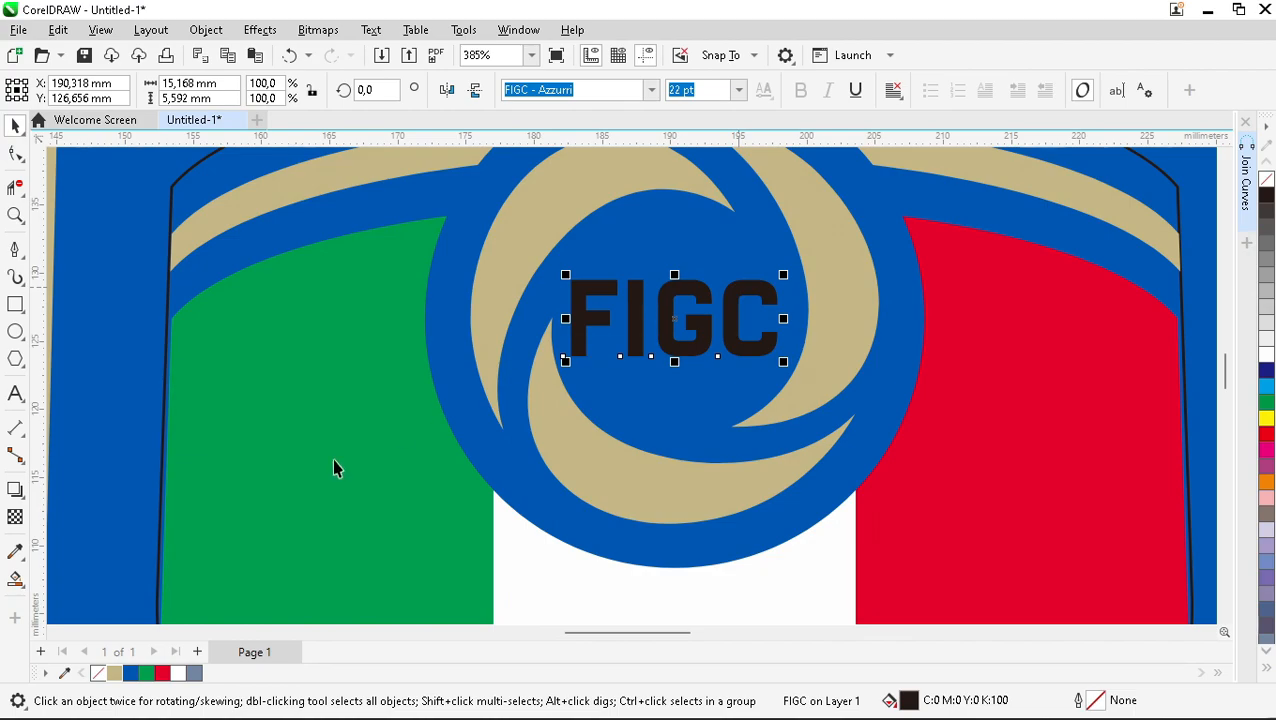
{"action": "left_click", "coordinate": [115, 674]}
{"action": "key", "text": "F4"}
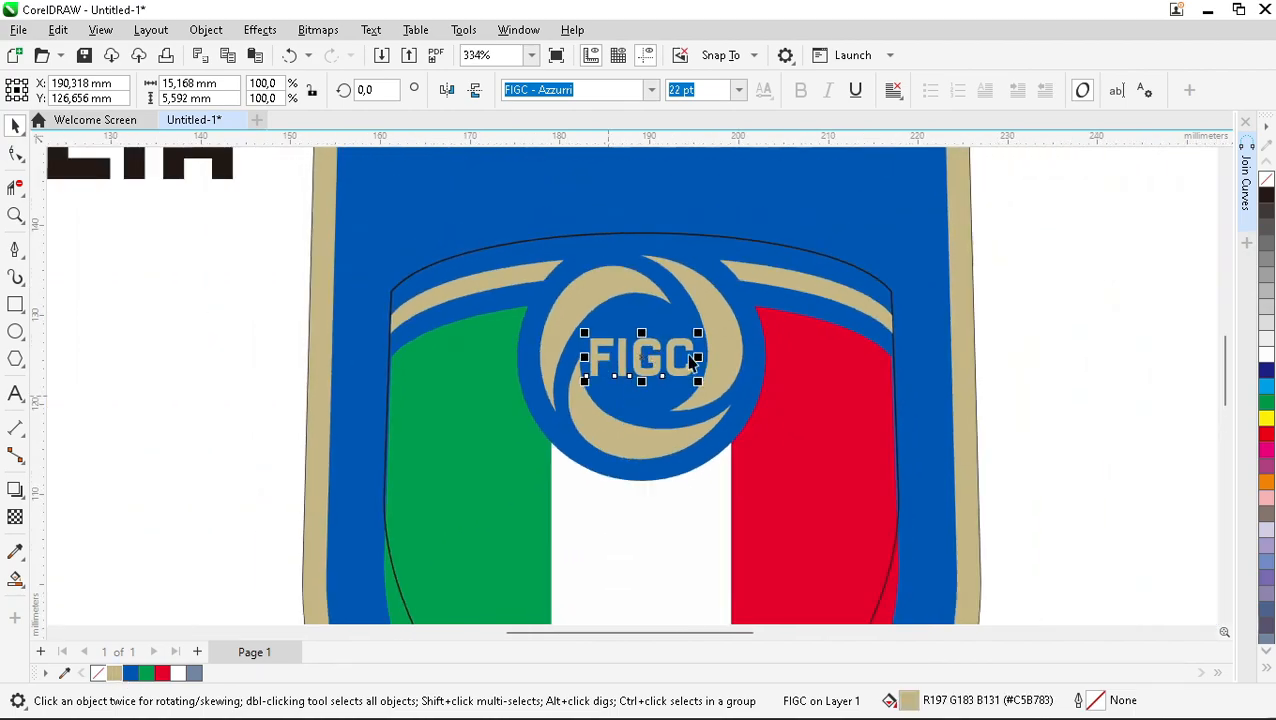
{"action": "left_click", "coordinate": [1045, 344]}
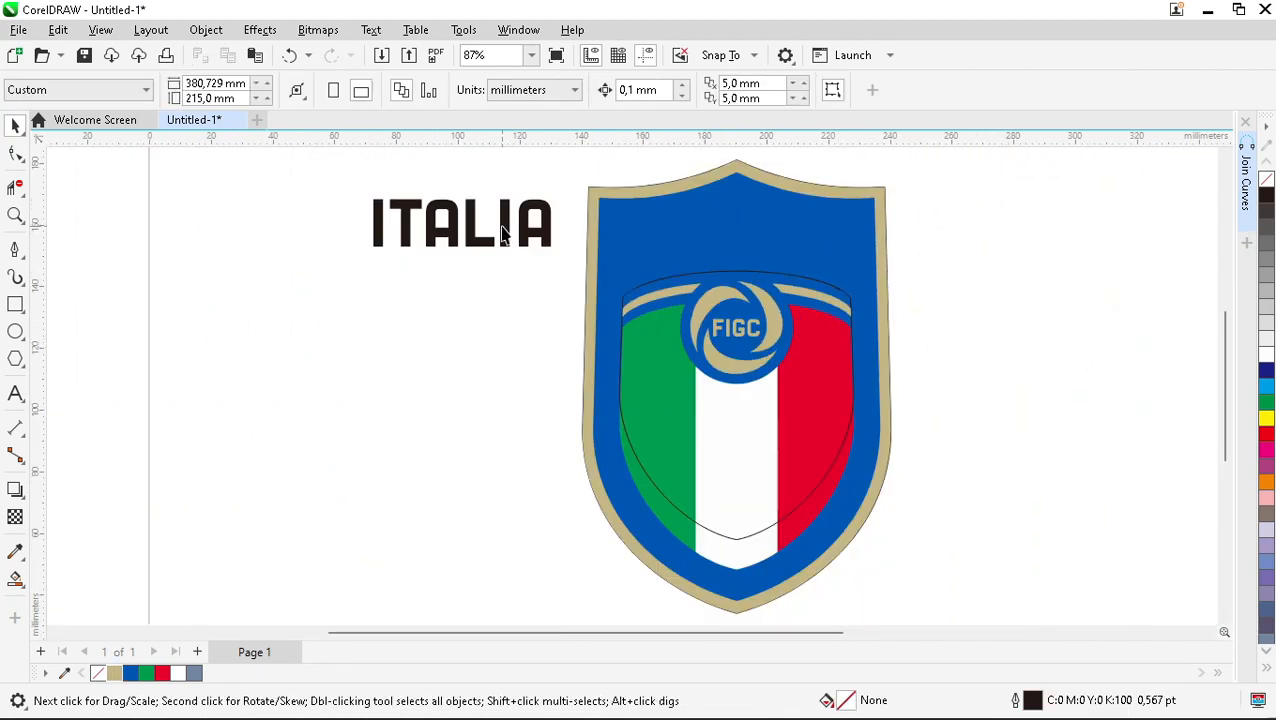
Step: Fit the ITALIA text to the top curve of the inner shield outline, using the orientation that keeps the letters upright
{"action": "left_click", "coordinate": [505, 230]}
{"action": "left_click", "coordinate": [370, 30]}
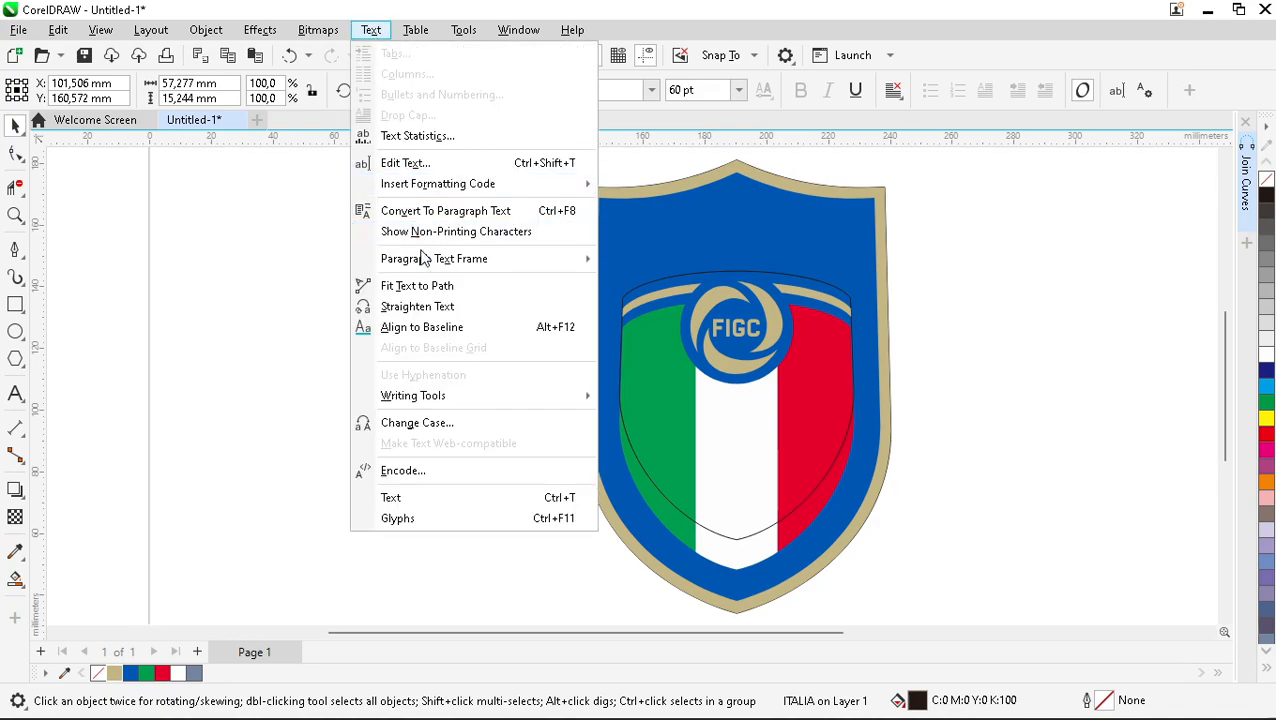
{"action": "left_click", "coordinate": [450, 285]}
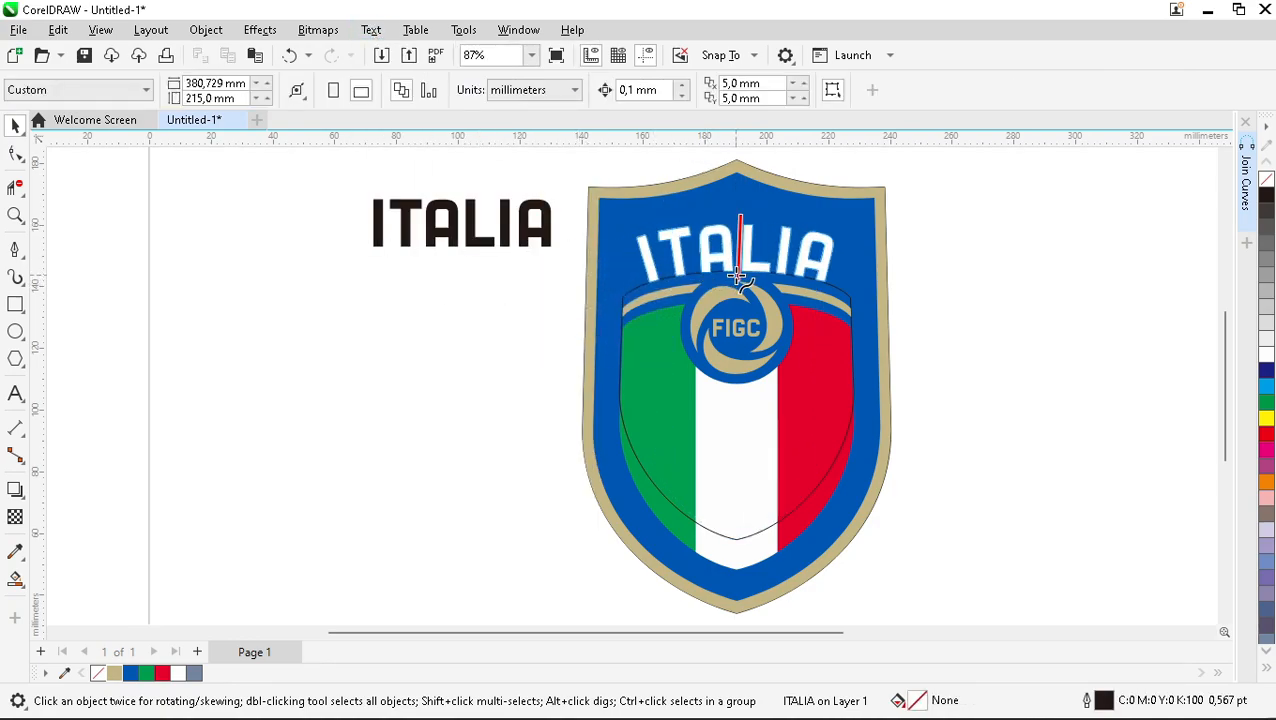
{"action": "left_click", "coordinate": [740, 278]}
{"action": "scroll", "coordinate": [831, 255], "scroll_direction": "up", "scroll_amount": 2}
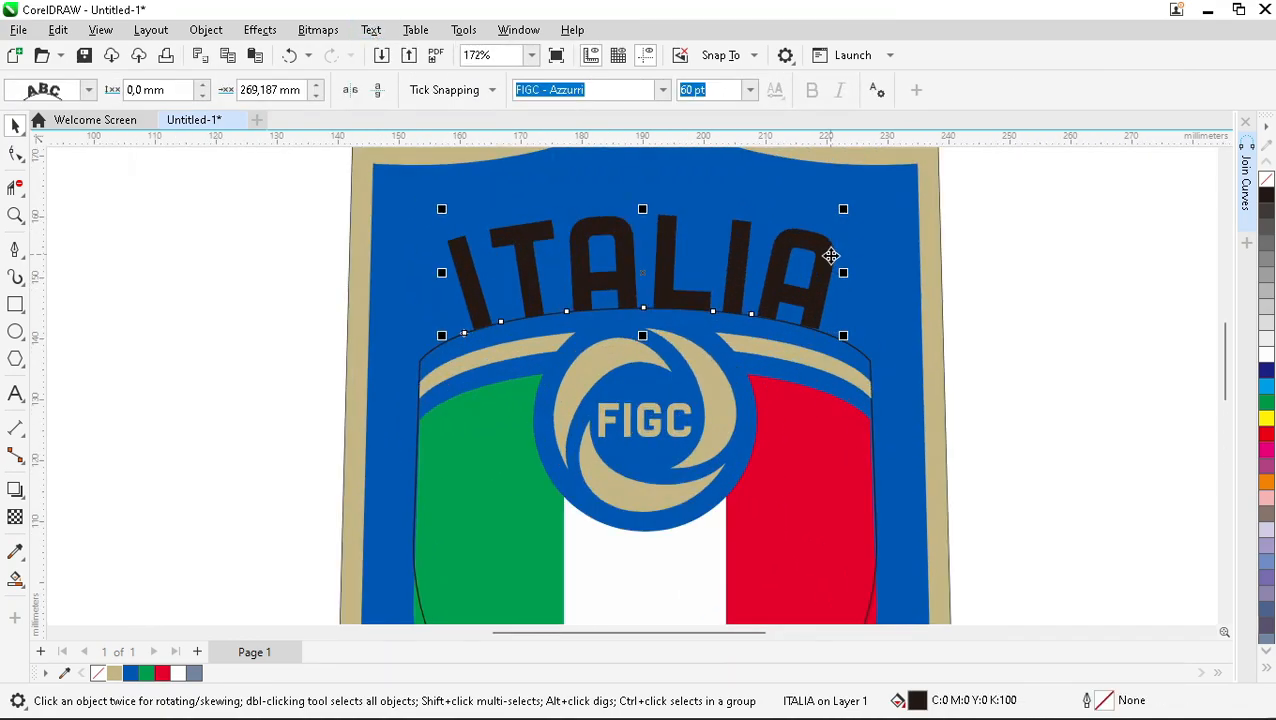
{"action": "left_click", "coordinate": [89, 90]}
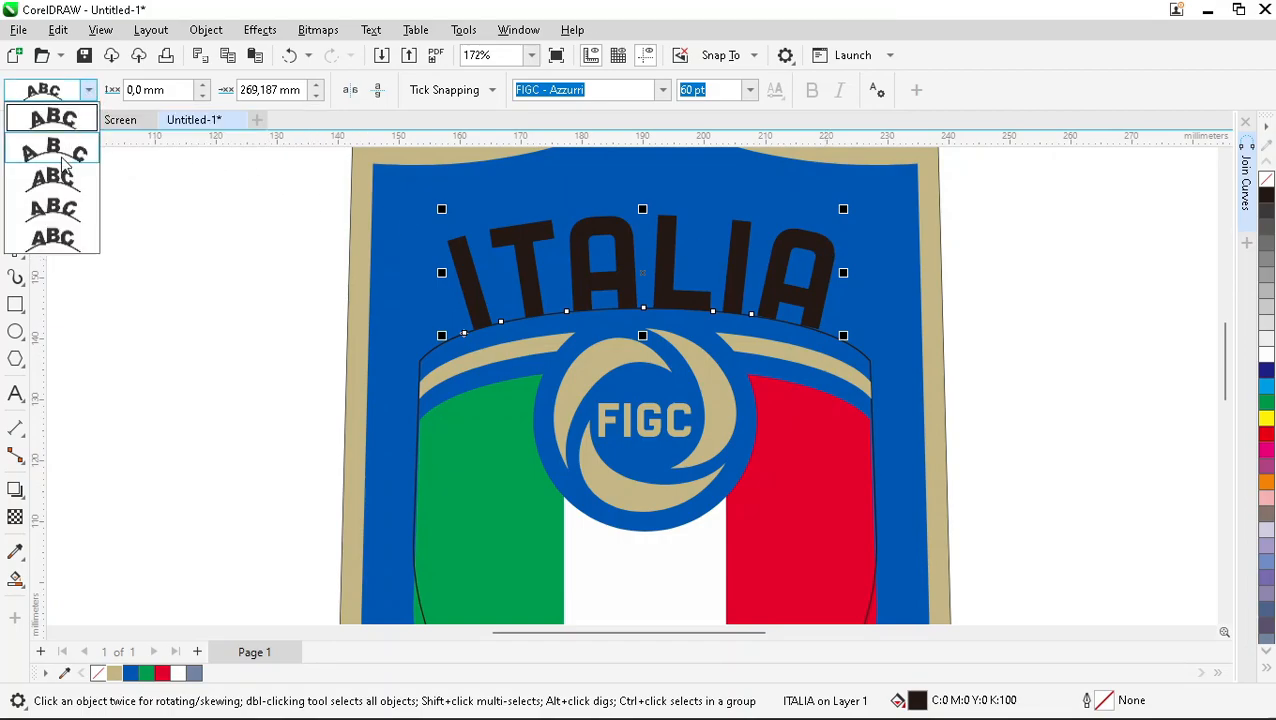
{"action": "left_click", "coordinate": [62, 186]}
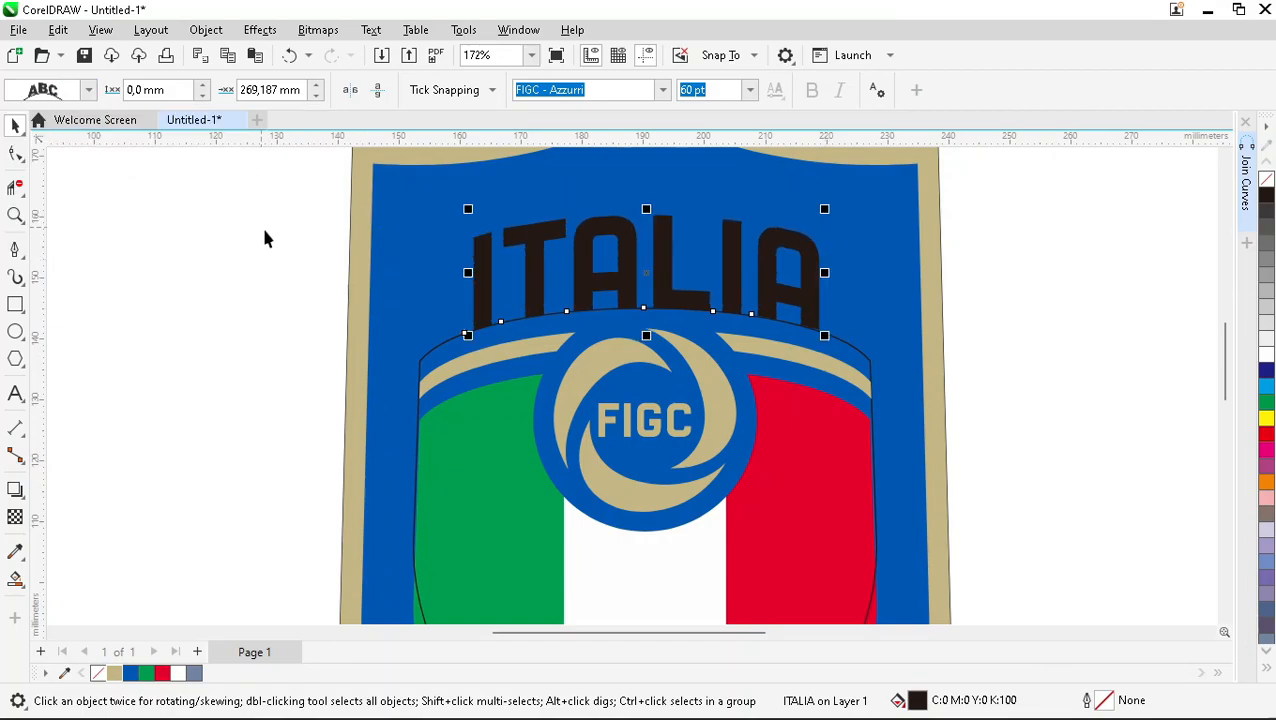
Step: Widen the letter spacing of ITALIA until the text spans the full width of the inner shield outline
{"action": "key", "text": "F10"}
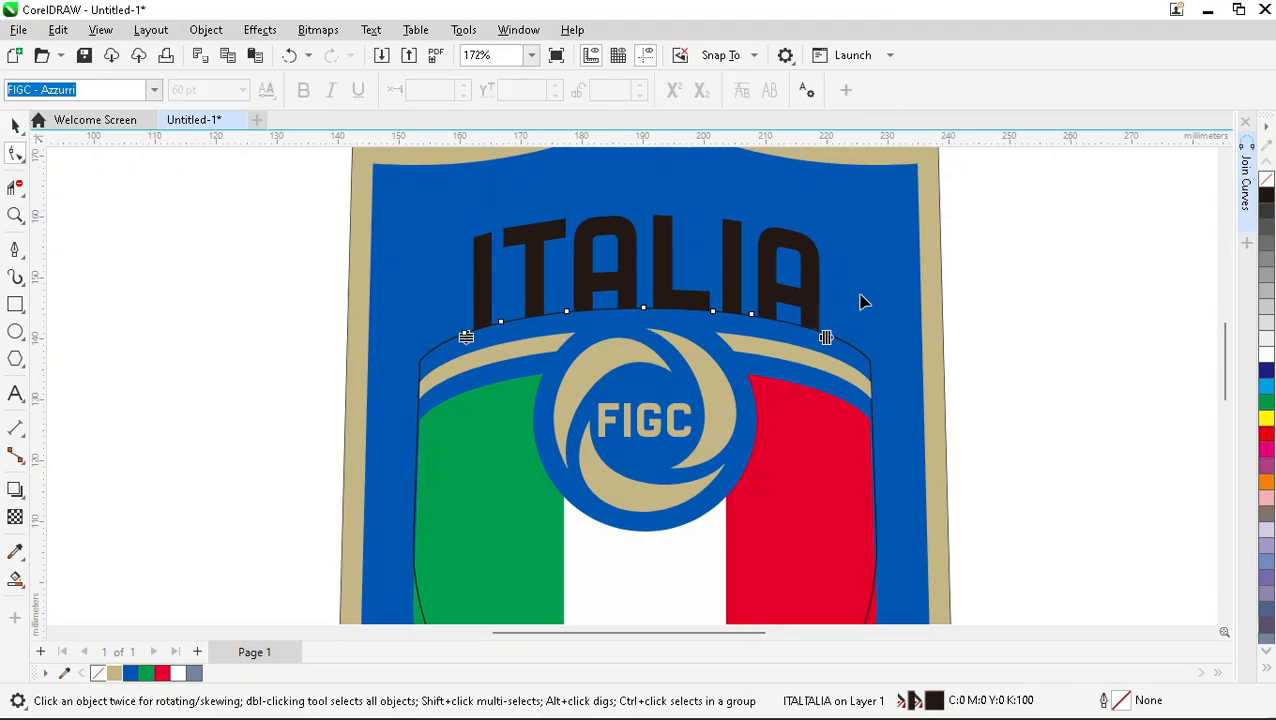
{"action": "left_click_drag", "start_coordinate": [826, 337], "coordinate": [906, 359]}
{"action": "scroll", "coordinate": [848, 371], "scroll_direction": "up", "scroll_amount": 2}
{"action": "scroll", "coordinate": [154, 348], "scroll_direction": "up", "scroll_amount": 2}
{"action": "scroll", "coordinate": [212, 350], "scroll_direction": "down", "scroll_amount": 2}
{"action": "scroll", "coordinate": [607, 316], "scroll_direction": "down", "scroll_amount": 4}
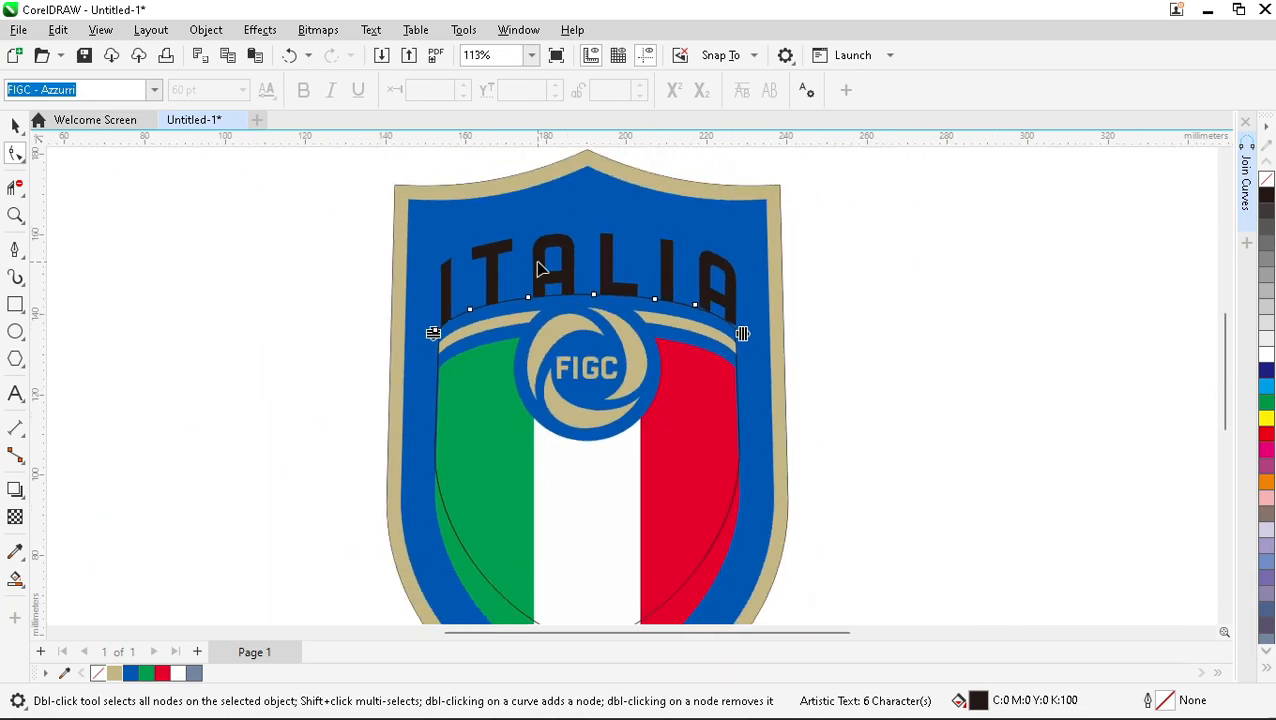
{"action": "key", "text": "space"}
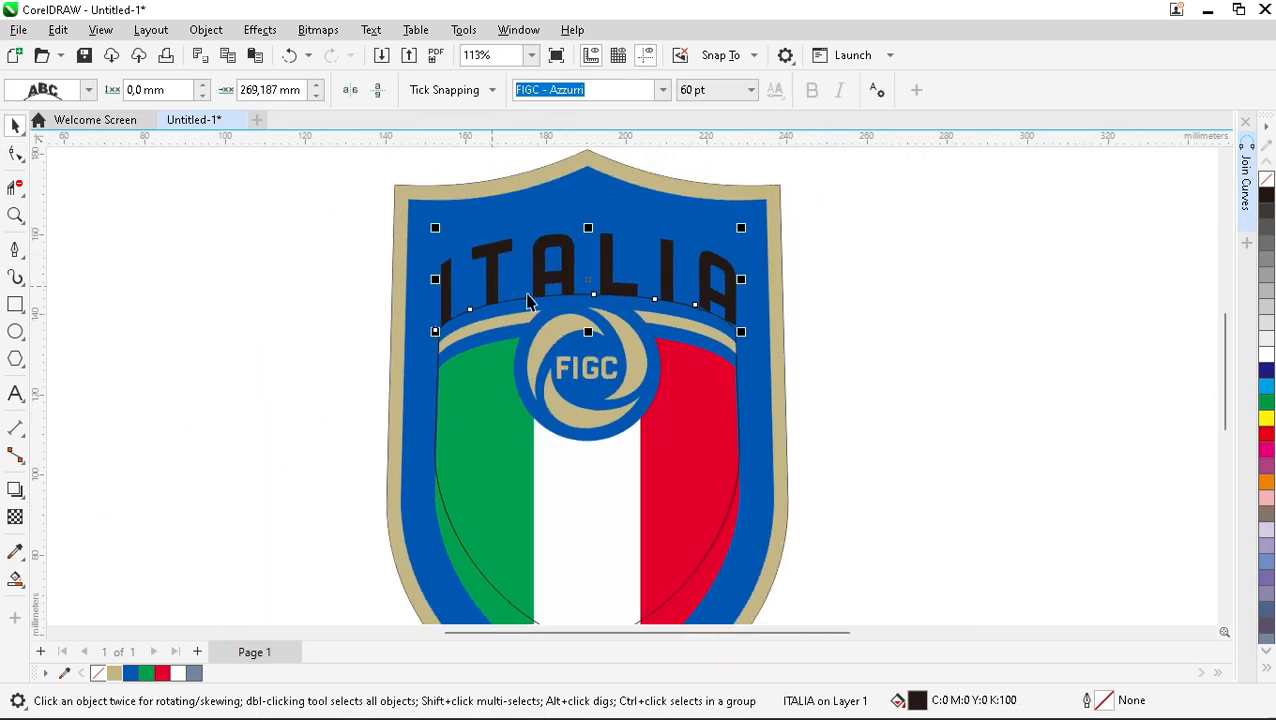
Step: Delete the inner shield outline that guides the text and fill ITALIA with the tan colour
{"action": "left_click", "coordinate": [568, 308]}
{"action": "left_click", "coordinate": [567, 307]}
{"action": "key", "text": "Delete"}
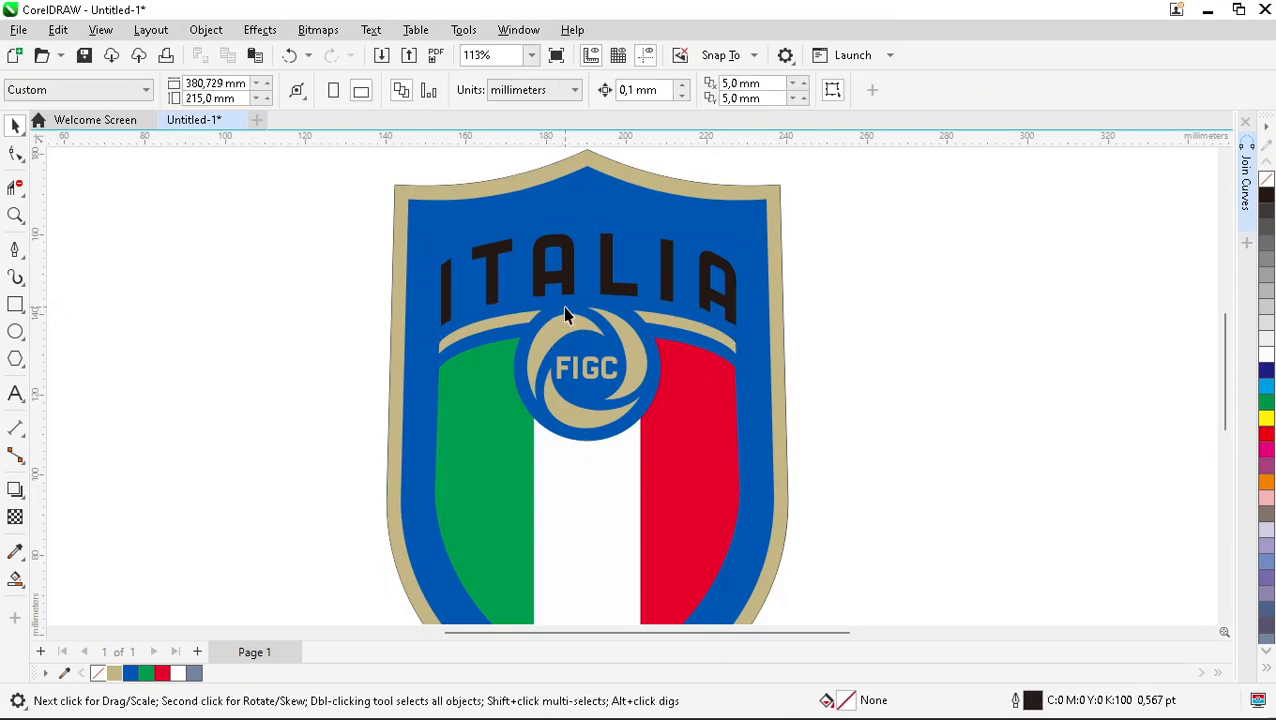
{"action": "left_click", "coordinate": [576, 273]}
{"action": "left_click", "coordinate": [114, 673]}
{"action": "key", "text": "Escape"}
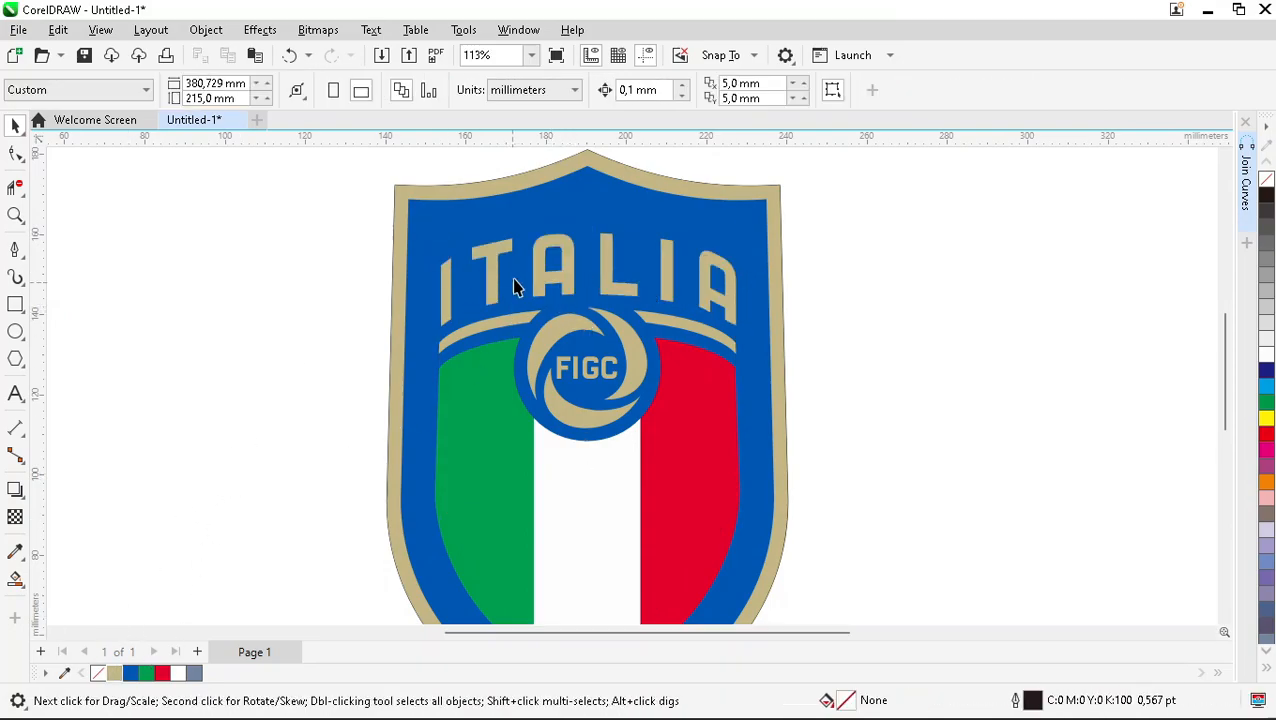
Step: Nudge the ITALIA text slightly upward, away from the tan strips and ring
{"action": "scroll", "coordinate": [530, 290], "scroll_direction": "down", "scroll_amount": 2}
{"action": "scroll", "coordinate": [540, 283], "scroll_direction": "up", "scroll_amount": 5}
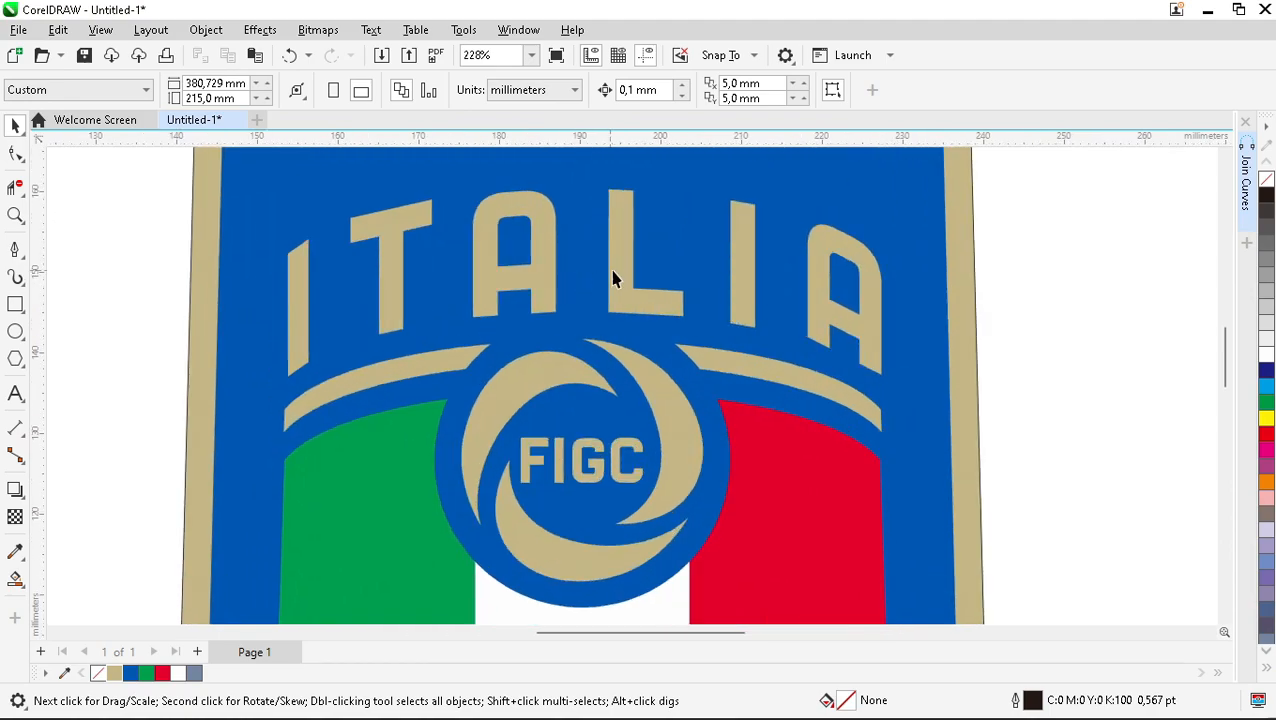
{"action": "left_click", "coordinate": [622, 277]}
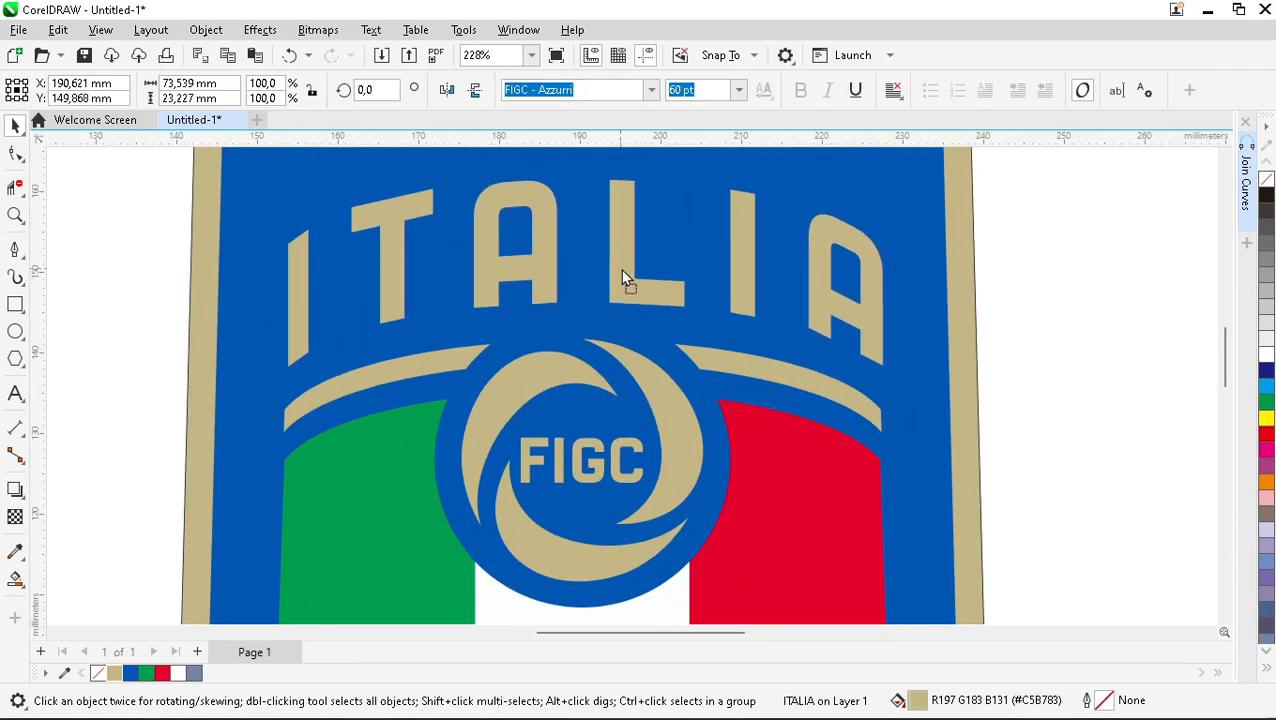
{"action": "left_click", "coordinate": [620, 269]}
{"action": "scroll", "coordinate": [615, 265], "scroll_direction": "down", "scroll_amount": 2}
{"action": "left_click", "coordinate": [870, 253]}
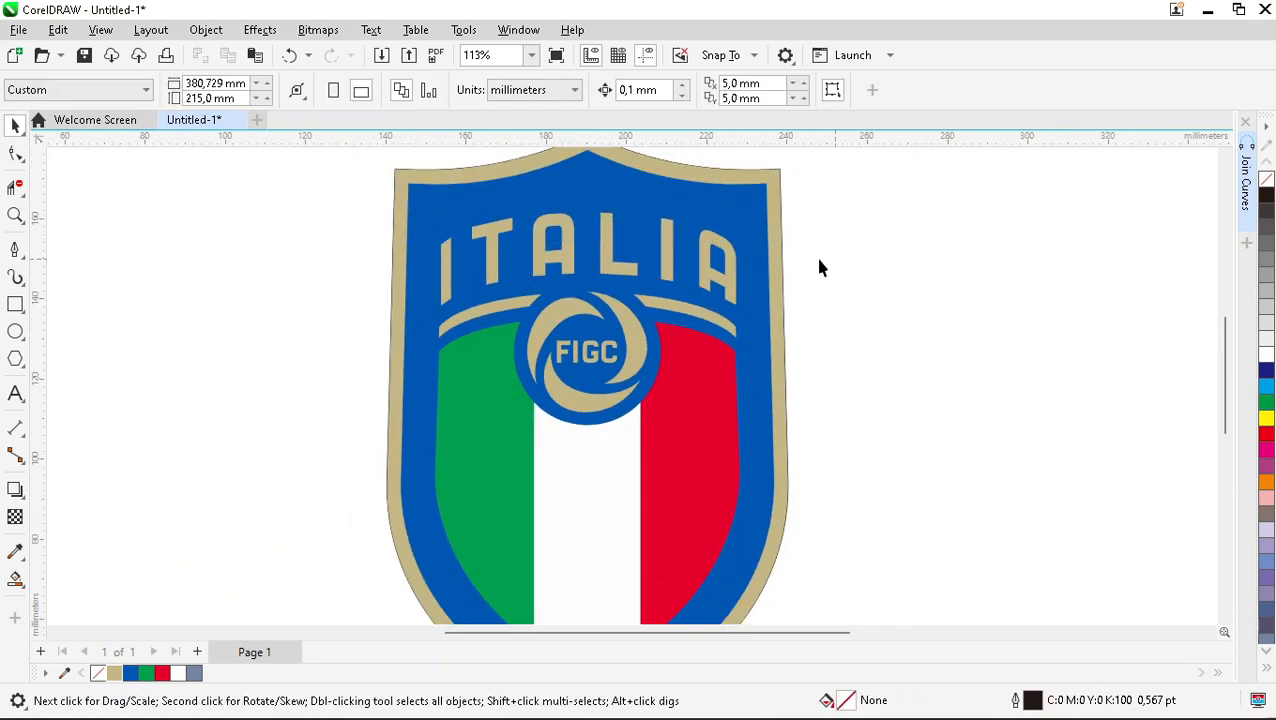
Step: Draw a five-pointed star beside the shield and scale it down to about 17 mm wide
{"action": "scroll", "coordinate": [775, 250], "scroll_direction": "down", "scroll_amount": 1}
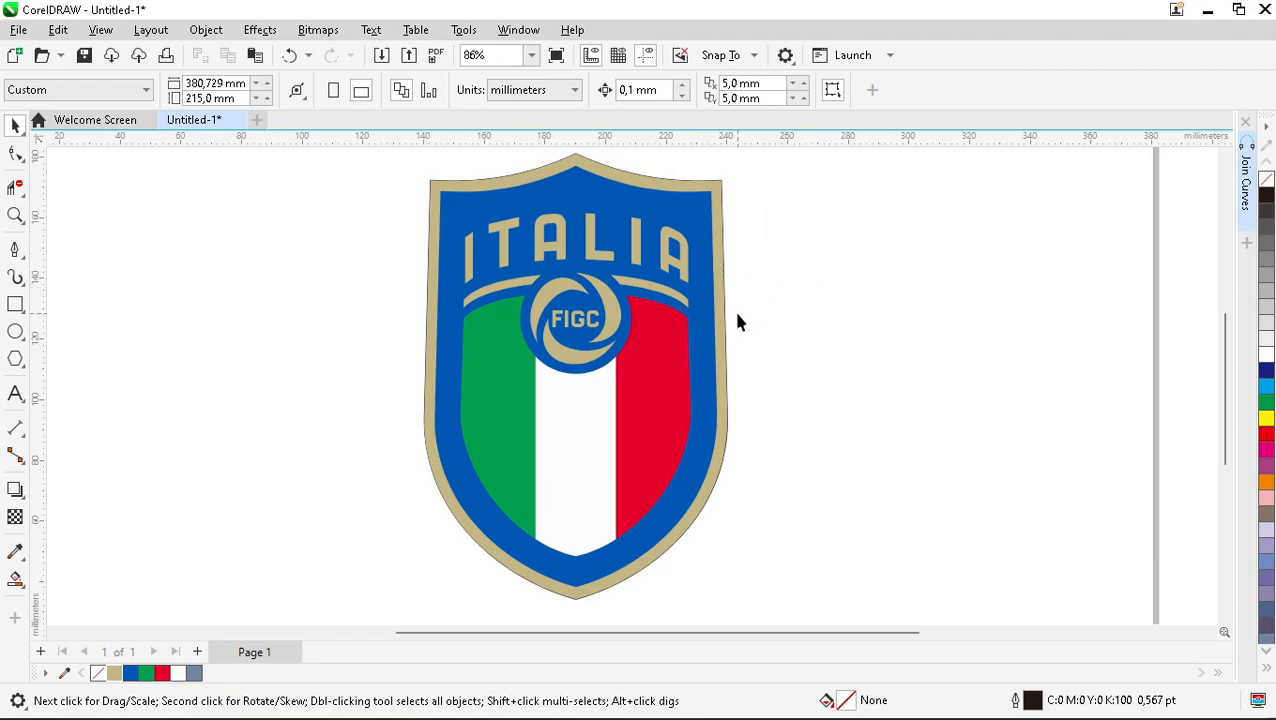
{"action": "scroll", "coordinate": [732, 308], "scroll_direction": "down", "scroll_amount": 1}
{"action": "scroll", "coordinate": [605, 350], "scroll_direction": "down", "scroll_amount": 1}
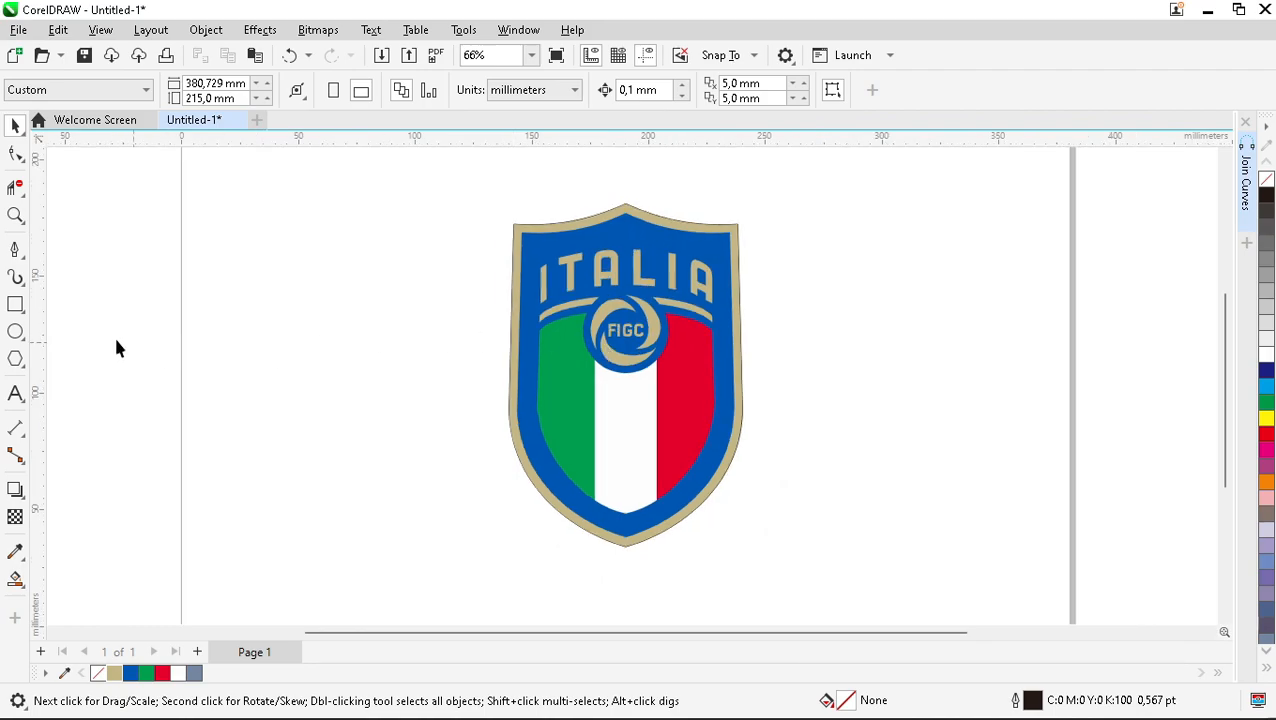
{"action": "left_click", "coordinate": [16, 360]}
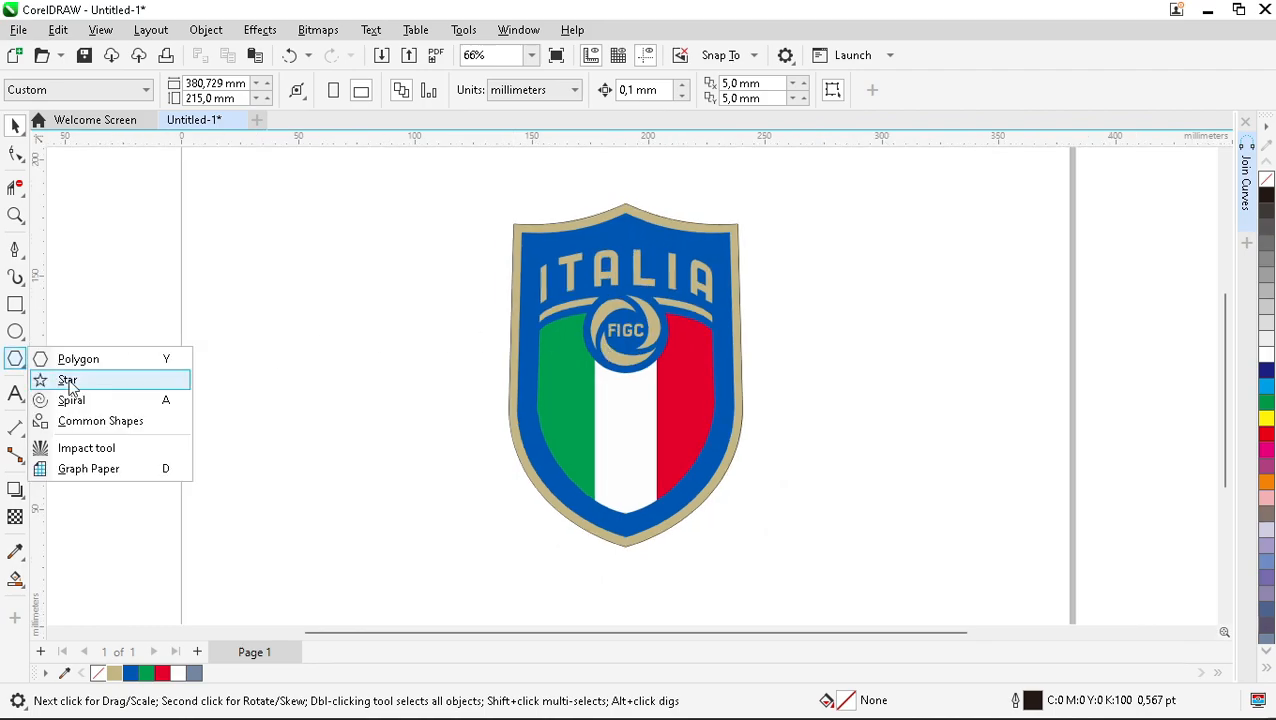
{"action": "left_click", "coordinate": [62, 380]}
{"action": "left_click_drag", "start_coordinate": [362, 258], "coordinate": [427, 333]}
{"action": "scroll", "coordinate": [404, 258], "scroll_direction": "up", "scroll_amount": 4}
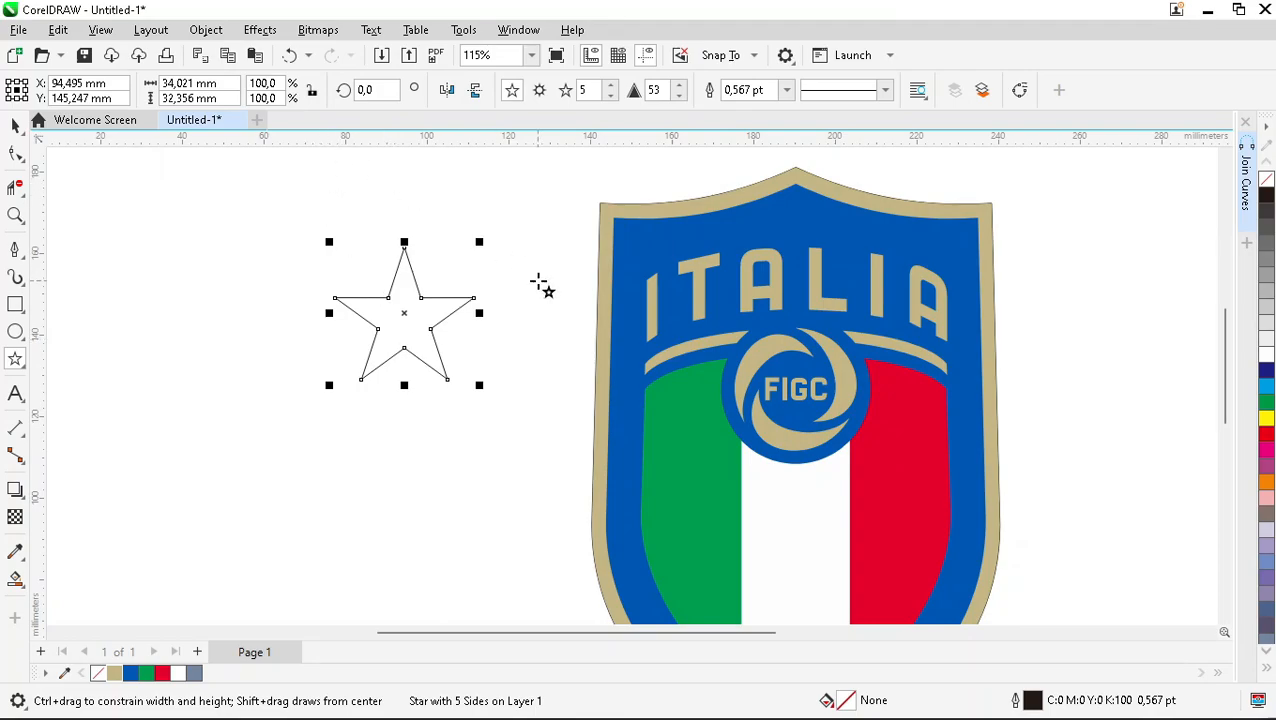
{"action": "left_click_drag", "start_coordinate": [483, 242], "coordinate": [447, 258]}
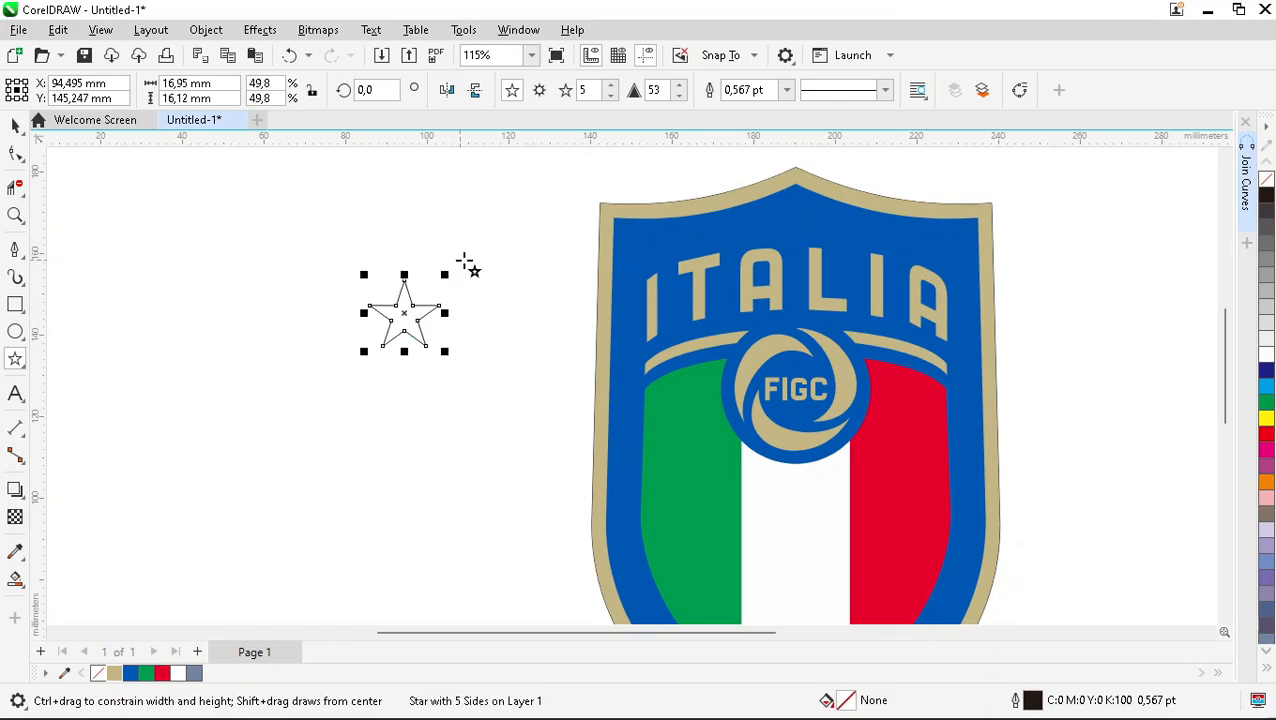
Step: Move the star above the shield's upper left corner
{"action": "key", "text": "space"}
{"action": "scroll", "coordinate": [352, 425], "scroll_direction": "down", "scroll_amount": 2}
{"action": "scroll", "coordinate": [365, 345], "scroll_direction": "up", "scroll_amount": 1}
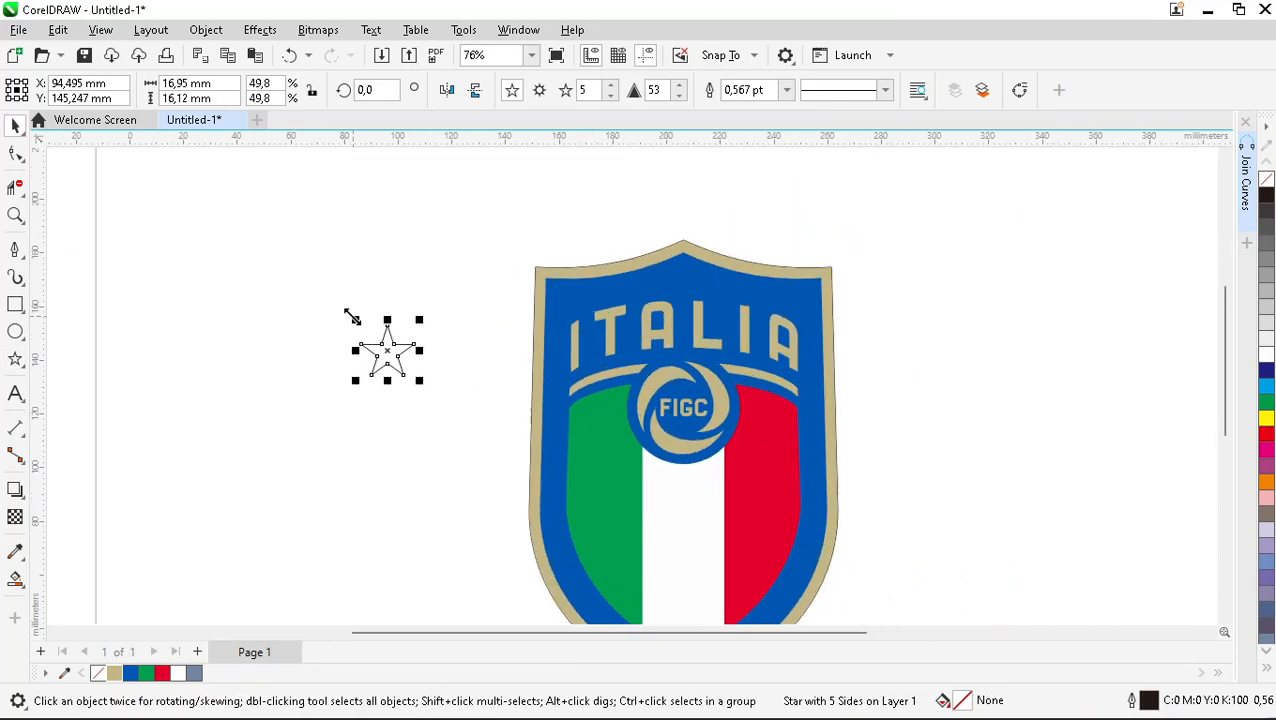
{"action": "left_click_drag", "start_coordinate": [377, 372], "coordinate": [575, 205]}
{"action": "scroll", "coordinate": [555, 258], "scroll_direction": "up", "scroll_amount": 2}
{"action": "scroll", "coordinate": [555, 258], "scroll_direction": "up", "scroll_amount": 2}
{"action": "scroll", "coordinate": [500, 250], "scroll_direction": "down", "scroll_amount": 3}
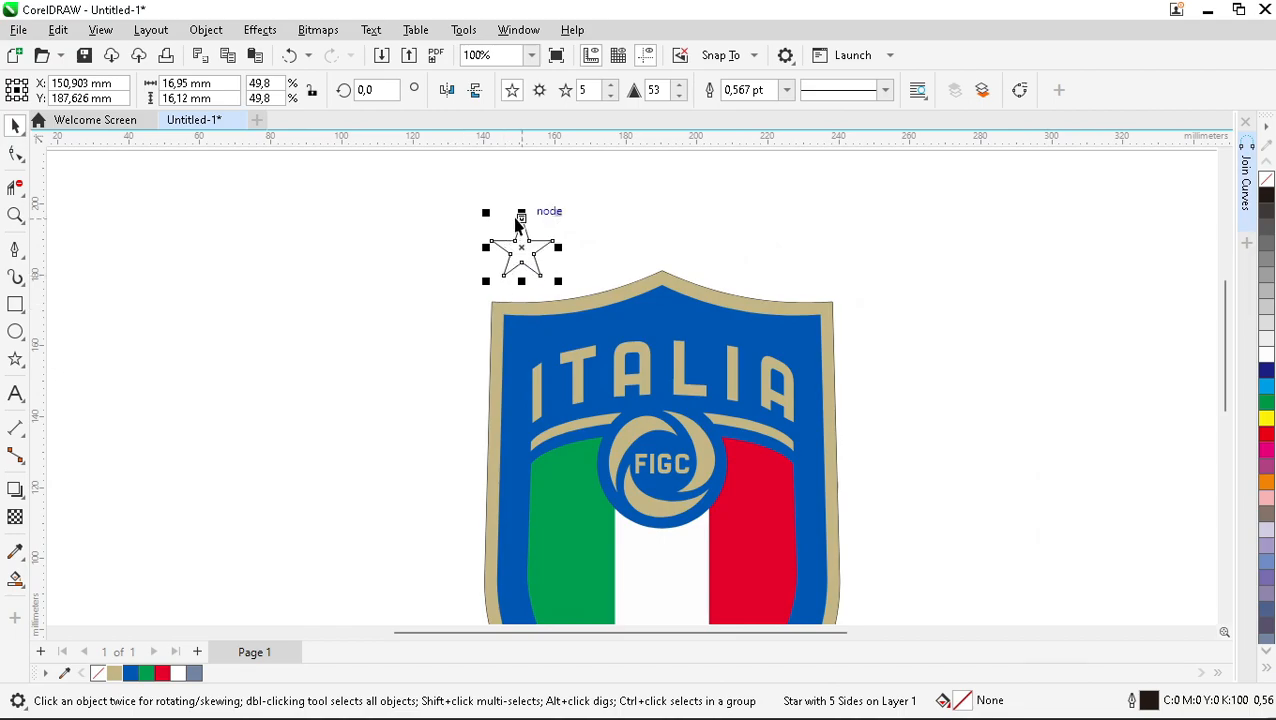
Step: Move the star's inner nodes outward to make its arms thicker
{"action": "scroll", "coordinate": [508, 255], "scroll_direction": "up", "scroll_amount": 6}
{"action": "left_click", "coordinate": [15, 153]}
{"action": "scroll", "coordinate": [535, 268], "scroll_direction": "up", "scroll_amount": 2}
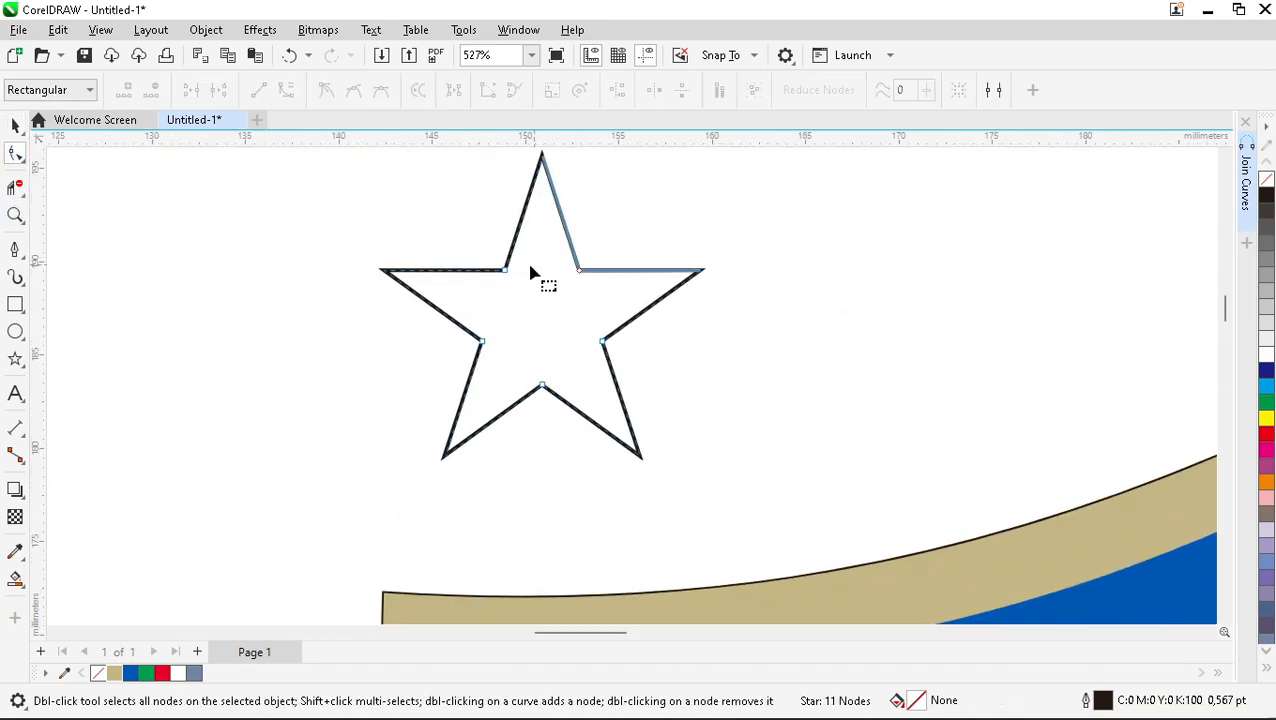
{"action": "left_click_drag", "start_coordinate": [507, 272], "coordinate": [489, 250]}
{"action": "scroll", "coordinate": [600, 287], "scroll_direction": "down", "scroll_amount": 12}
{"action": "key", "text": "space"}
Step: Place a copy of the star above the shield's upper right corner and align the tops of both stars
{"action": "left_click", "coordinate": [487, 268]}
{"action": "left_click", "coordinate": [558, 266]}
{"action": "left_click_drag", "start_coordinate": [570, 285], "coordinate": [846, 361]}
{"action": "left_click", "coordinate": [553, 246], "text": "shift"}
{"action": "key", "text": "t"}
{"action": "left_click", "coordinate": [928, 277]}
Step: Make two more copies of the star, placed slightly higher on either side of the shield's peak
{"action": "scroll", "coordinate": [538, 243], "scroll_direction": "up", "scroll_amount": 1}
{"action": "left_click", "coordinate": [553, 258]}
{"action": "left_click_drag", "start_coordinate": [553, 258], "coordinate": [638, 224]}
{"action": "right_click", "coordinate": [638, 224]}
{"action": "left_click_drag", "start_coordinate": [639, 225], "coordinate": [755, 231]}
{"action": "right_click", "coordinate": [755, 231]}
Step: Group the two middle stars and centre the group horizontally on the shield
{"action": "left_click", "coordinate": [646, 216], "text": "shift"}
{"action": "key", "text": "ctrl+g"}
{"action": "left_click", "coordinate": [735, 326], "text": "shift"}
{"action": "key", "text": "c"}
{"action": "left_click", "coordinate": [1000, 311]}
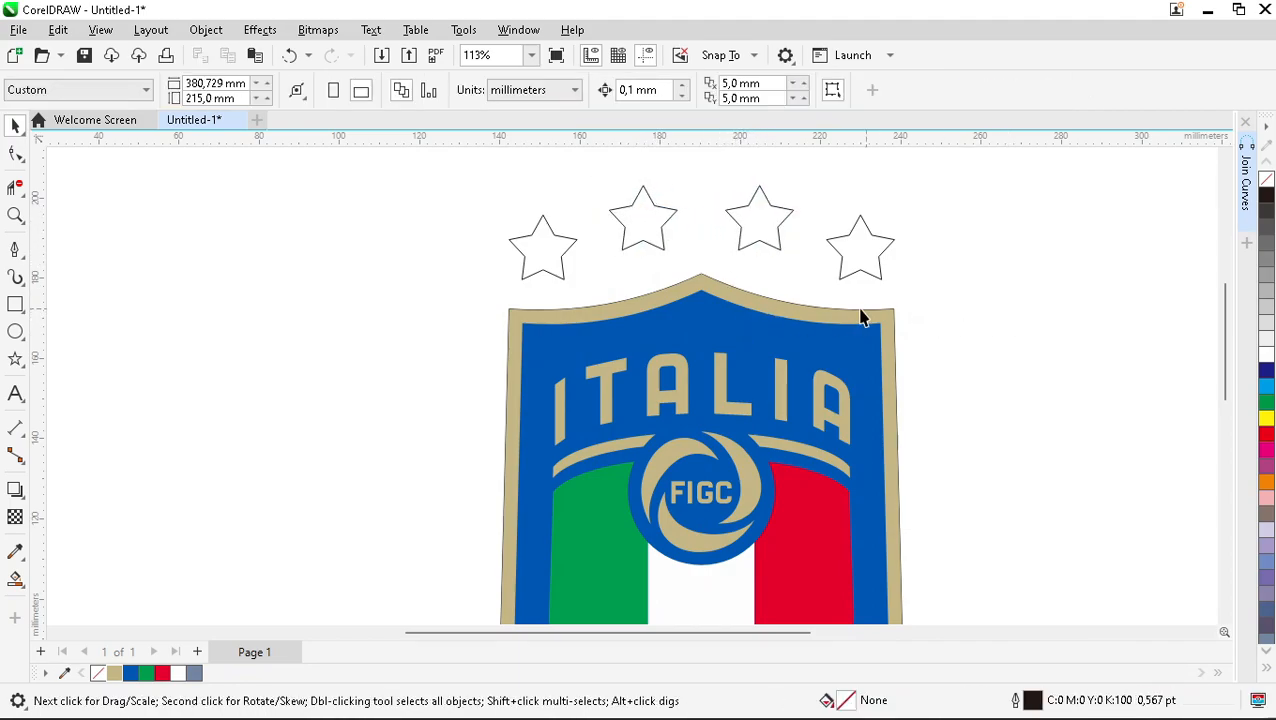
Step: Fill all four stars with the tan colour
{"action": "scroll", "coordinate": [698, 296], "scroll_direction": "down", "scroll_amount": 1}
{"action": "left_click_drag", "start_coordinate": [921, 320], "coordinate": [920, 318]}
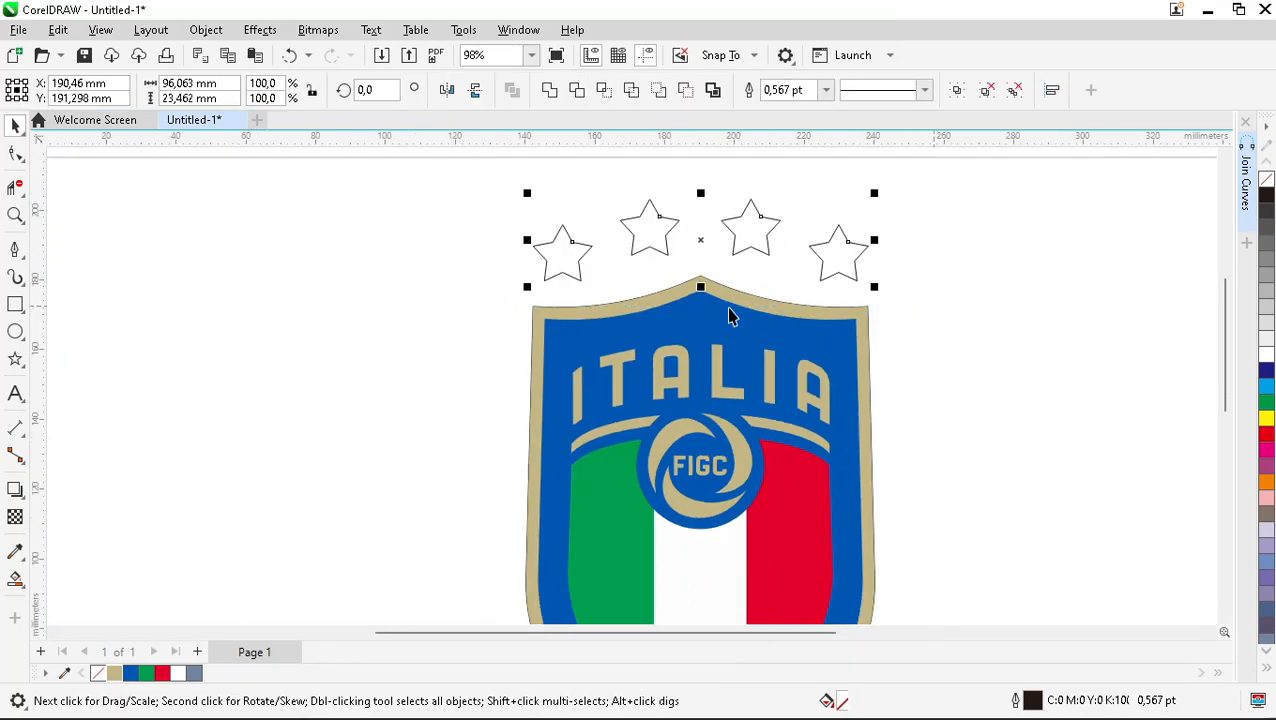
{"action": "left_click", "coordinate": [114, 673]}
{"action": "left_click", "coordinate": [498, 212]}
{"action": "scroll", "coordinate": [498, 212], "scroll_direction": "down", "scroll_amount": 3}
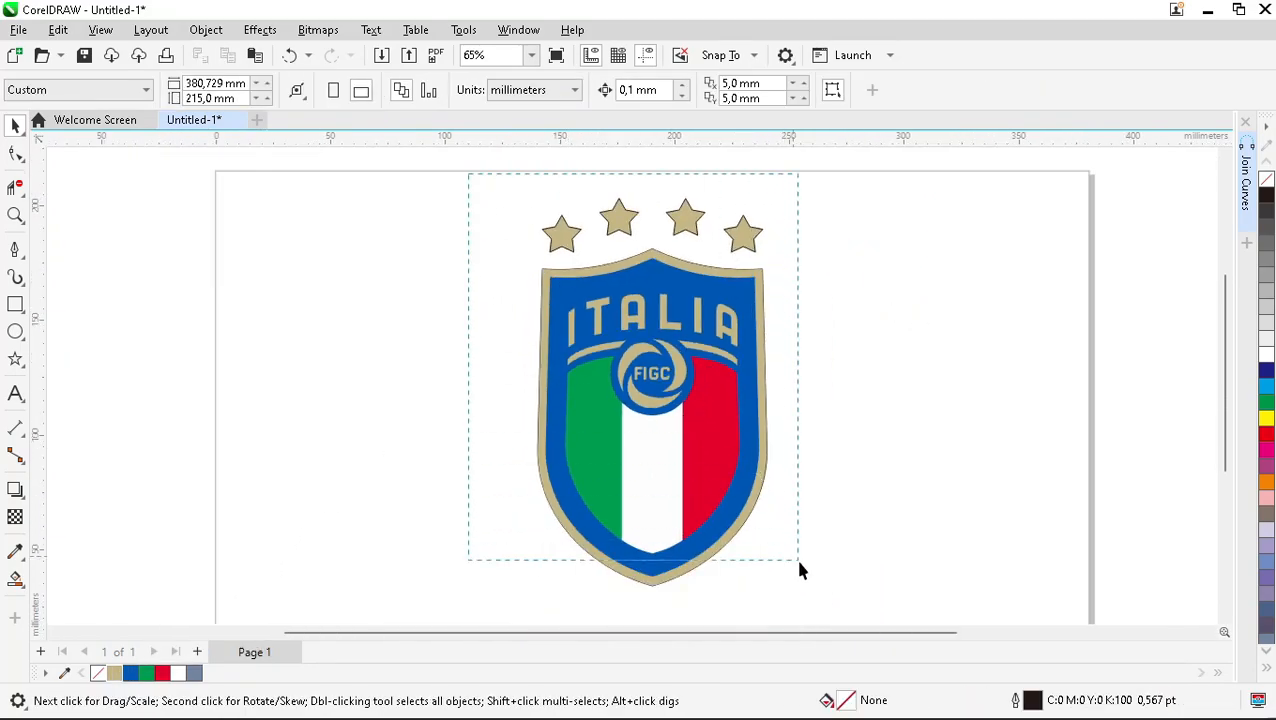
Step: Group all objects of the emblem and set their outline width to None
{"action": "scroll", "coordinate": [793, 555], "scroll_direction": "down", "scroll_amount": 1}
{"action": "left_click_drag", "start_coordinate": [793, 555], "coordinate": [831, 569]}
{"action": "key", "text": "ctrl+g"}
{"action": "left_click", "coordinate": [587, 90]}
{"action": "left_click", "coordinate": [560, 106]}
Step: Centre the grouped emblem on the page
{"action": "key", "text": "p"}
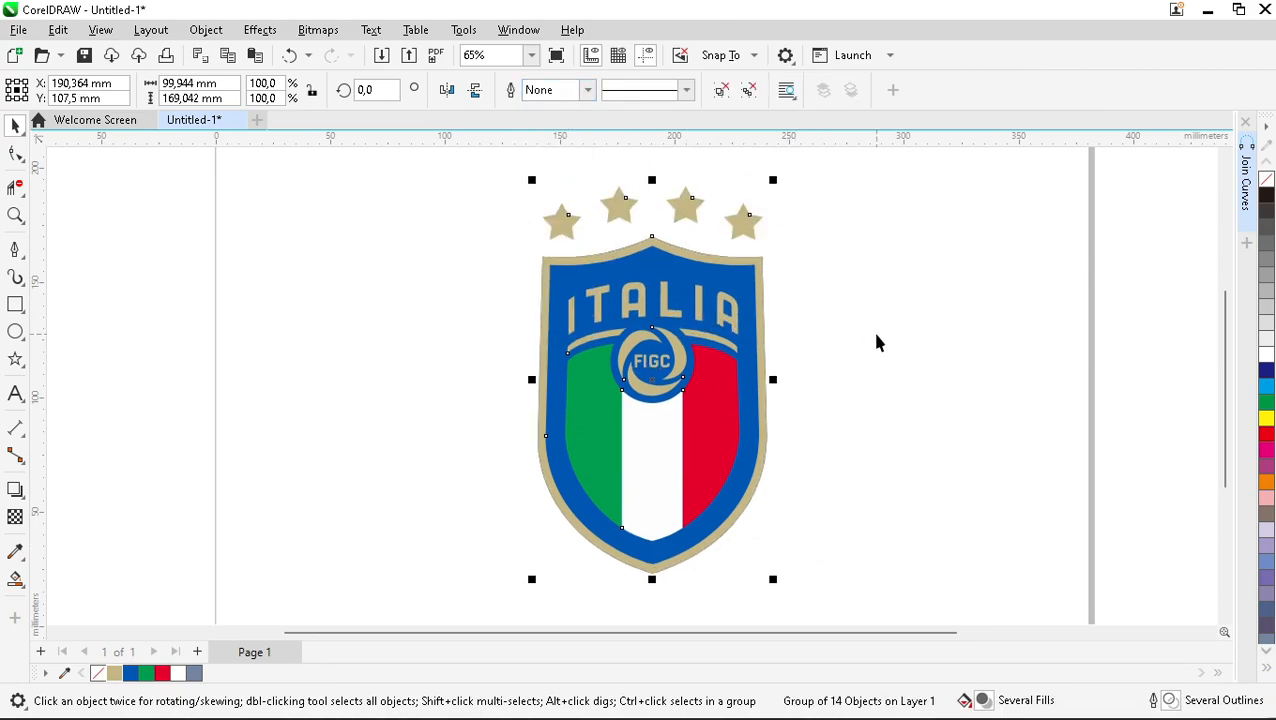
{"action": "key", "text": "F4"}
{"action": "left_click", "coordinate": [876, 334]}
{"action": "scroll", "coordinate": [754, 364], "scroll_direction": "down", "scroll_amount": 1}
{"action": "scroll", "coordinate": [780, 358], "scroll_direction": "down", "scroll_amount": 1}
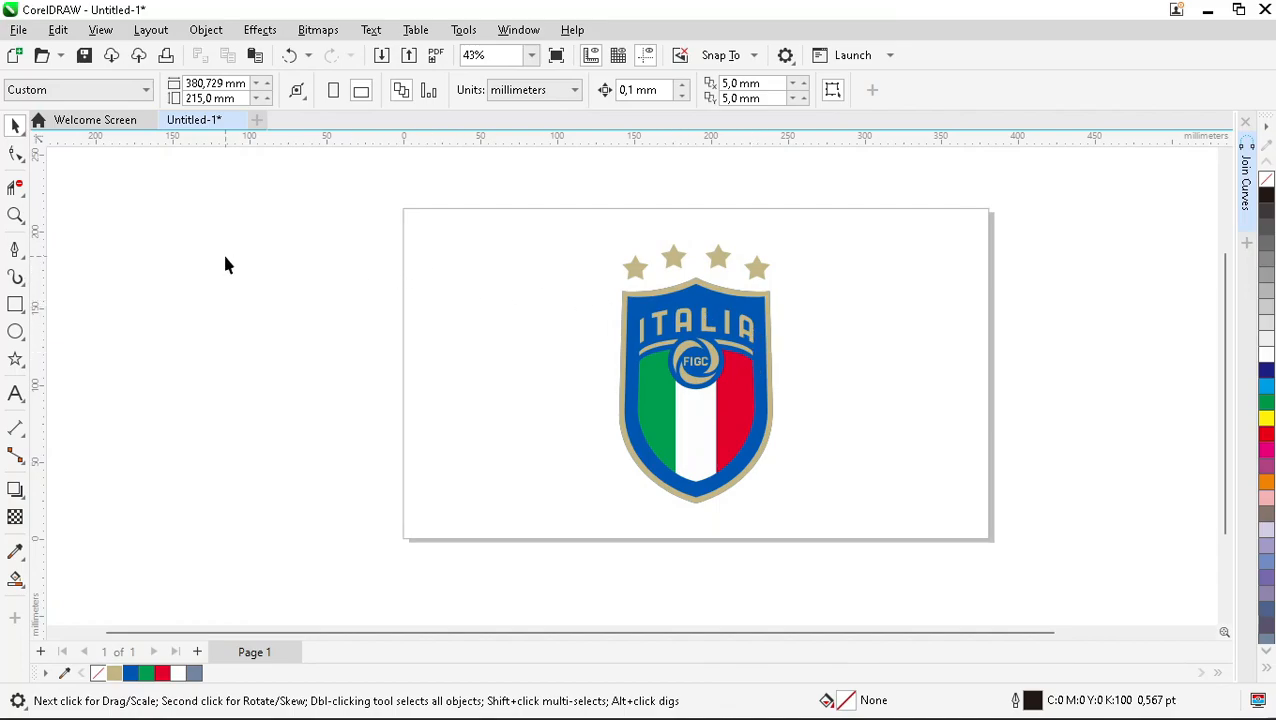
Step: Create a page-sized rectangle with a centred full-height copy about 134 mm wide, and fill the copy white
{"action": "double_click", "coordinate": [15, 305]}
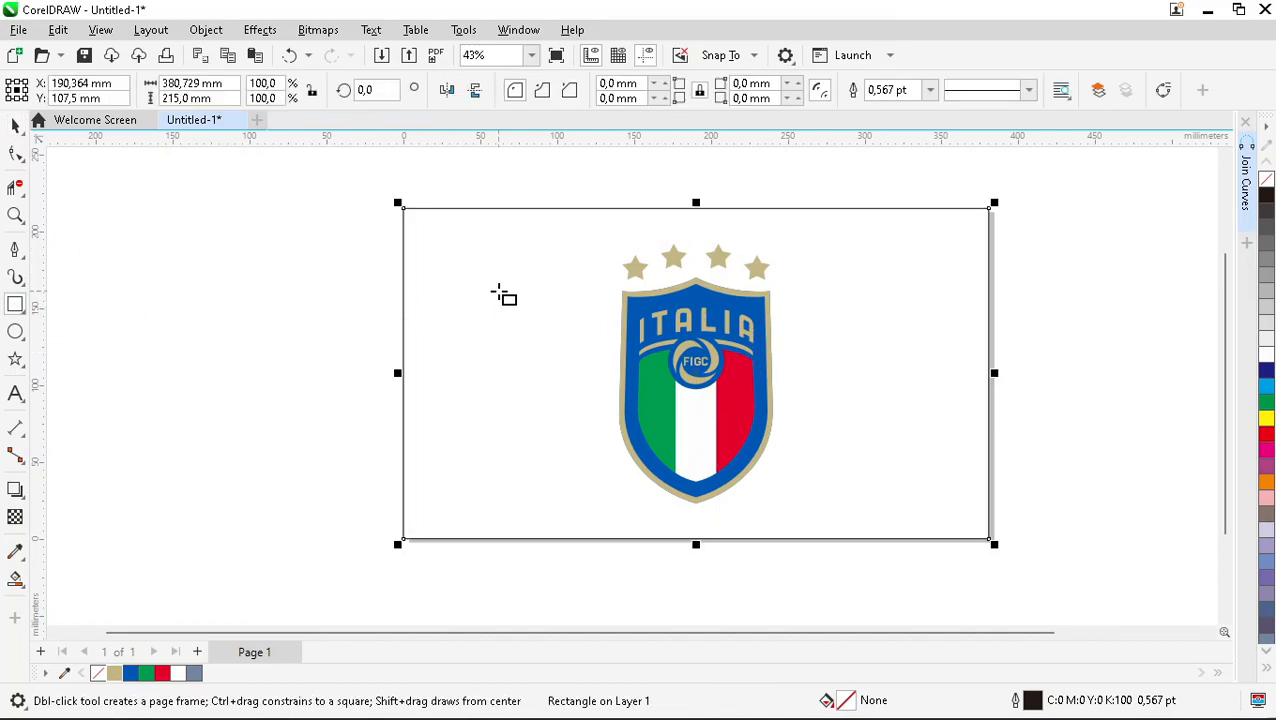
{"action": "key", "text": "space"}
{"action": "left_click_drag", "start_coordinate": [993, 372], "coordinate": [803, 362]}
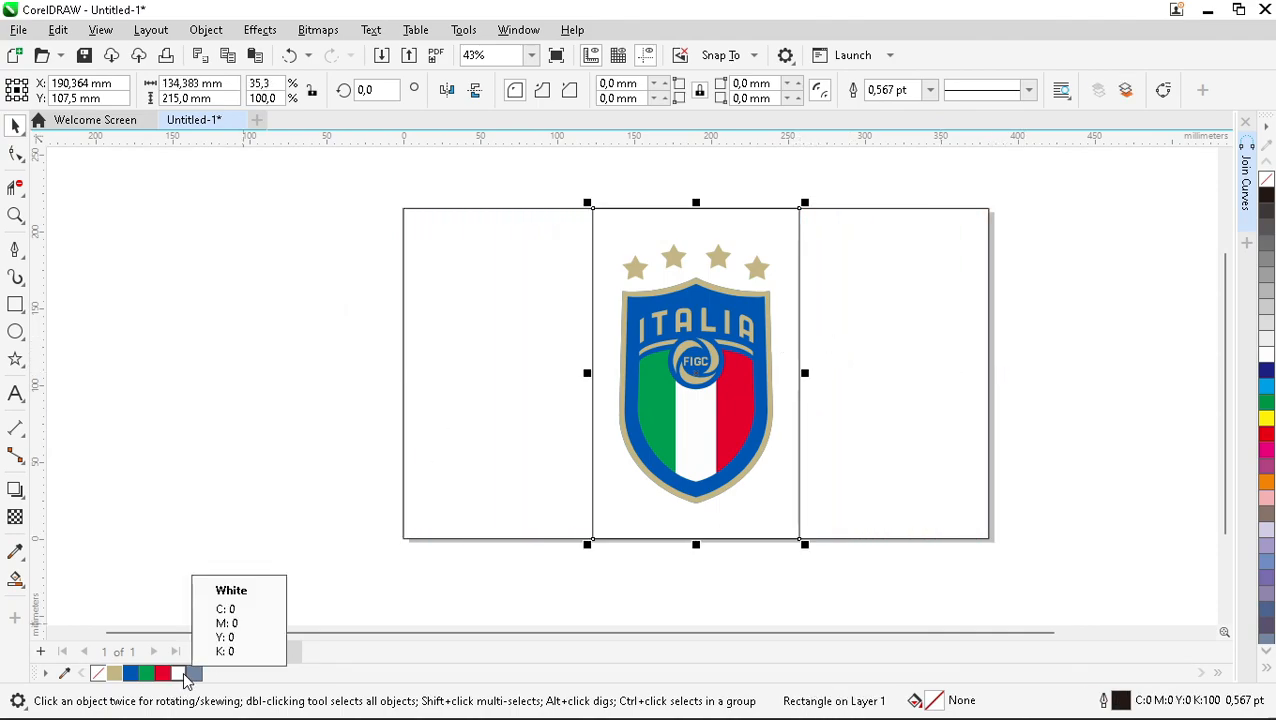
{"action": "left_click", "coordinate": [178, 673]}
Step: Narrow the page-sized rectangle to the area left of the white panel and mirror a copy of it to the other side
{"action": "left_click", "coordinate": [900, 453]}
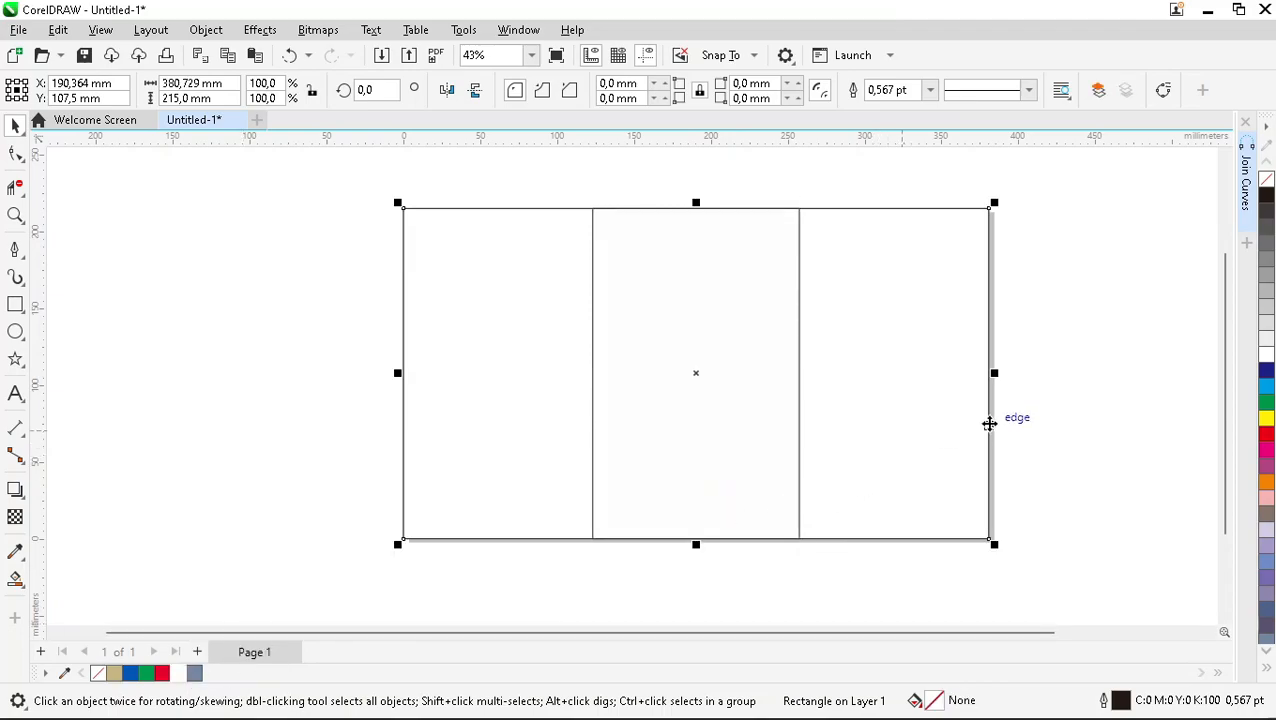
{"action": "left_click_drag", "start_coordinate": [994, 372], "coordinate": [595, 366]}
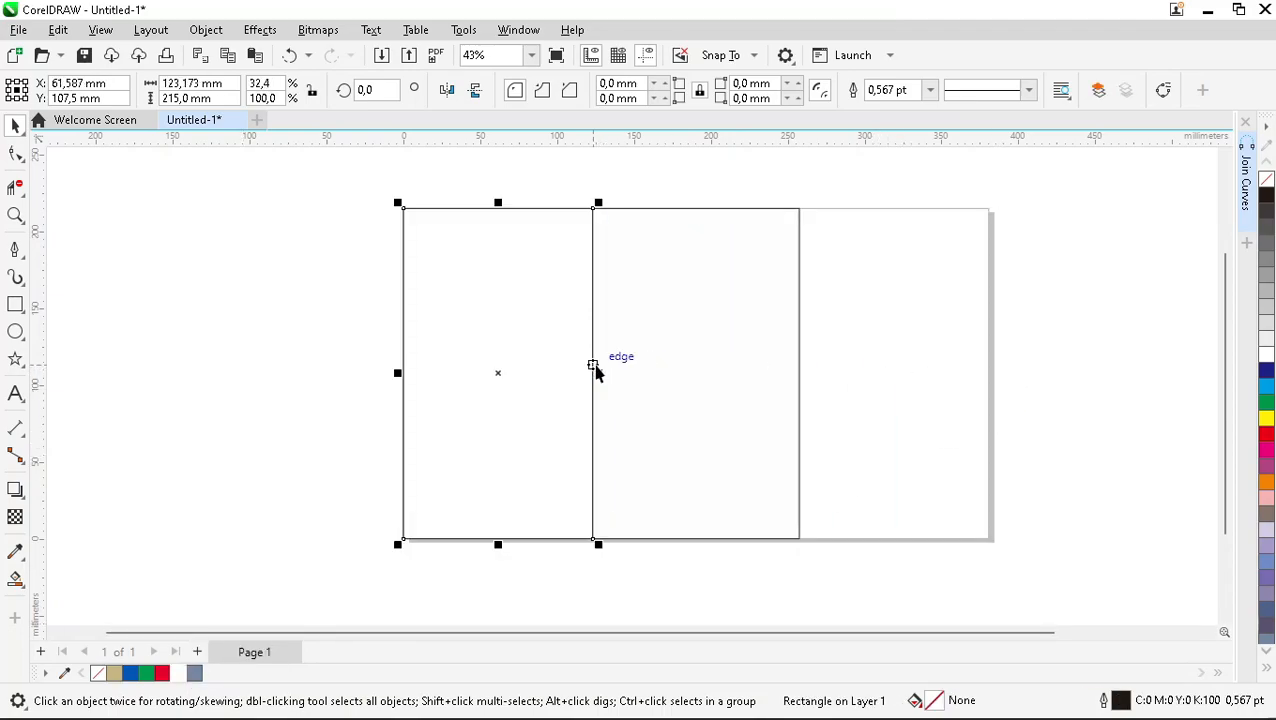
{"action": "left_click_drag", "start_coordinate": [401, 374], "coordinate": [800, 362]}
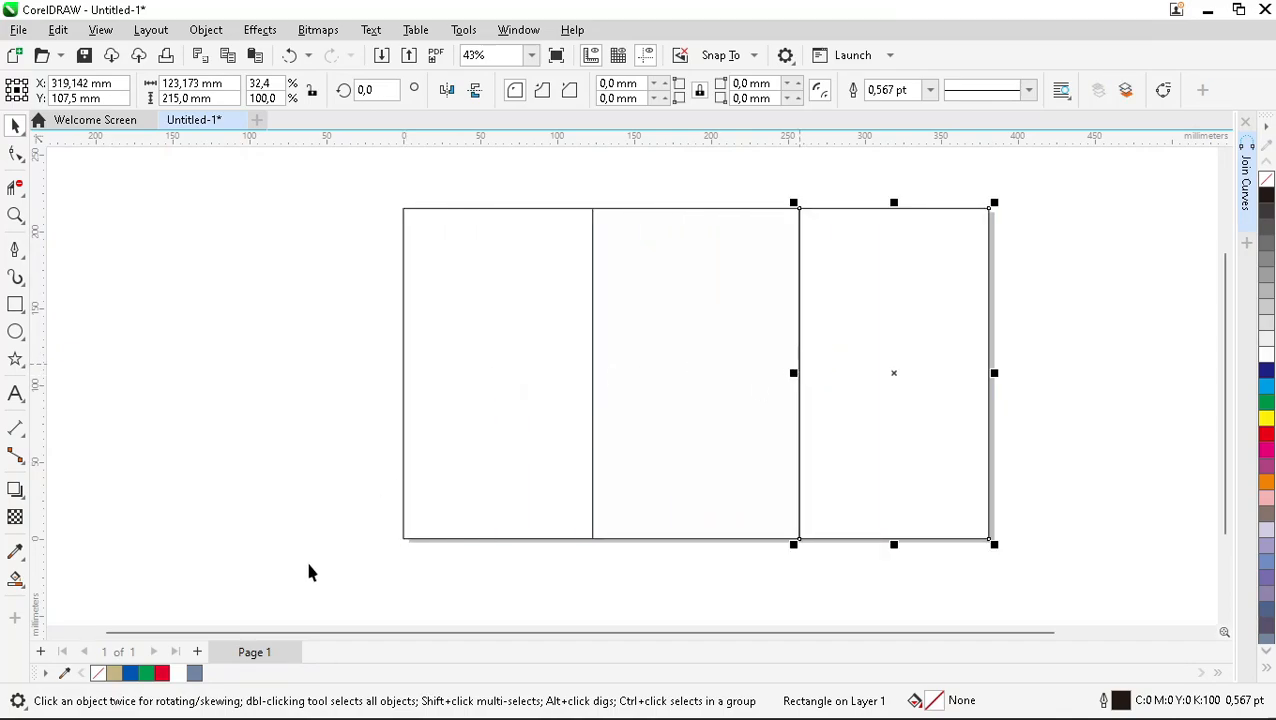
Step: Fill the right panel with the emblem's red and the left panel with its green
{"action": "left_click", "coordinate": [157, 675]}
{"action": "key", "text": "Tab"}
{"action": "left_click", "coordinate": [146, 674]}
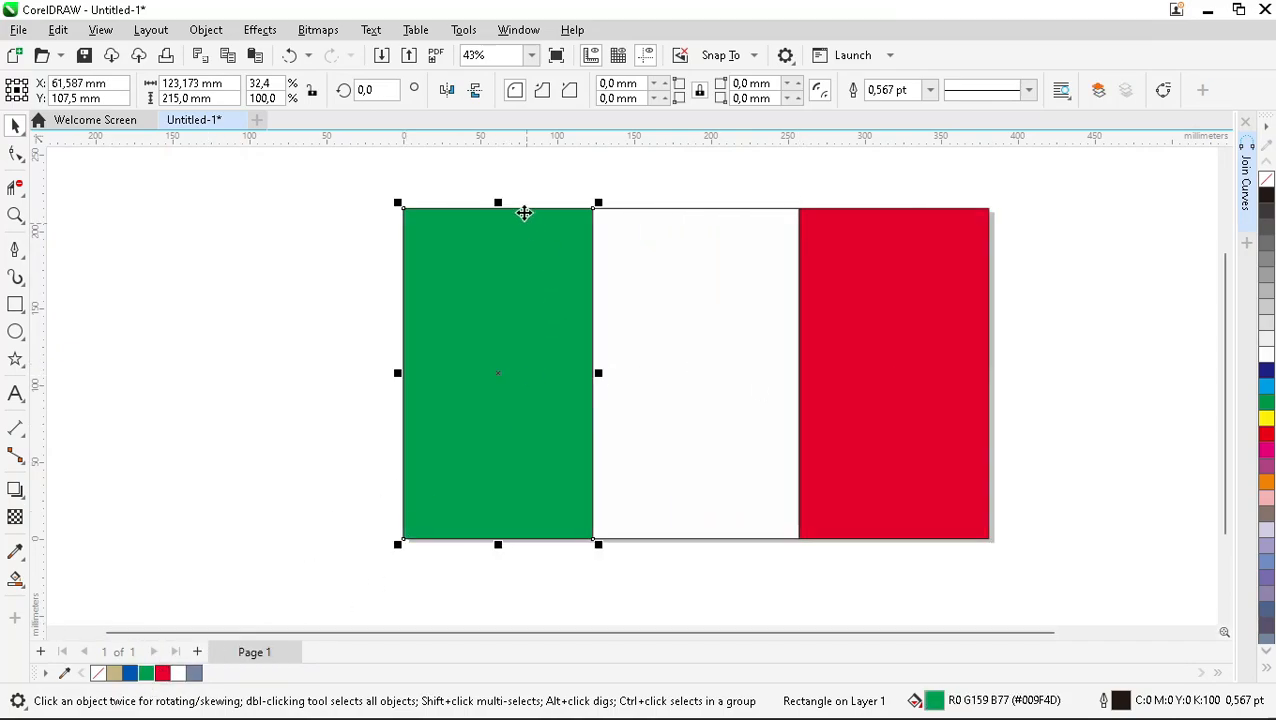
Step: Bring the grouped emblem in front of the flag panels and set the outline width of all objects to None
{"action": "left_click_drag", "start_coordinate": [473, 187], "coordinate": [825, 505]}
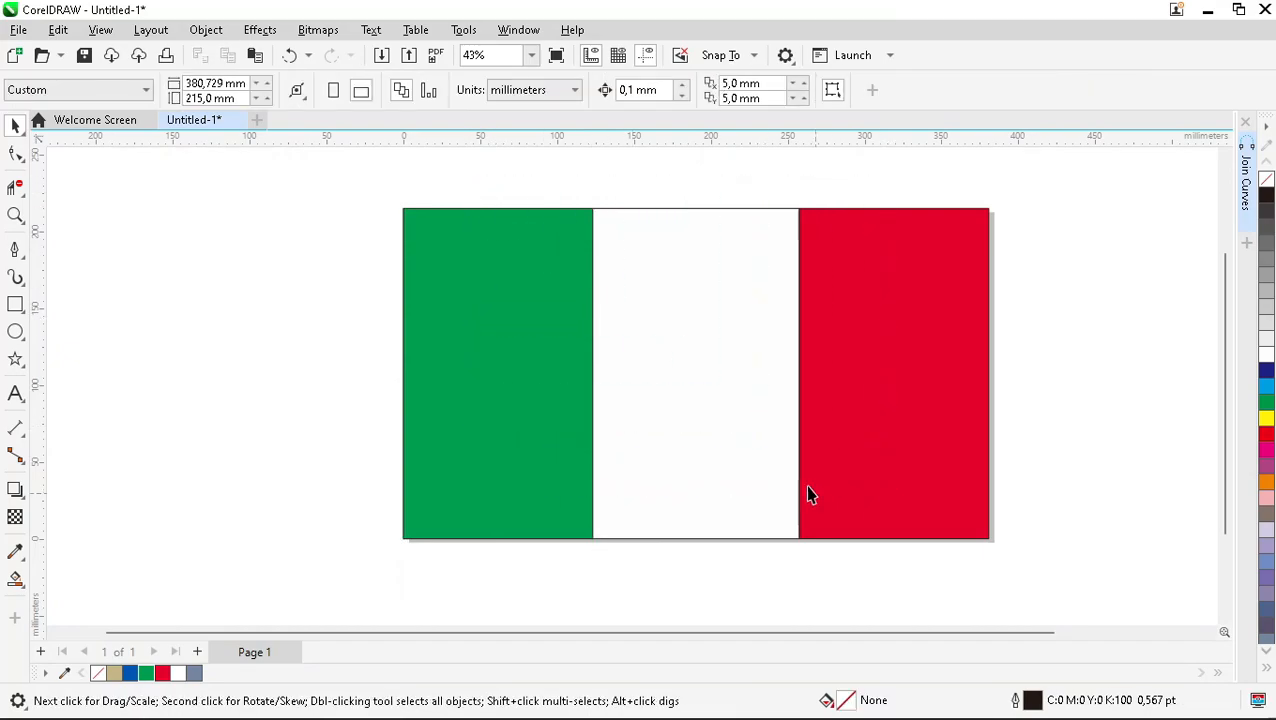
{"action": "left_click_drag", "start_coordinate": [517, 180], "coordinate": [868, 535]}
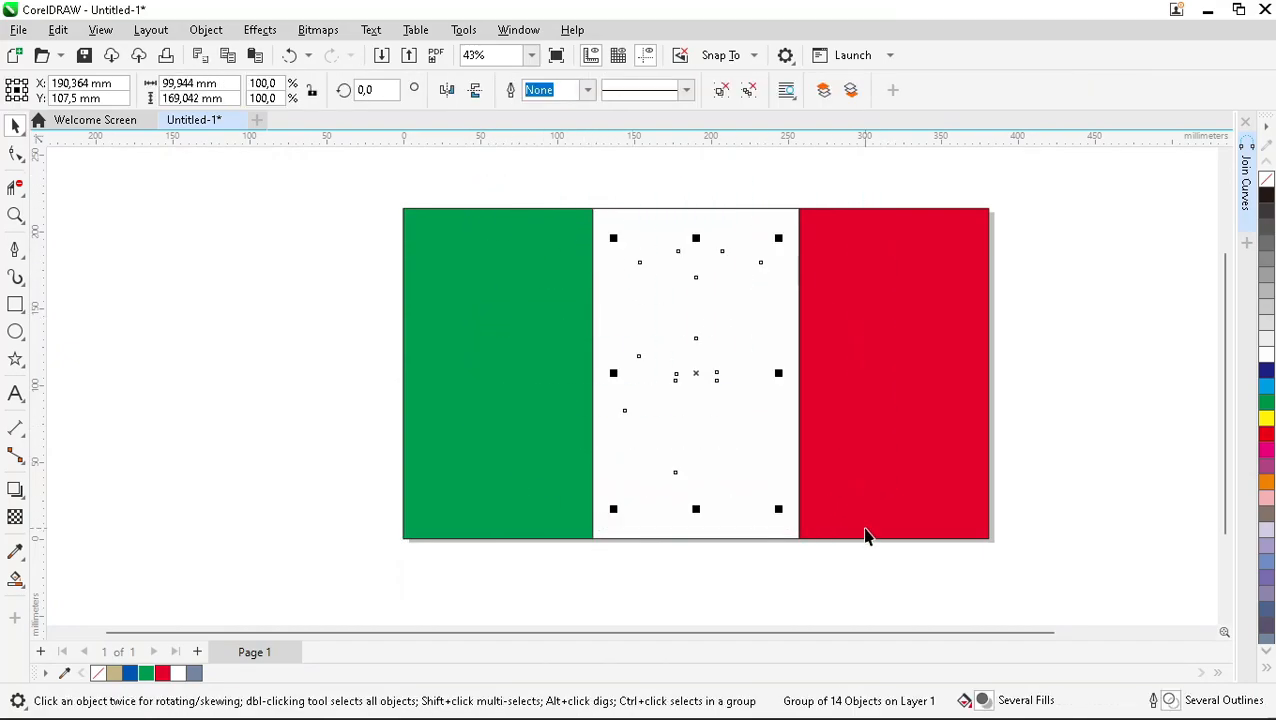
{"action": "left_click_drag", "start_coordinate": [346, 193], "coordinate": [1036, 579]}
{"action": "left_click", "coordinate": [825, 90]}
{"action": "left_click", "coordinate": [812, 110]}
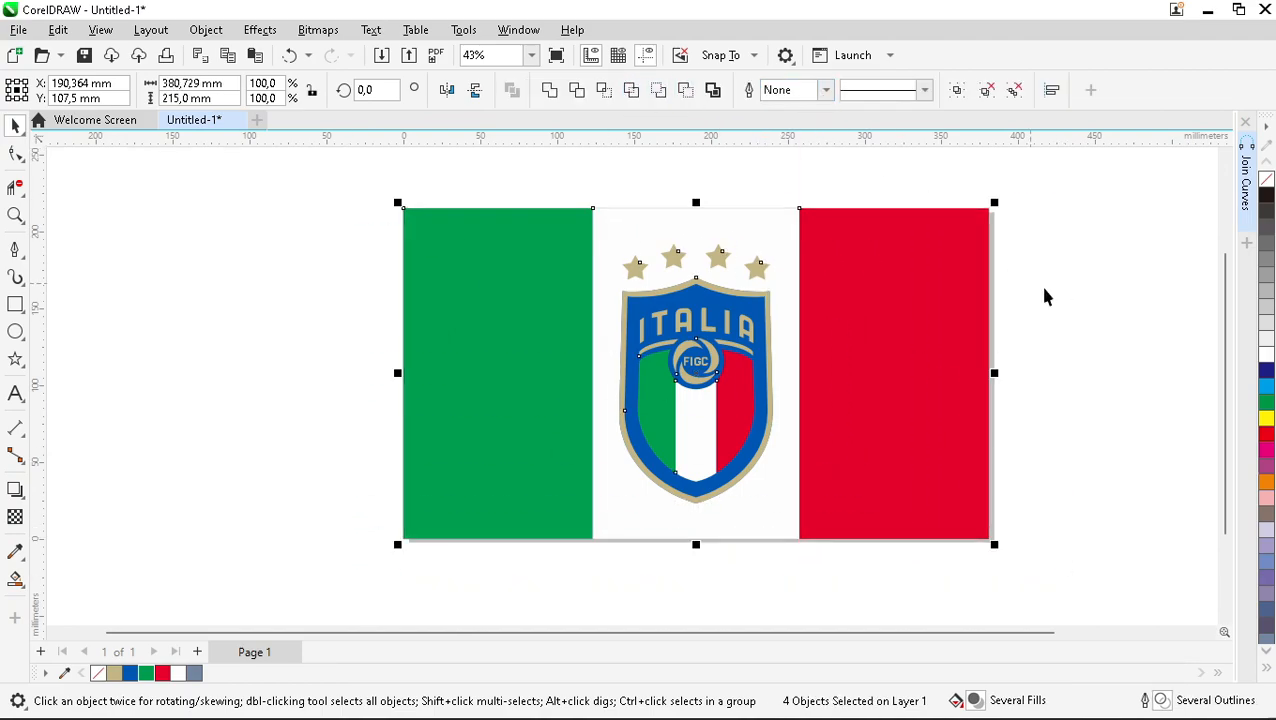
{"action": "left_click", "coordinate": [1030, 288]}
Step: Zoom in on the whole page and examine the finished emblem on the flag in full-screen preview
{"action": "scroll", "coordinate": [863, 338], "scroll_direction": "up", "scroll_amount": 1}
{"action": "key", "text": "z"}
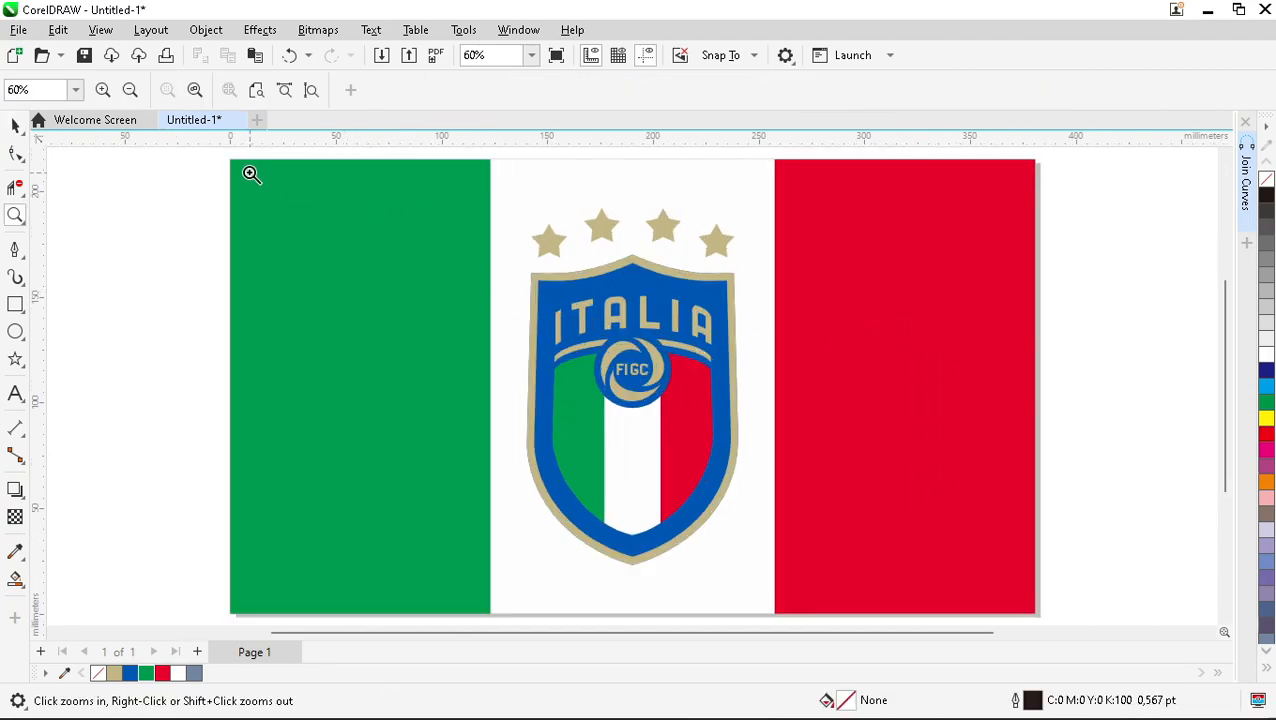
{"action": "left_click_drag", "start_coordinate": [241, 172], "coordinate": [1033, 609]}
{"action": "key", "text": "F9"}
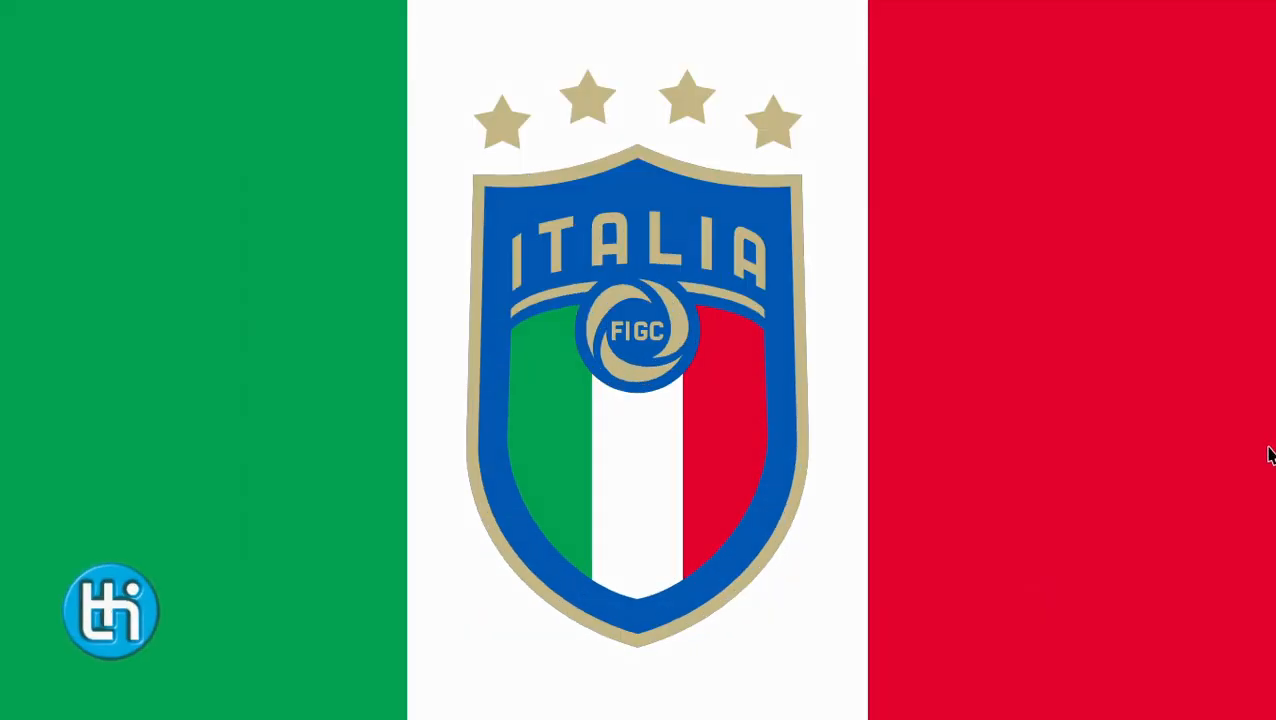